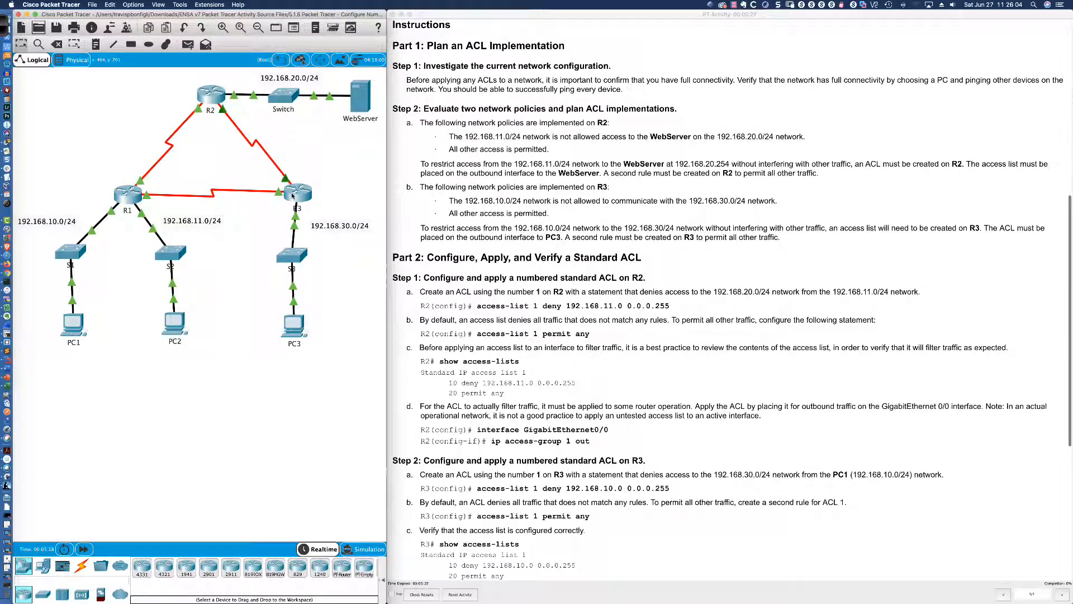
Step: Read the instruction to verify full network connectivity, highlighting the Part 1 Step 1 paragraph
mouse_move(292, 195)
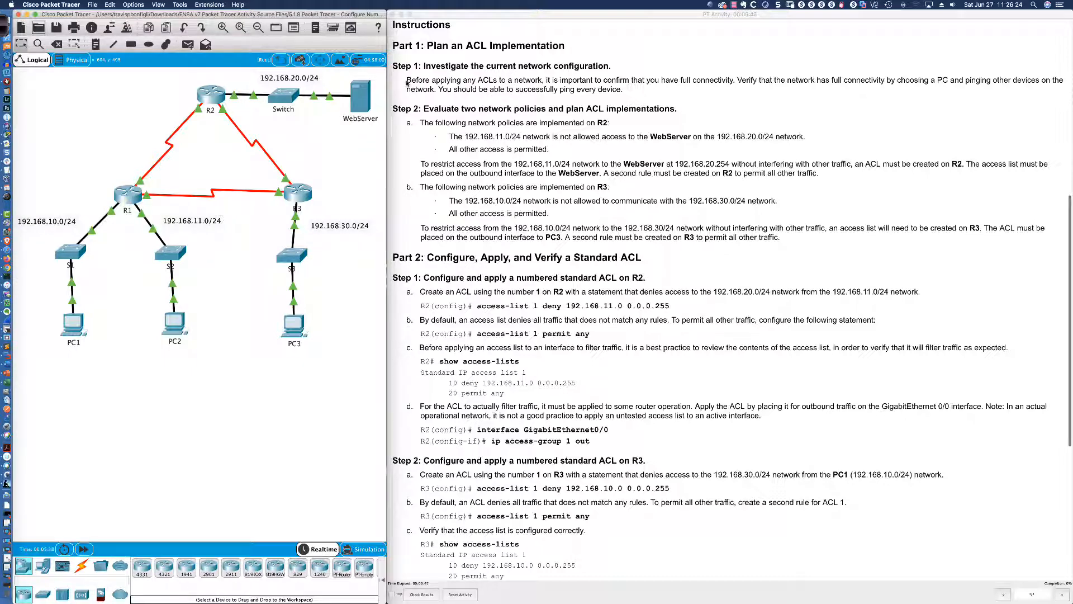
click(407, 83)
drag(407, 82, 626, 91)
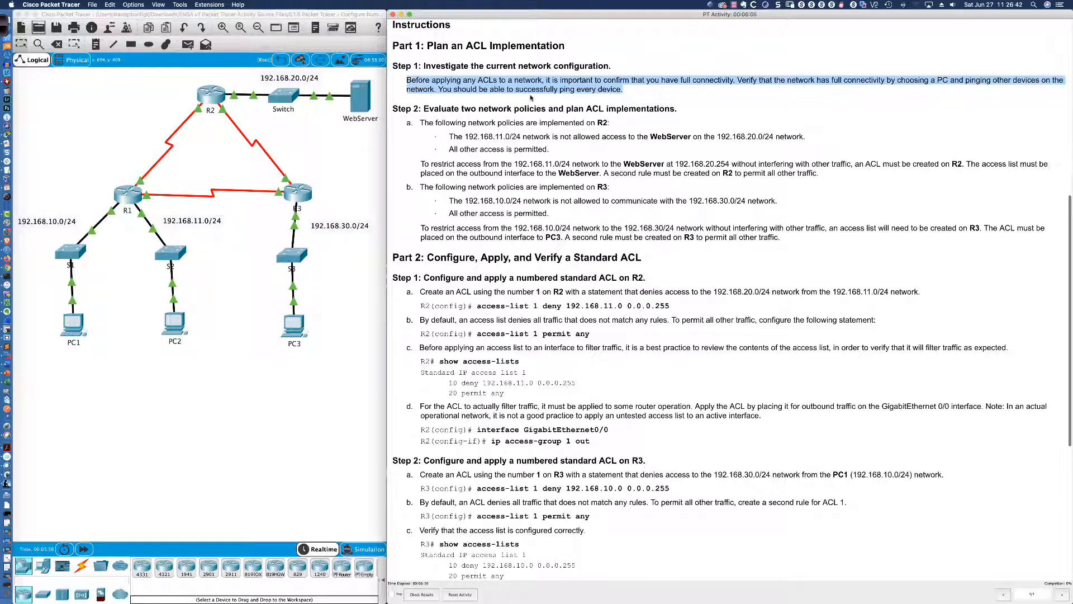
scroll(531, 98, up, 1)
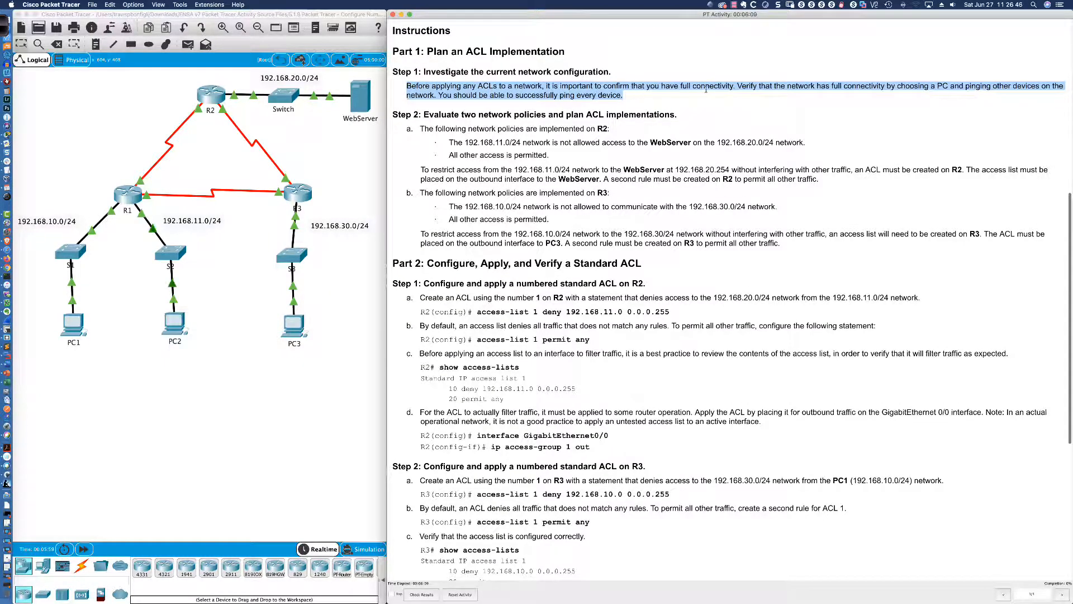
click(686, 91)
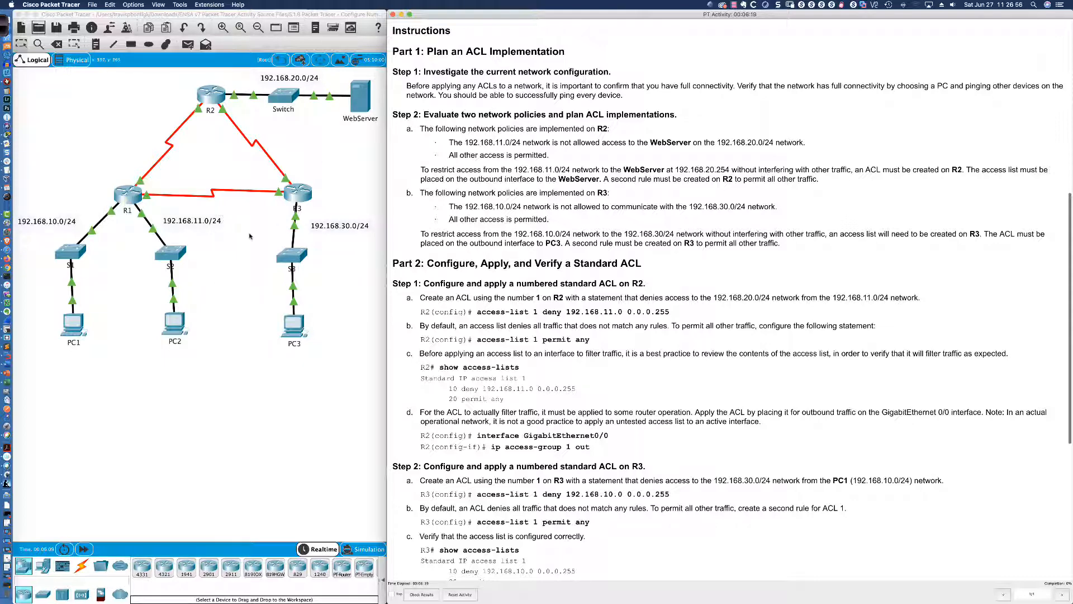
Step: Open PC2's Command Prompt in a widened window placed below the topology
click(175, 326)
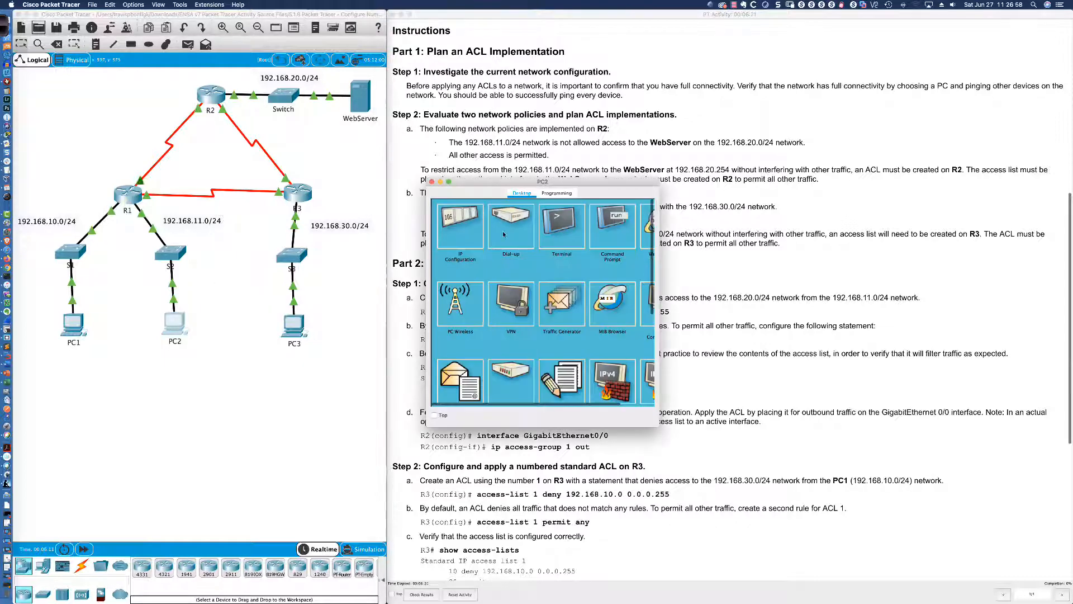
drag(485, 177, 86, 358)
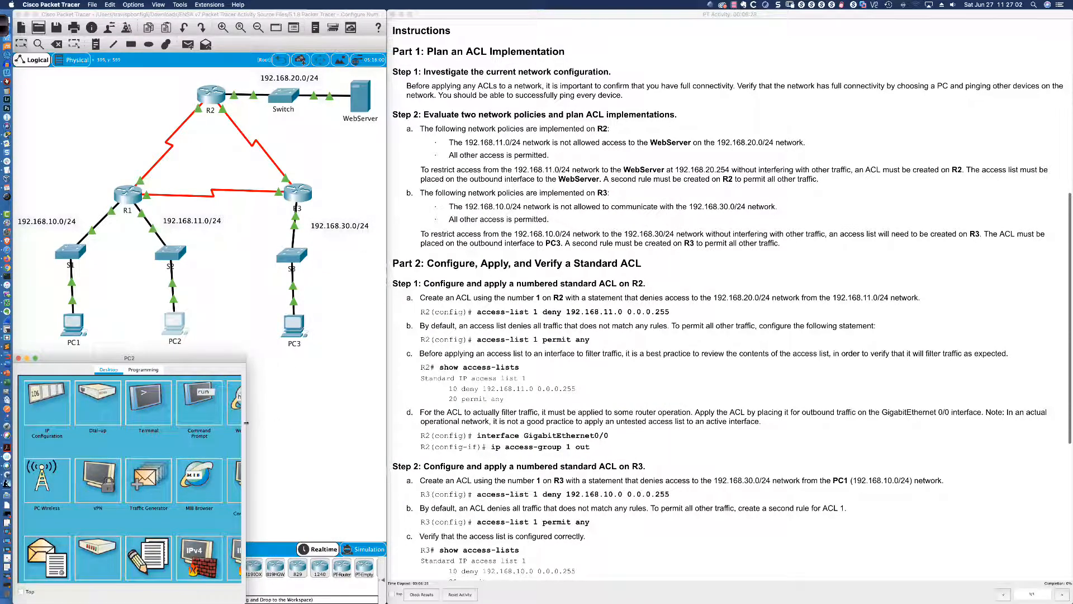
drag(246, 423, 377, 423)
click(250, 400)
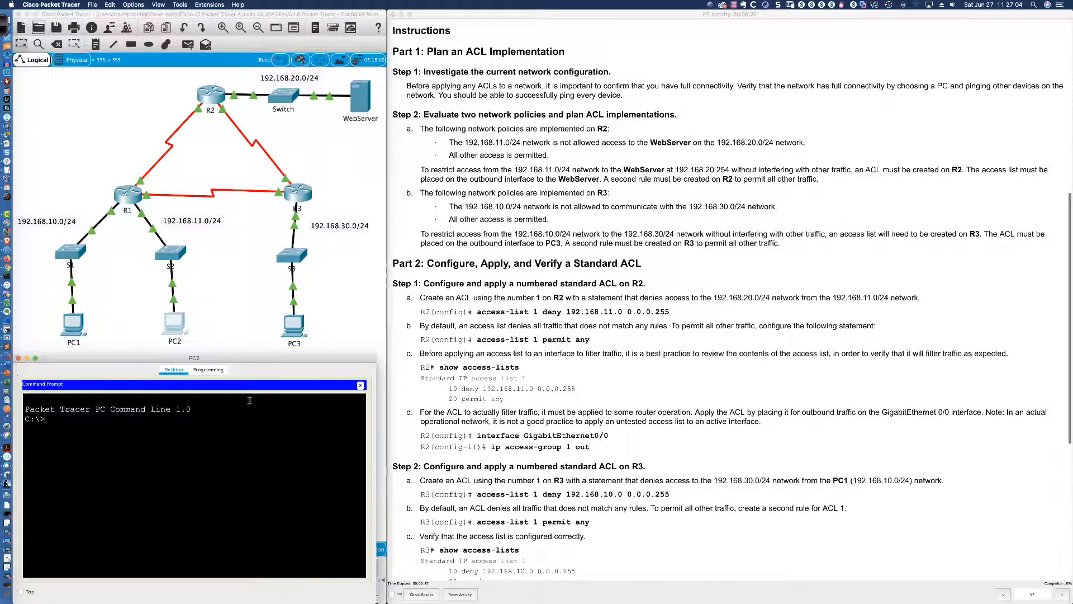
Step: Ping the WebServer at 192.168.20.254 from PC2
text(ping 196)
key(BackSpace)
key(BackSpace)
text(2.168.20.254)
key(Return)
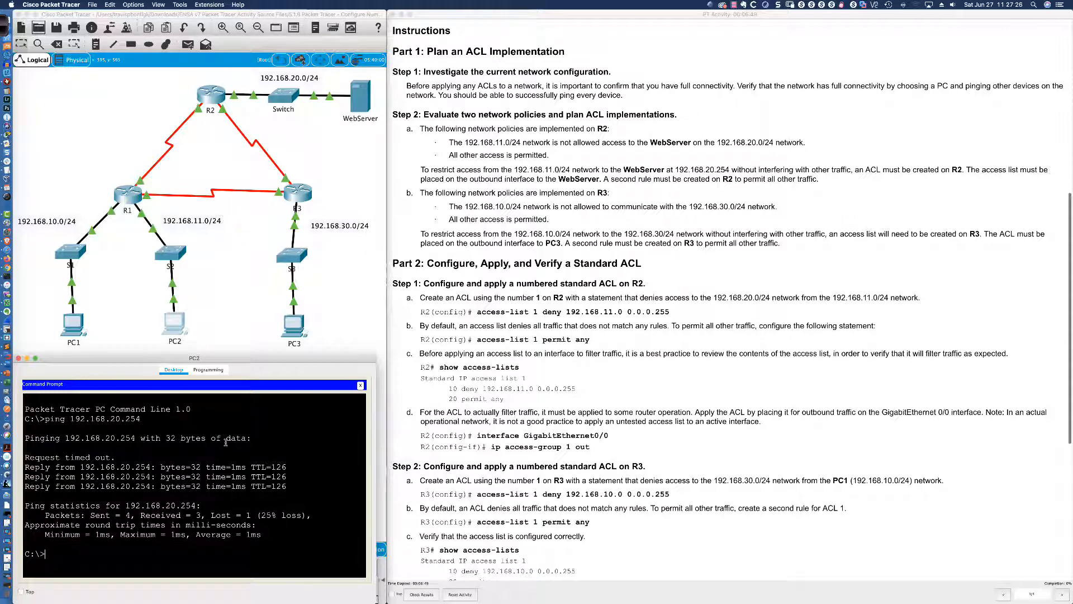
Step: Look up PC3's address in the addressing table and ping 192.168.30.10 from PC2
text(ing 192.168.)
scroll(704, 249, up, 5)
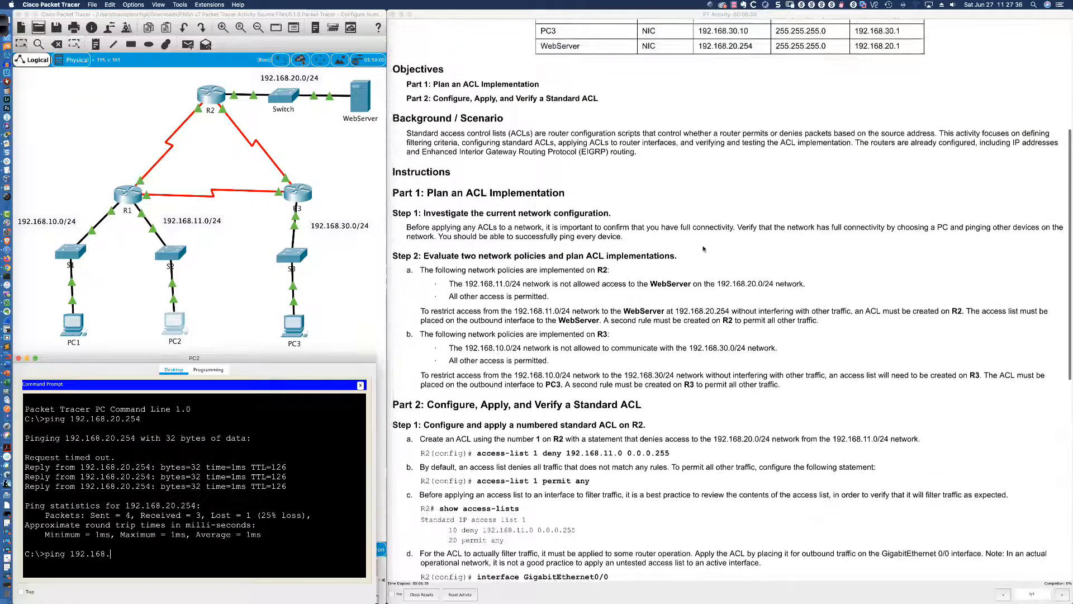
scroll(704, 248, up, 1)
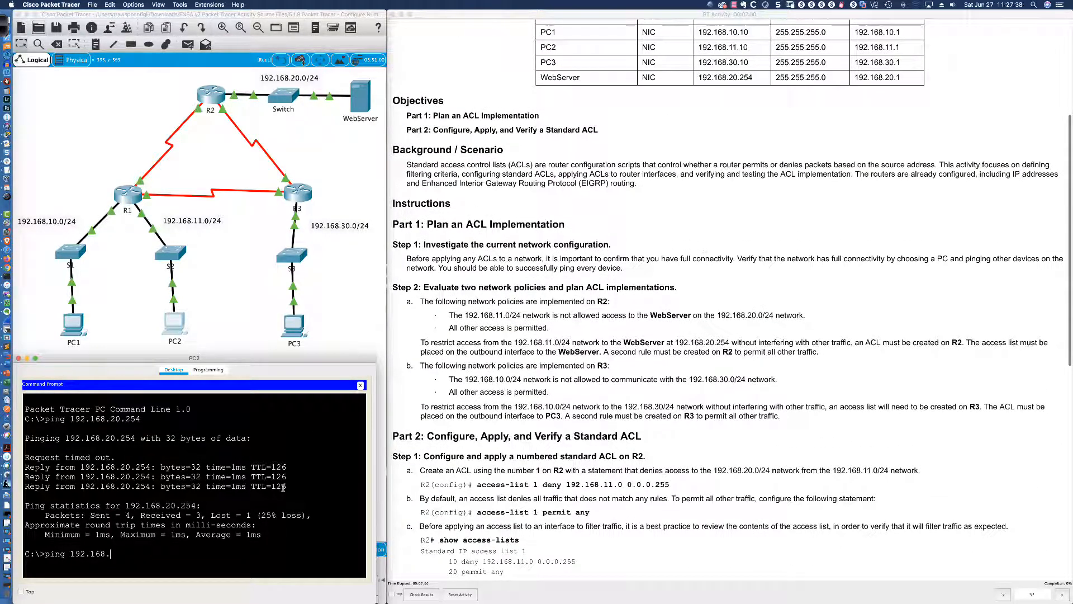
text(30.10)
key(Return)
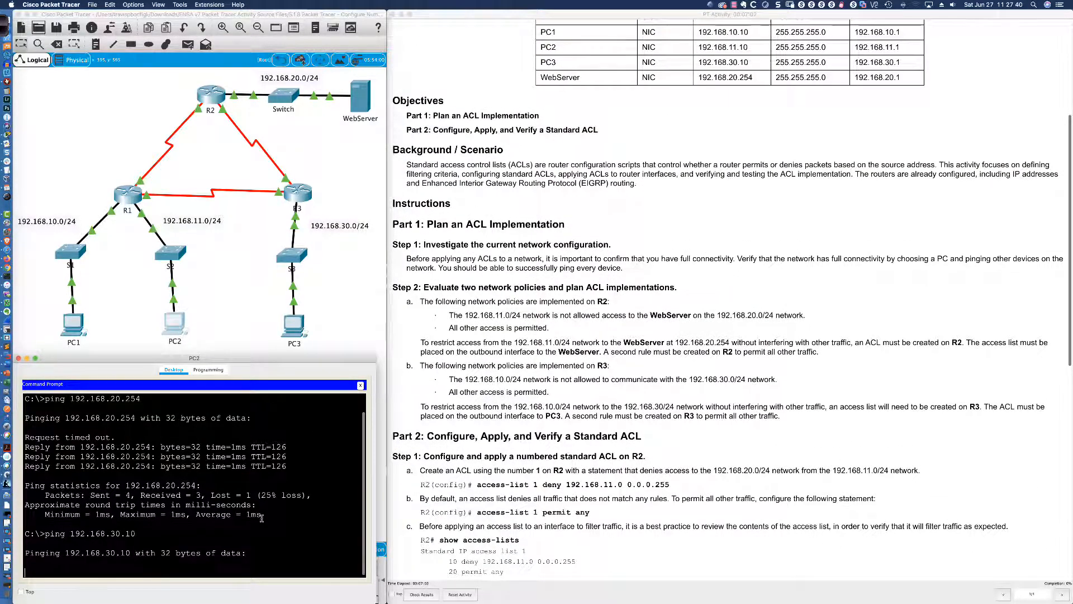
Step: Read the R2 and R3 network policies, highlighting the rule that blocks 192.168.11.0/24 from the WebServer
scroll(393, 395, down, 7)
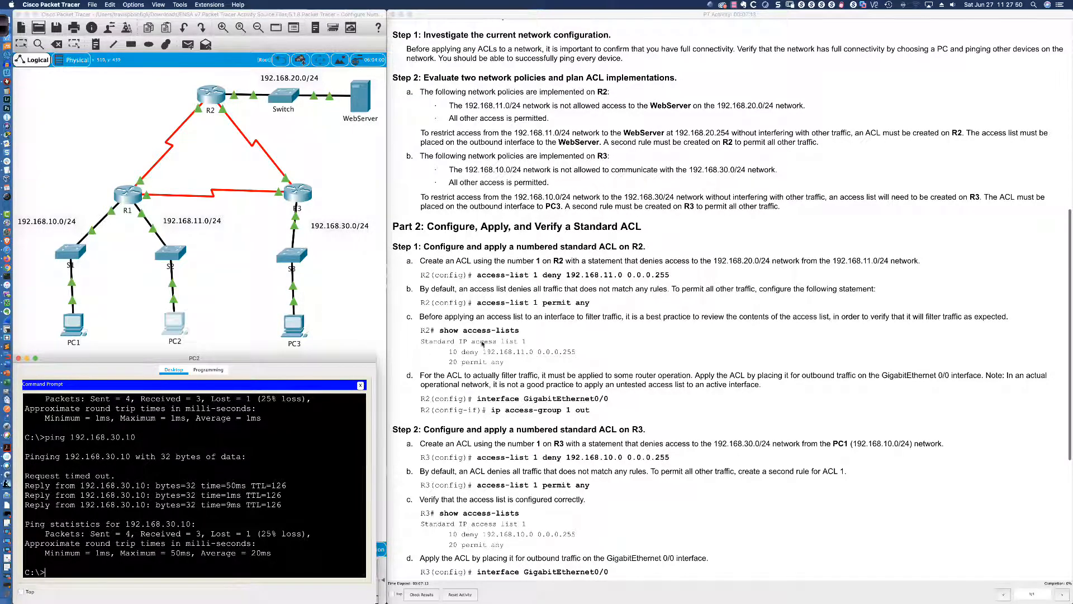
scroll(459, 149, down, 1)
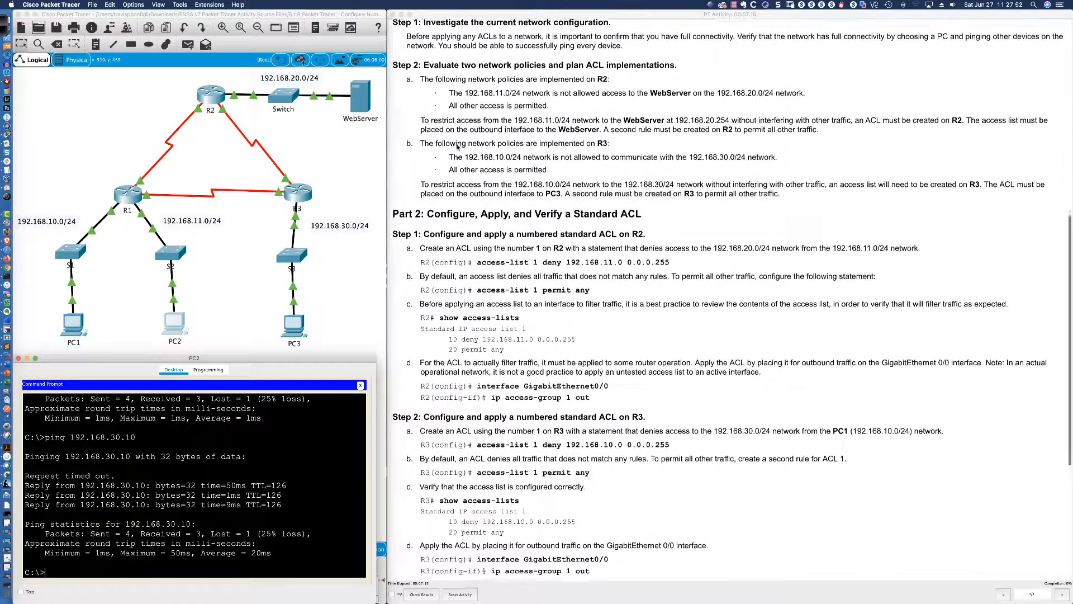
scroll(458, 147, down, 1)
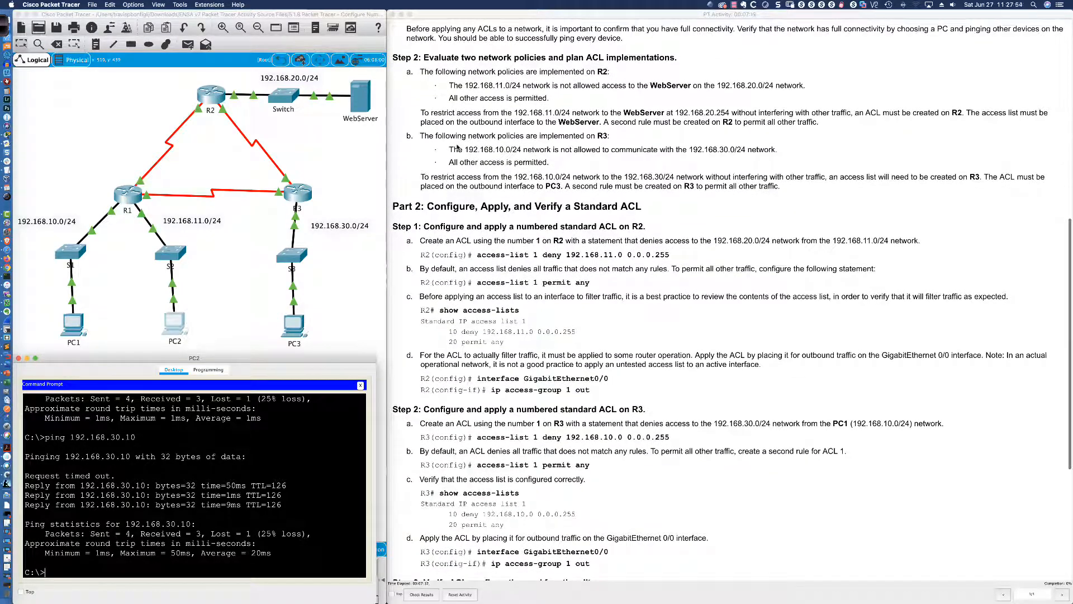
scroll(458, 147, down, 2)
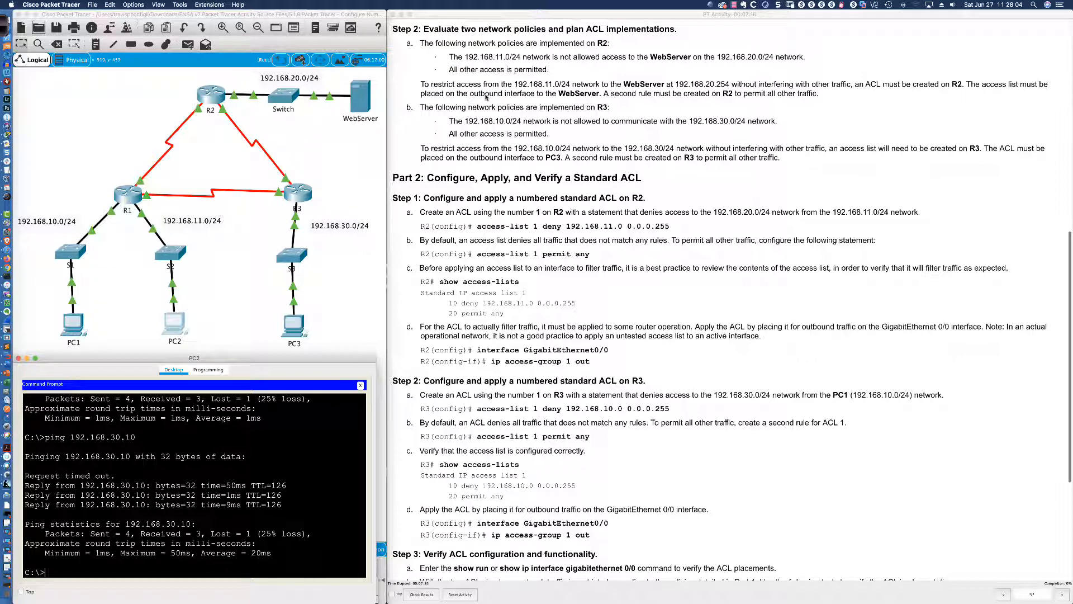
scroll(485, 96, down, 1)
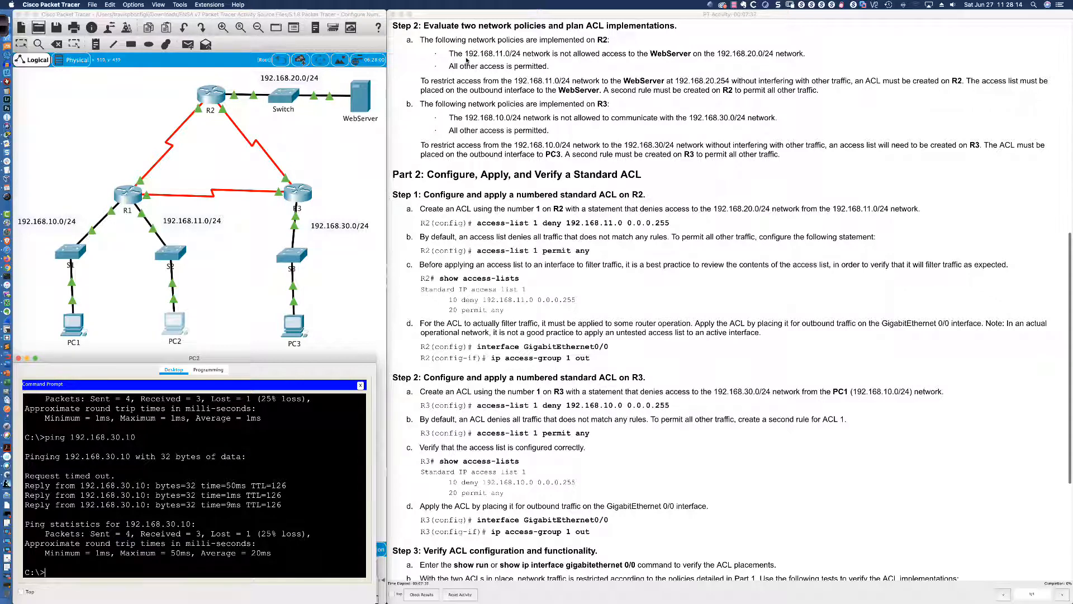
drag(449, 53, 805, 54)
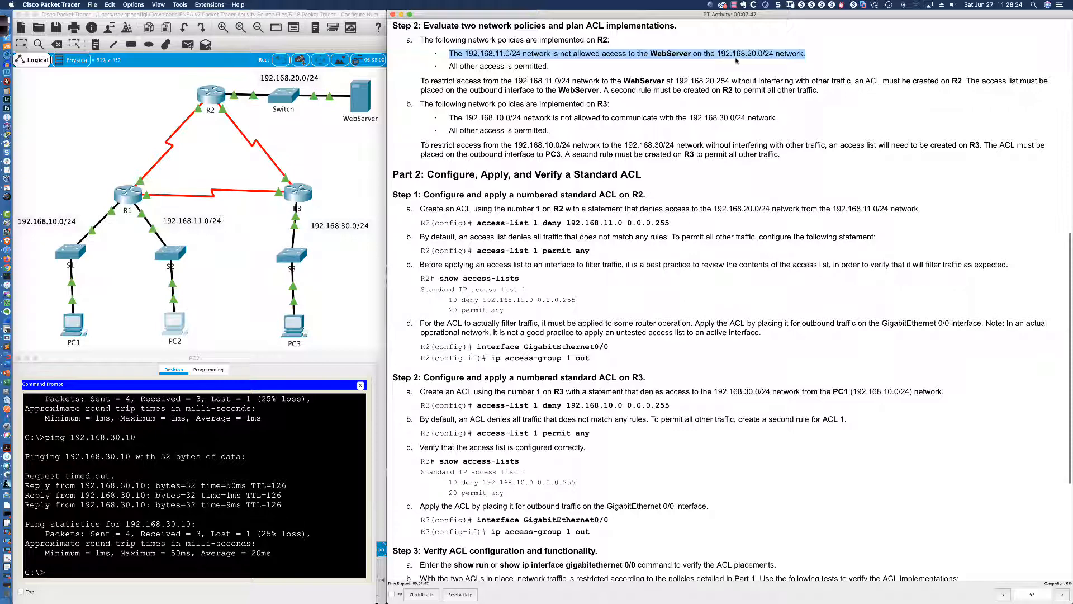
click(808, 57)
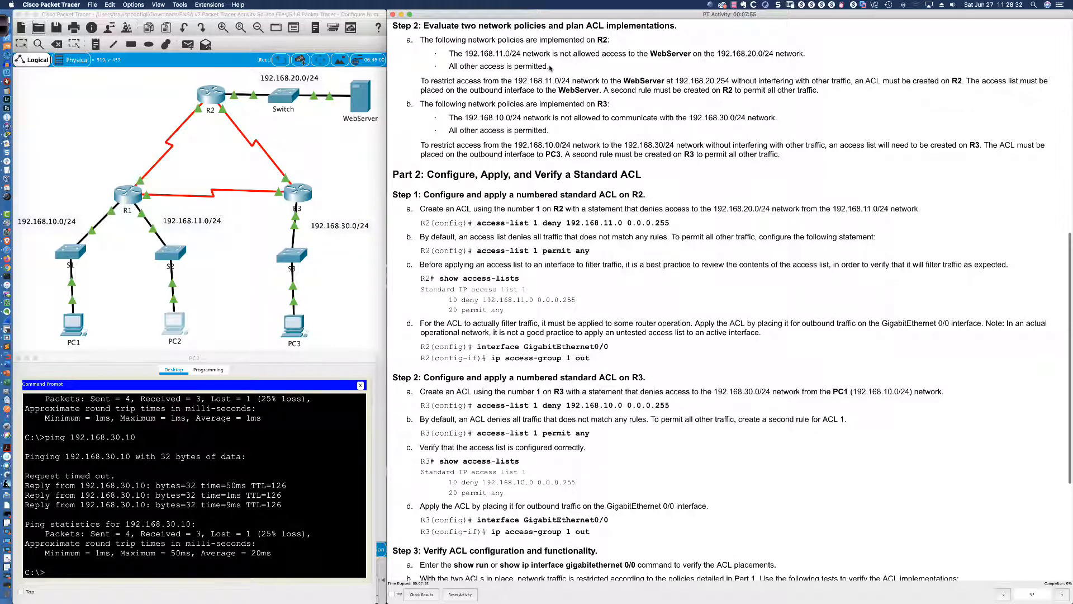
Step: Widen PC2's window slightly and repeat the ping to 192.168.20.254 from its Command Prompt
click(374, 370)
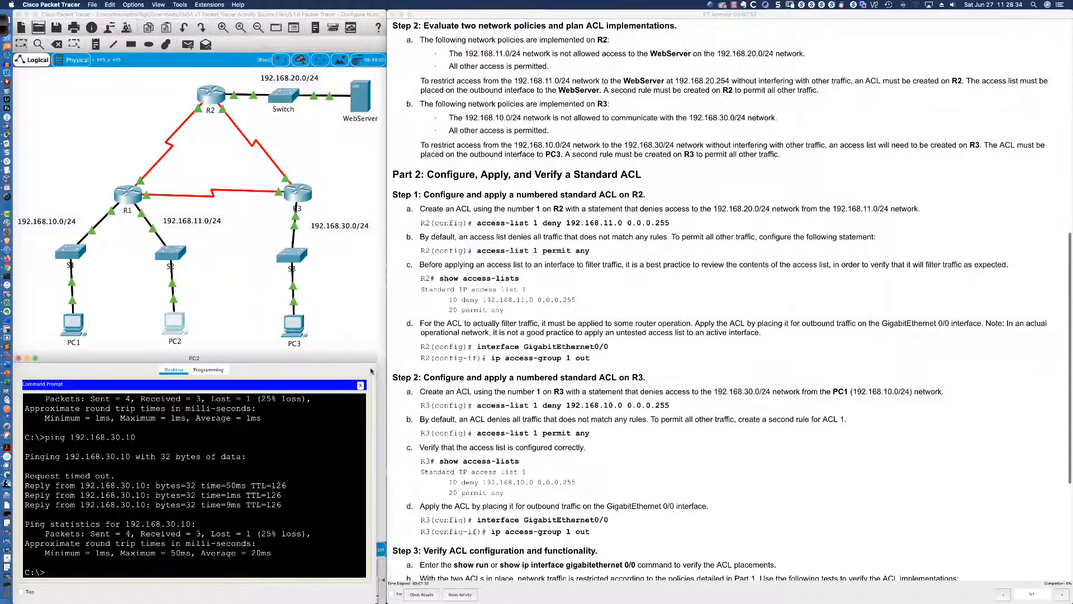
drag(383, 368, 392, 368)
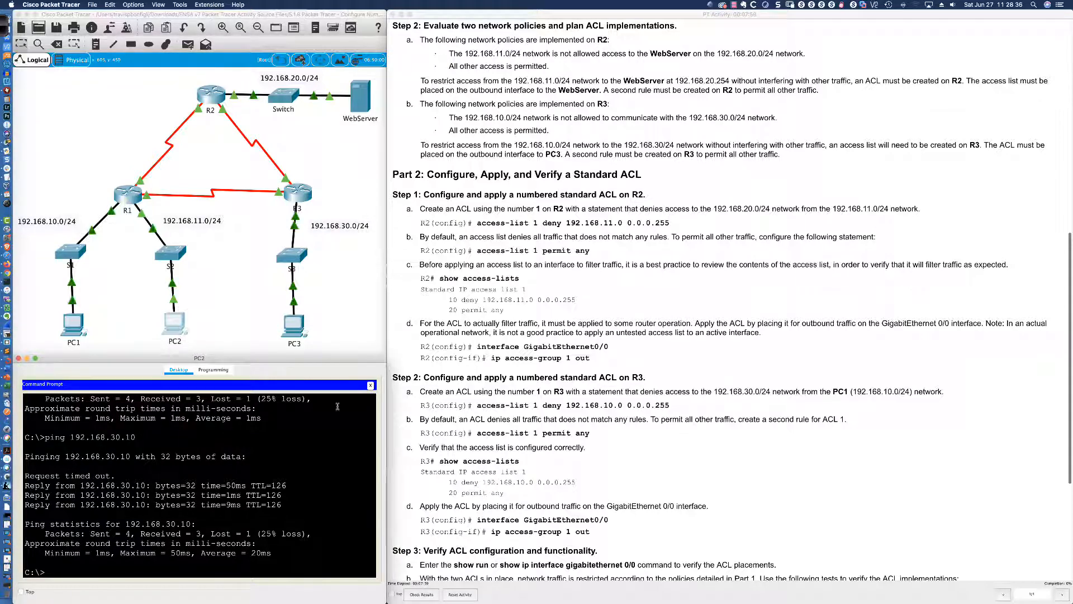
text(ping 192.168.20.254)
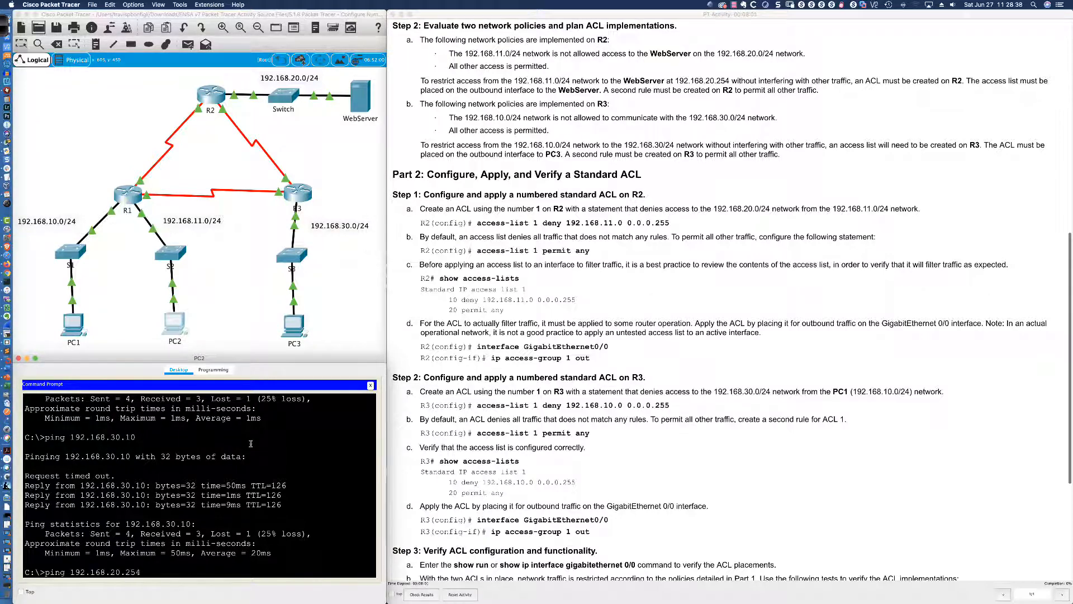
key(Return)
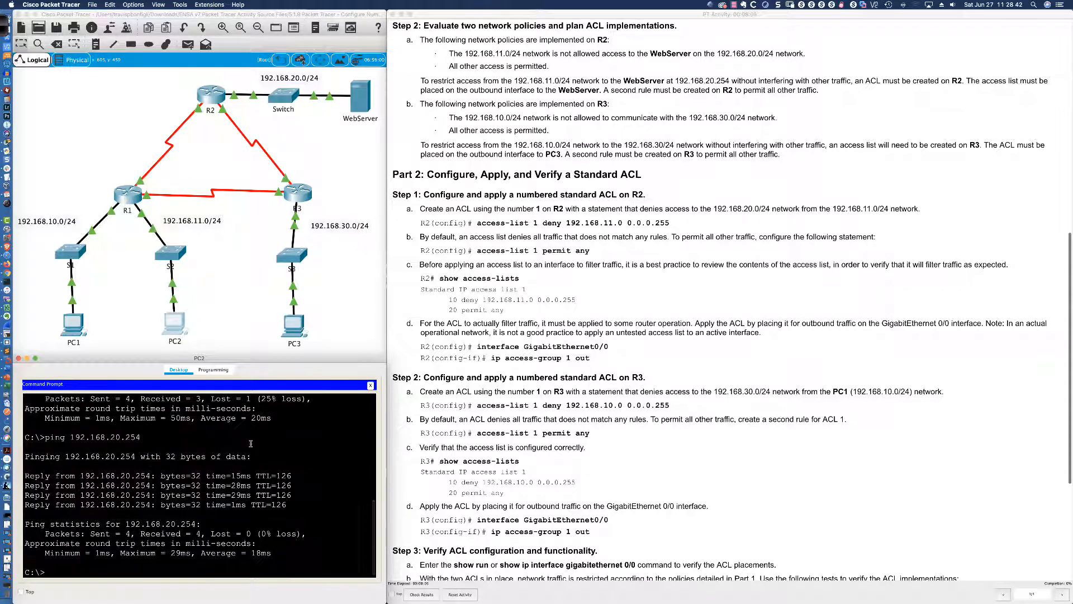
Step: Open PC1's Command Prompt in a widened window below the topology and ping the WebServer at 192.168.20.254
click(71, 326)
drag(469, 184, 57, 360)
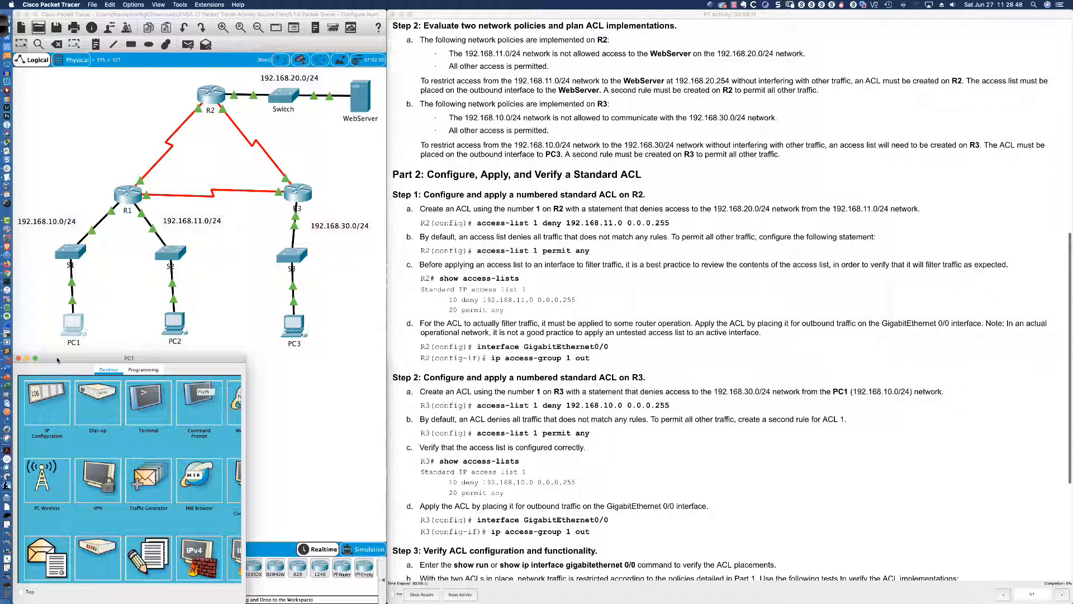
drag(246, 384, 385, 384)
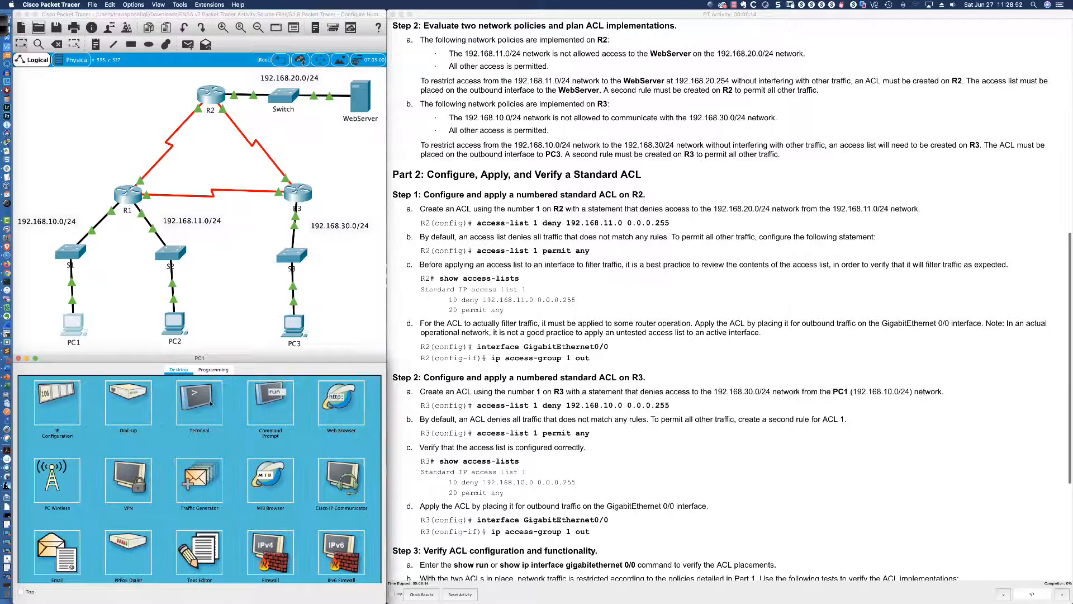
click(272, 399)
text(ping 1)
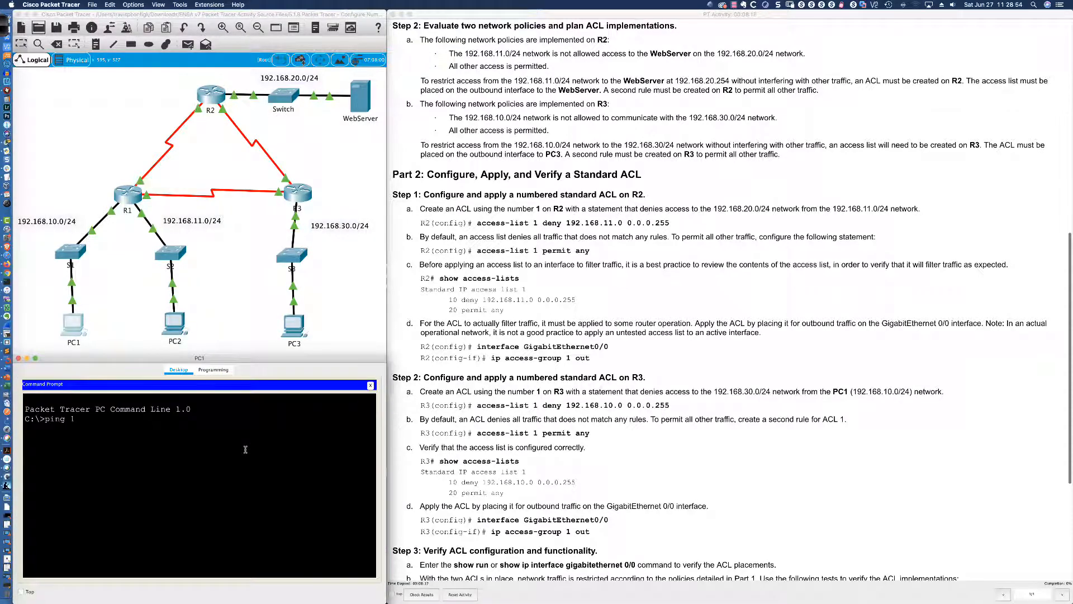
text(92.168.20.254)
key(Return)
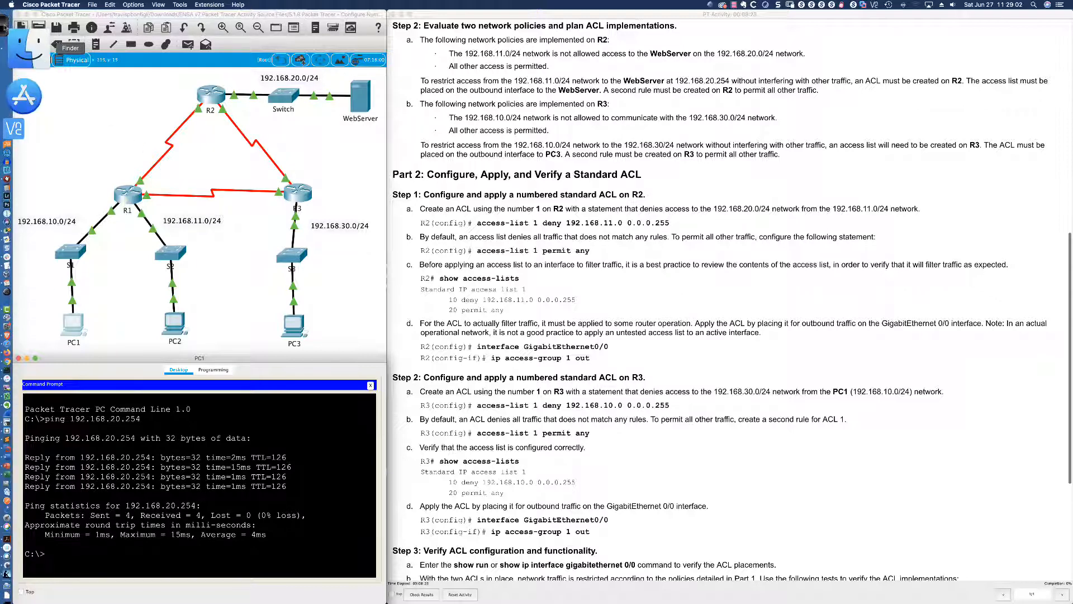
Step: With the annotation Pen, circle the 192.168.11.0/24 label and PC2, and mark switch S2 with an arrow and an underline
click(5, 27)
click(423, 25)
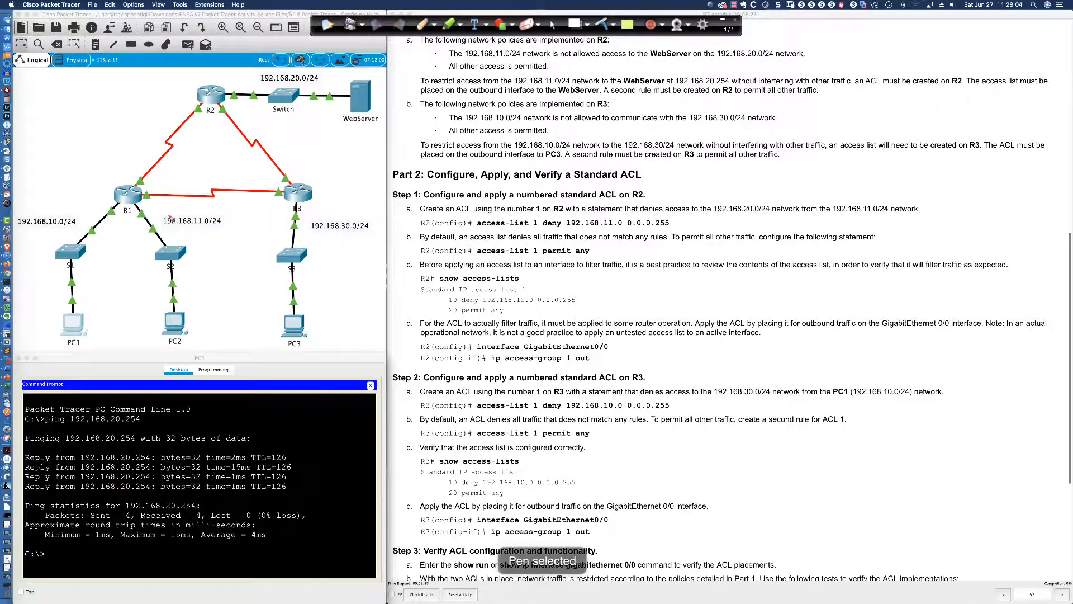
mouse_move(171, 210)
mouse_down()
mouse_move(155, 222)
mouse_move(226, 233)
mouse_move(218, 211)
mouse_move(169, 210)
mouse_up()
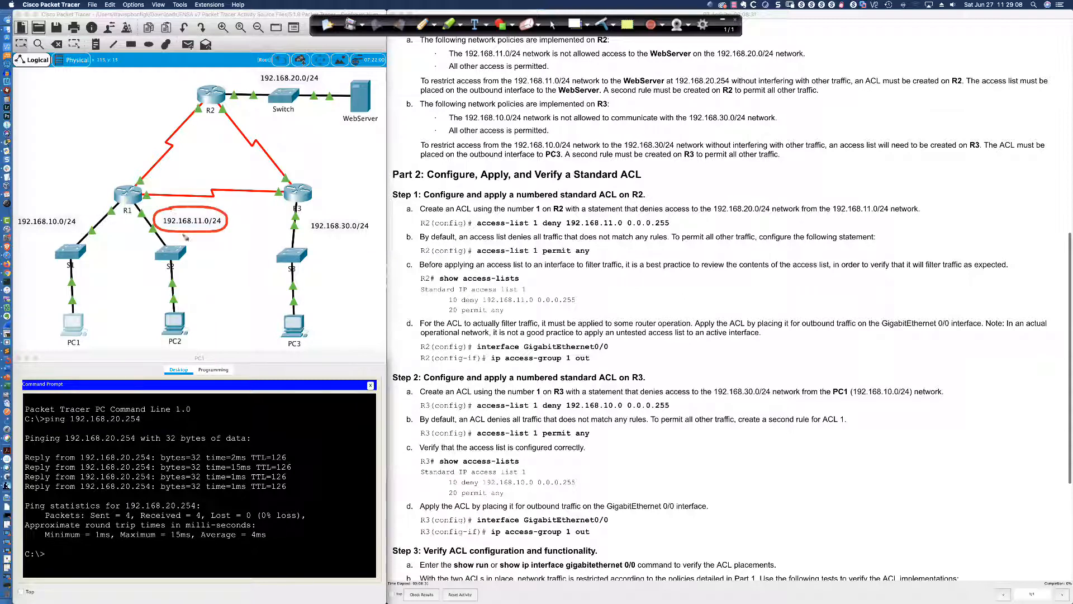
mouse_move(173, 306)
mouse_down()
mouse_move(152, 336)
mouse_move(200, 345)
mouse_move(184, 309)
mouse_move(169, 304)
mouse_up()
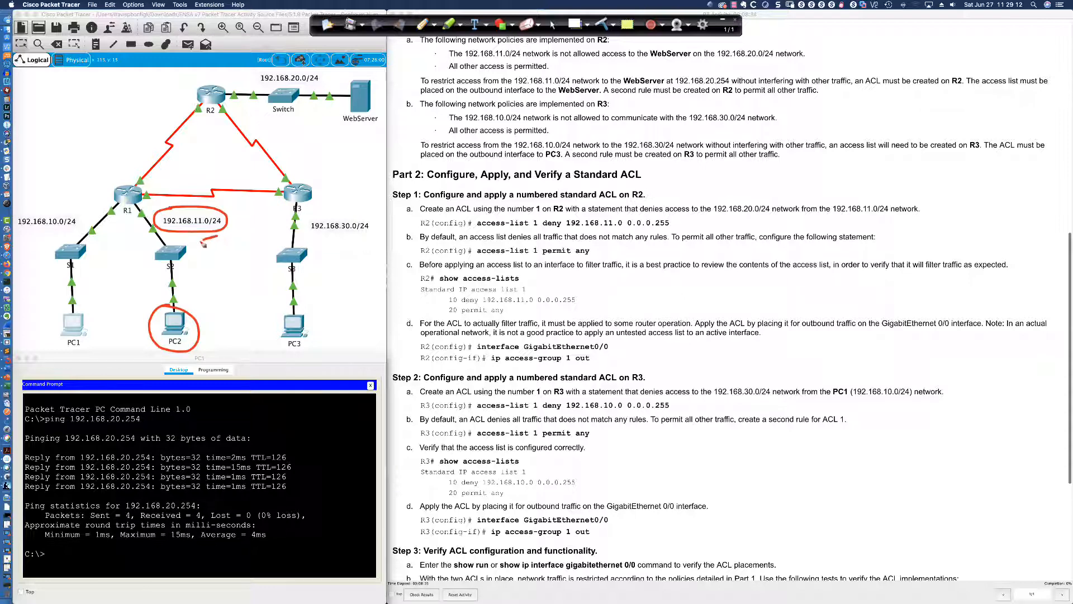
mouse_move(204, 244)
mouse_down()
mouse_move(190, 247)
mouse_move(198, 252)
mouse_up()
drag(164, 273, 182, 276)
Step: Check the Standard ACL Placement Example in Firefox, return to Packet Tracer, and annotate the PC2-to-R1 path with an arrow and "IN"
key(super+Tab)
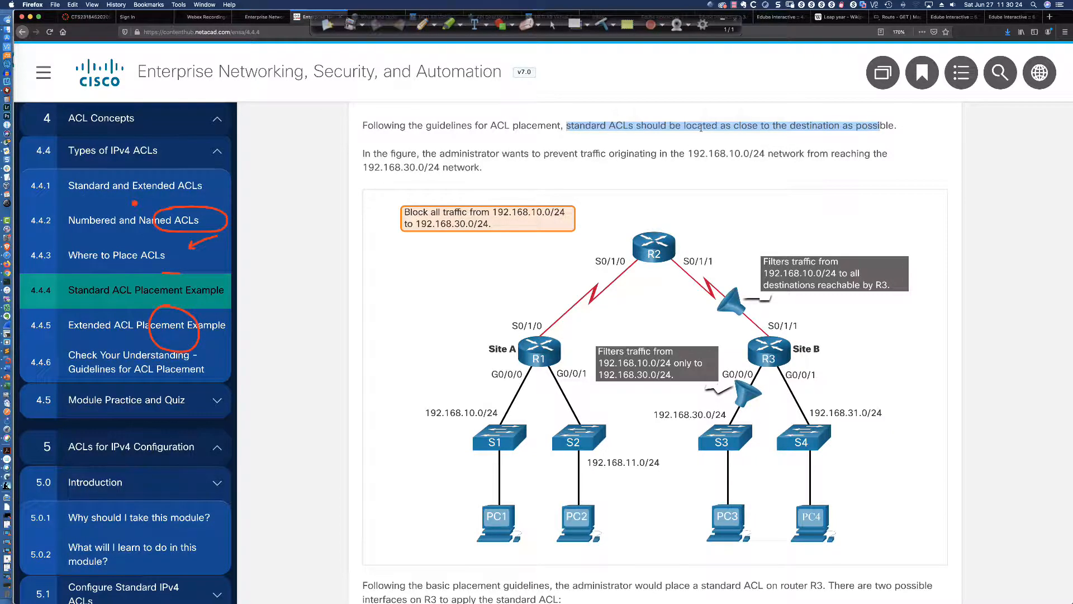
key(super+Tab)
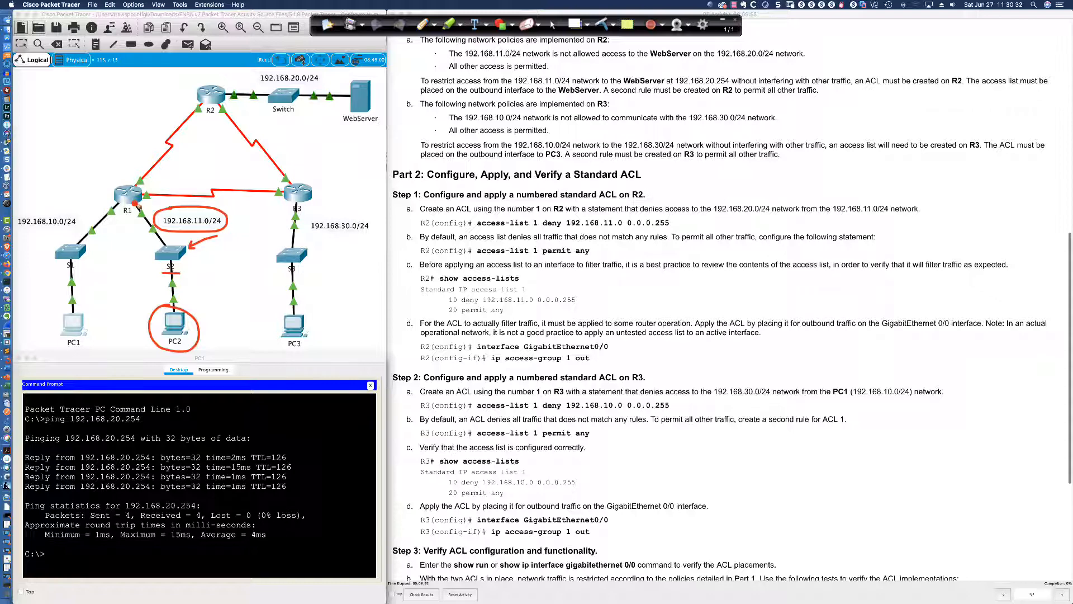
drag(126, 221, 129, 226)
mouse_move(178, 319)
mouse_down()
mouse_move(189, 288)
mouse_move(166, 227)
mouse_move(146, 205)
mouse_move(127, 209)
mouse_up()
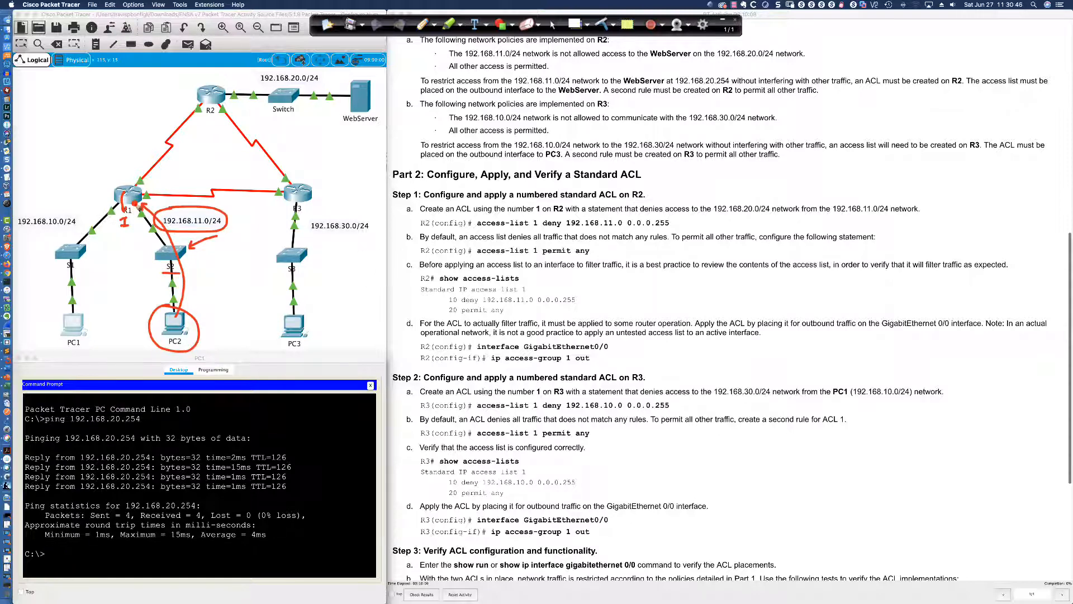
drag(130, 218, 136, 216)
Step: Circle the command access-list 1 deny 192.168.11.0 0.0.0.255 and underline "The 192.168.11.0/24" in the R2 policy
mouse_move(479, 215)
mouse_down()
mouse_move(480, 227)
mouse_move(668, 229)
mouse_move(678, 217)
mouse_move(482, 220)
mouse_up()
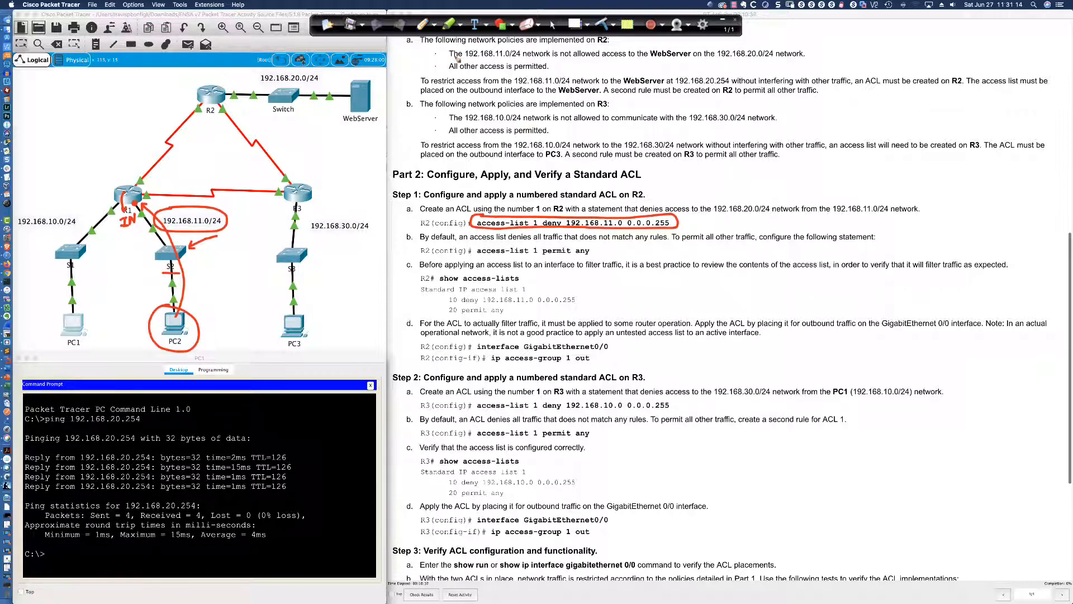
drag(450, 58, 521, 58)
Step: Label PC2 "S" and the WebServer "D", and sketch the traffic path from R1 to R2 with an asterisk beside it
mouse_move(194, 306)
mouse_down()
mouse_move(201, 316)
mouse_move(186, 326)
mouse_up()
mouse_move(353, 87)
mouse_down()
mouse_move(357, 108)
mouse_move(372, 95)
mouse_move(356, 106)
mouse_up()
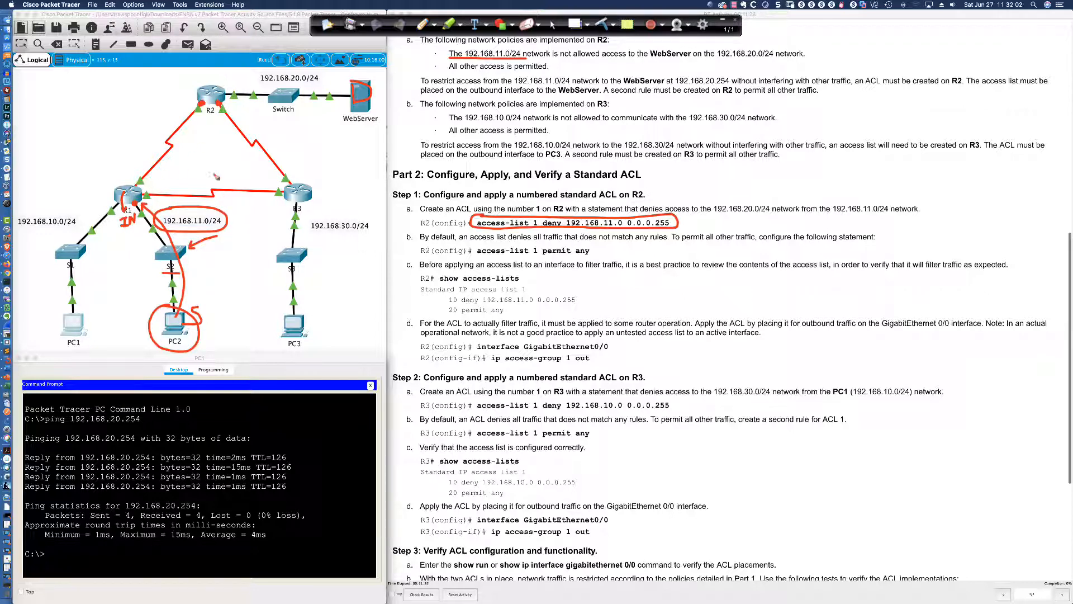
mouse_move(137, 194)
mouse_down()
mouse_move(305, 169)
mouse_move(245, 115)
mouse_move(256, 125)
mouse_move(124, 171)
mouse_move(184, 117)
mouse_up()
drag(120, 109, 133, 113)
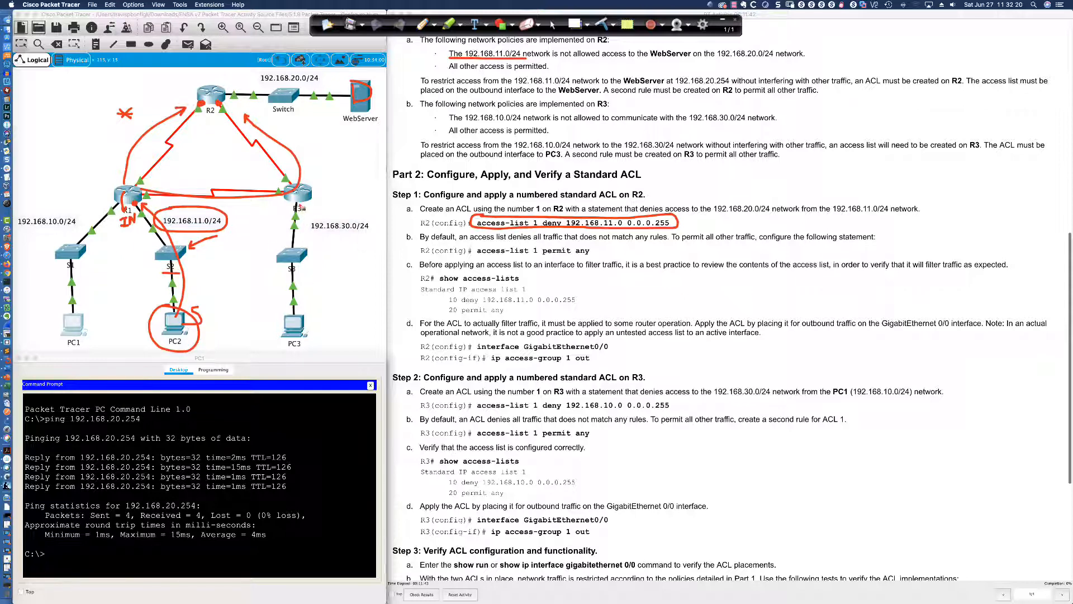
Step: Circle the R3-to-PC3 LAN, sketch a second R1-to-R2 path, underline the 192.168.30.0/24 label, and clear the annotations
mouse_move(283, 211)
mouse_down()
mouse_move(262, 302)
mouse_move(364, 211)
mouse_move(311, 195)
mouse_up()
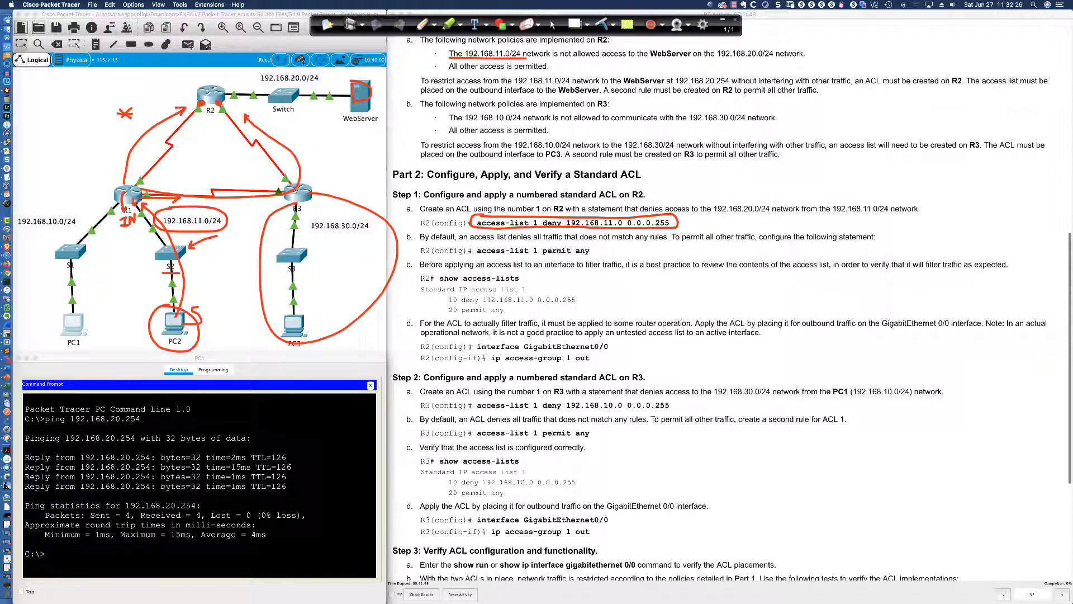
mouse_move(124, 195)
mouse_down()
mouse_move(137, 128)
mouse_move(195, 104)
mouse_up()
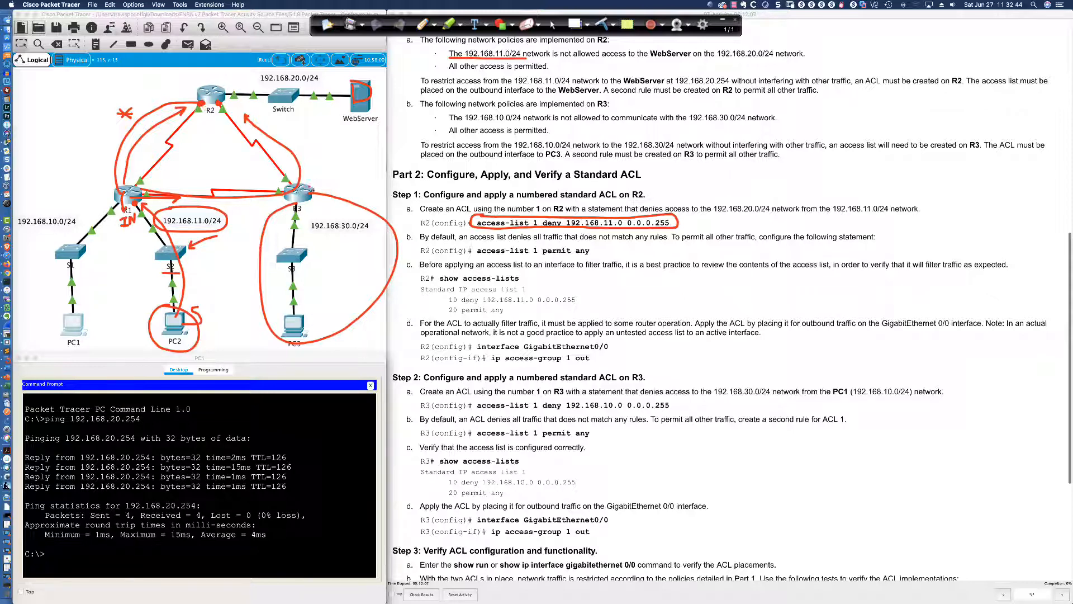
mouse_move(314, 227)
mouse_down()
mouse_move(373, 226)
mouse_move(354, 240)
mouse_up()
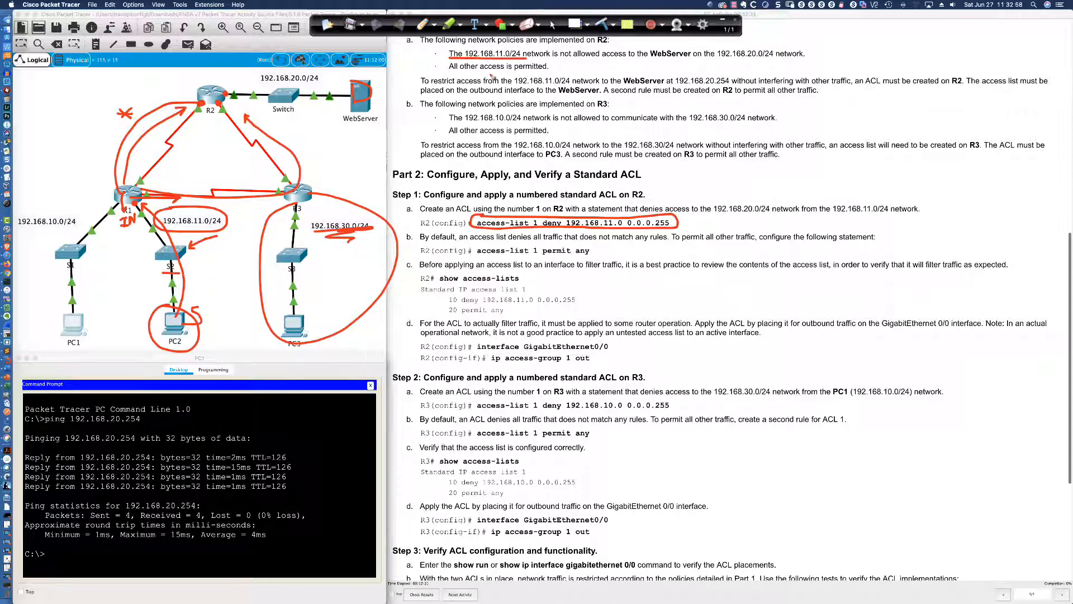
click(604, 23)
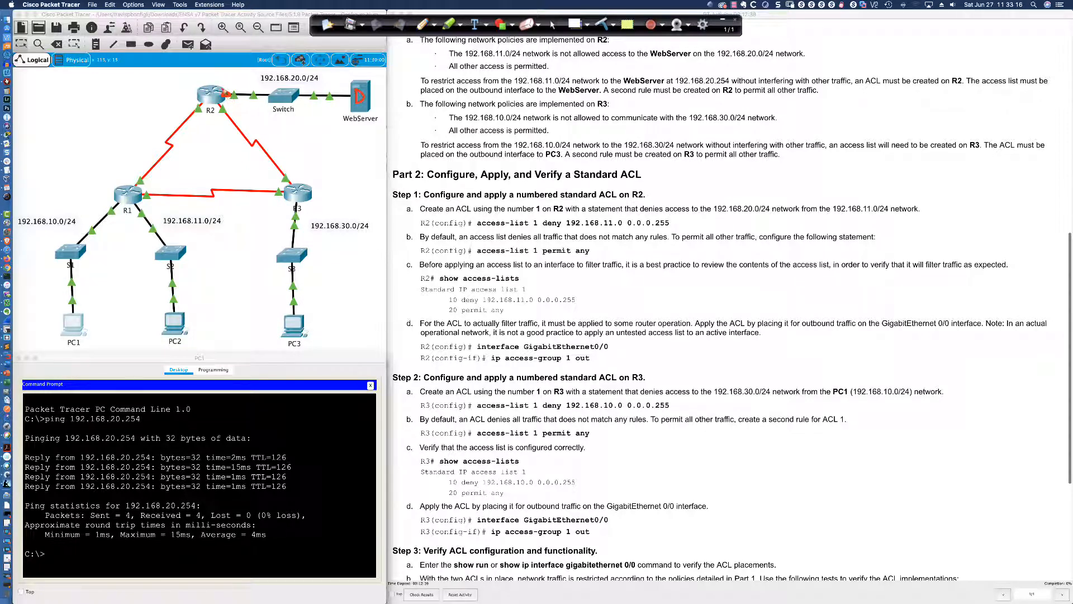
Step: Mark R2's link toward the Switch with an arrow, underline WebServer, bracket the two R2 policy statements, and clear the annotations
drag(225, 92, 265, 84)
drag(344, 126, 378, 127)
drag(443, 49, 450, 72)
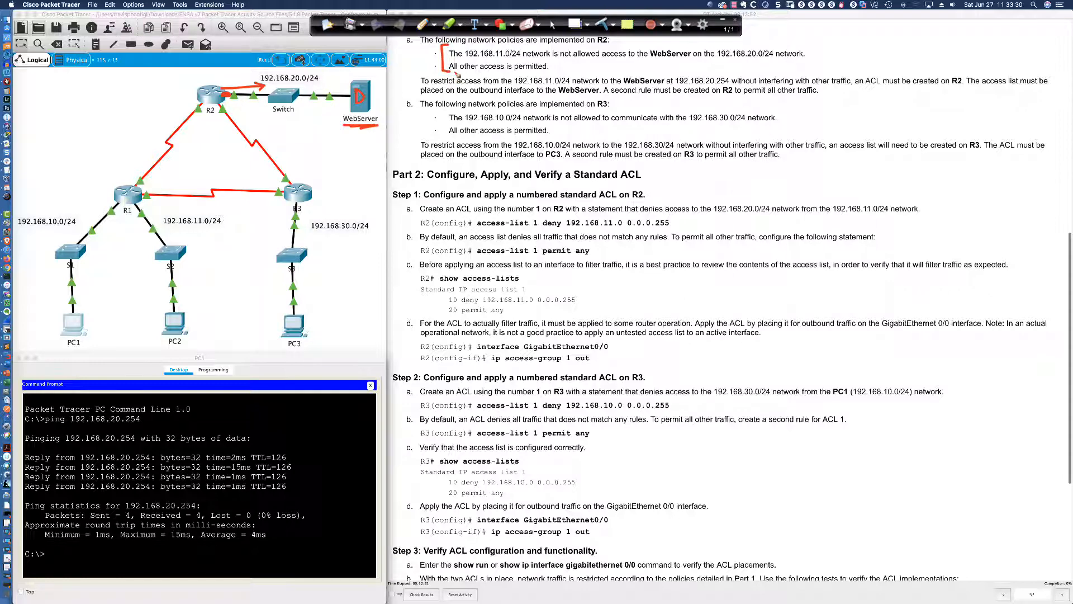
click(607, 23)
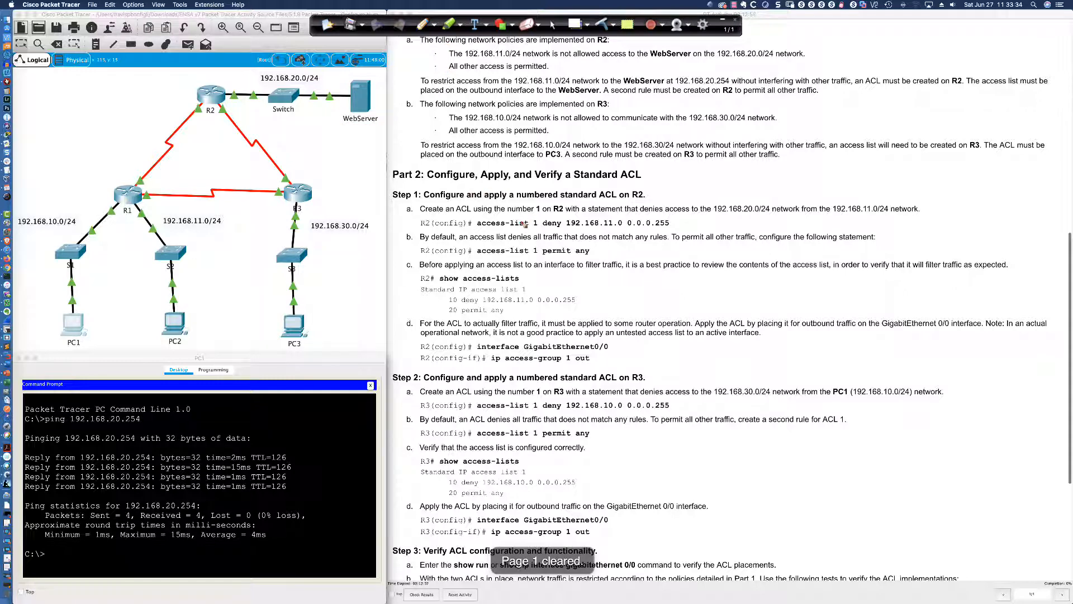
Step: Underline the "a." of the R2 policies and the Step 1 heading, clear the marks, and return to the normal cursor
drag(401, 44, 417, 45)
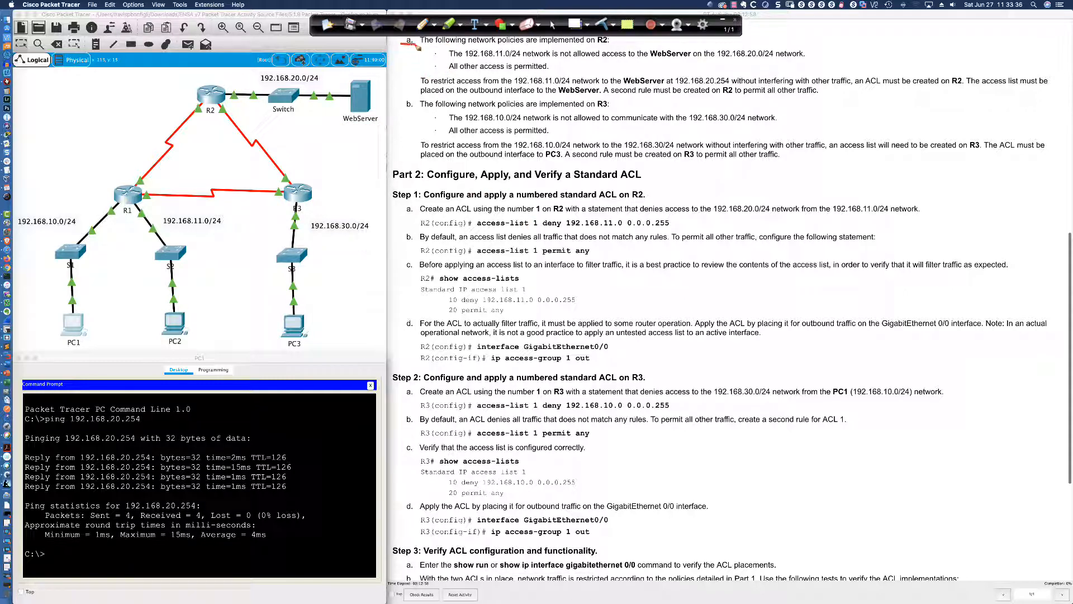
drag(396, 200, 416, 200)
click(601, 24)
click(554, 25)
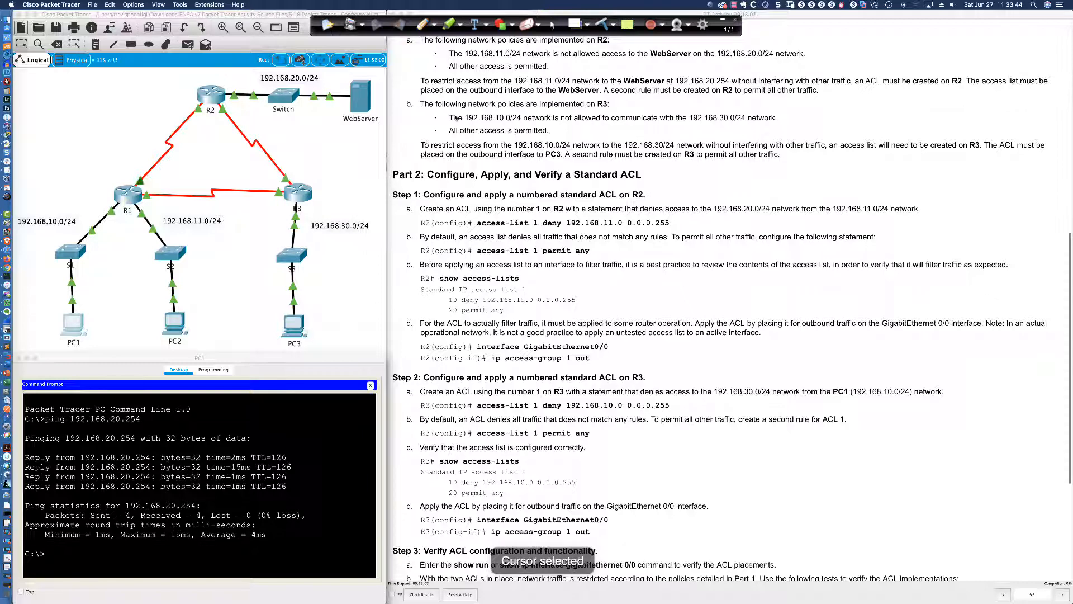
Step: Open R2's command line interface and fit its window beneath the topology, as wide as the workspace
click(209, 100)
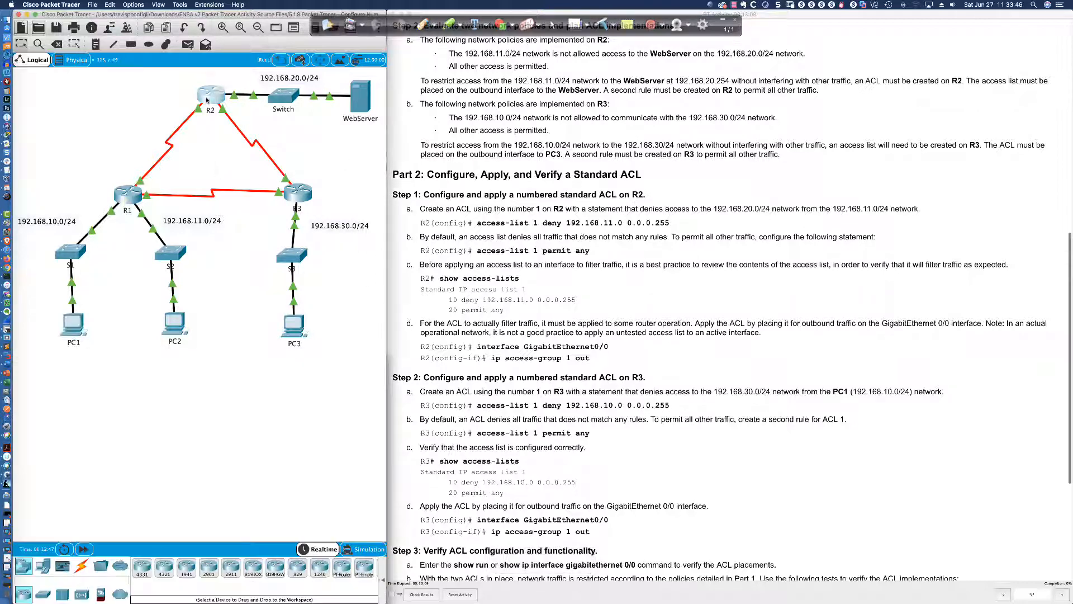
drag(498, 182, 84, 360)
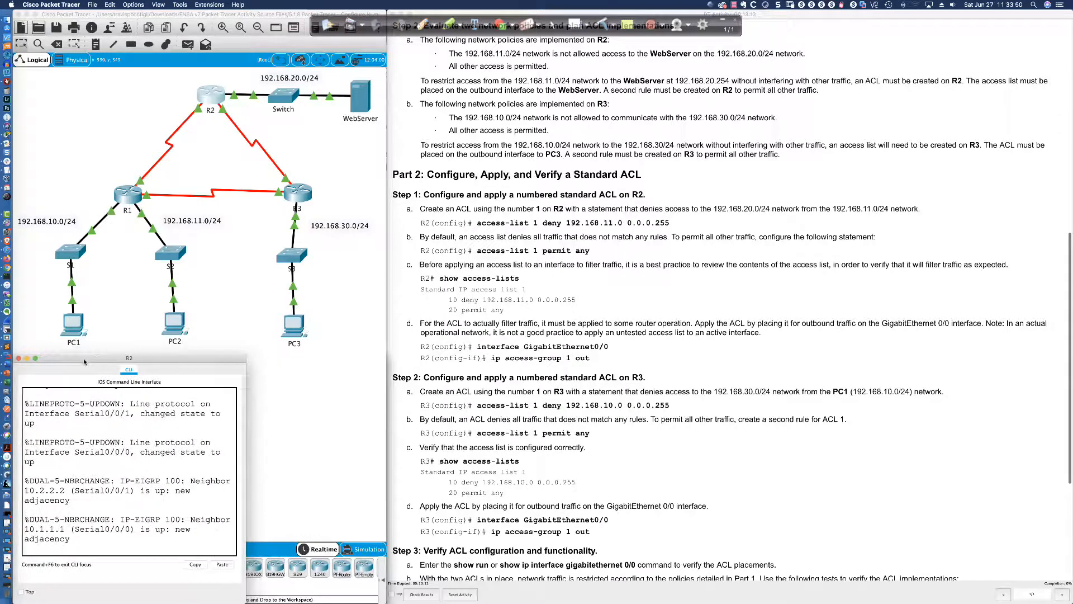
drag(246, 407, 386, 409)
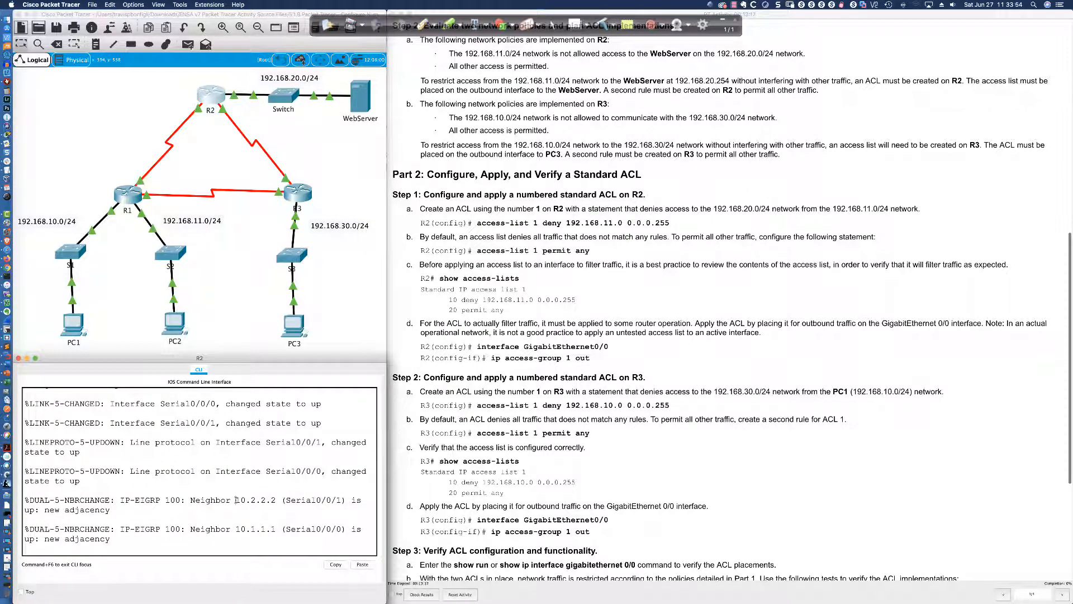
Step: Enter privileged EXEC mode on R2 with en, and enter global configuration mode with conf t
key(Return)
key(Return)
key(Return)
key(Return)
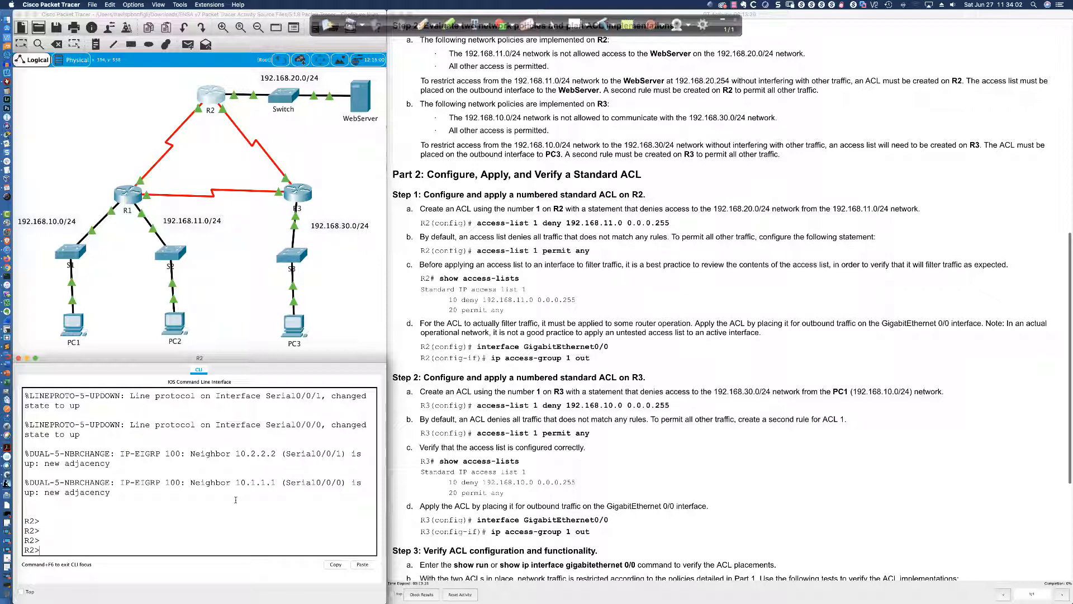
text(en)
key(Return)
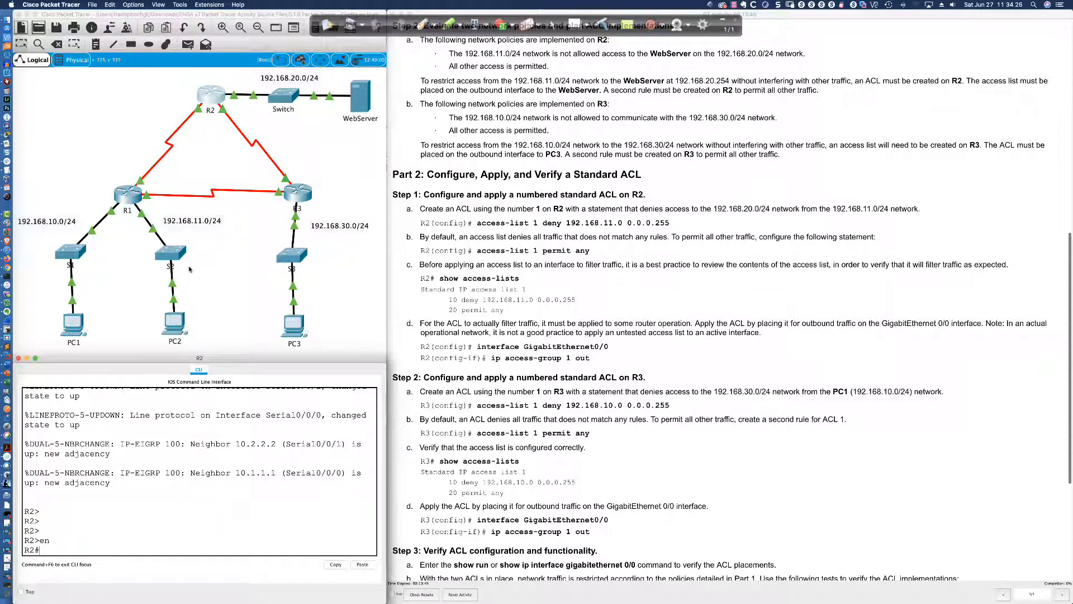
scroll(188, 291, left, 2)
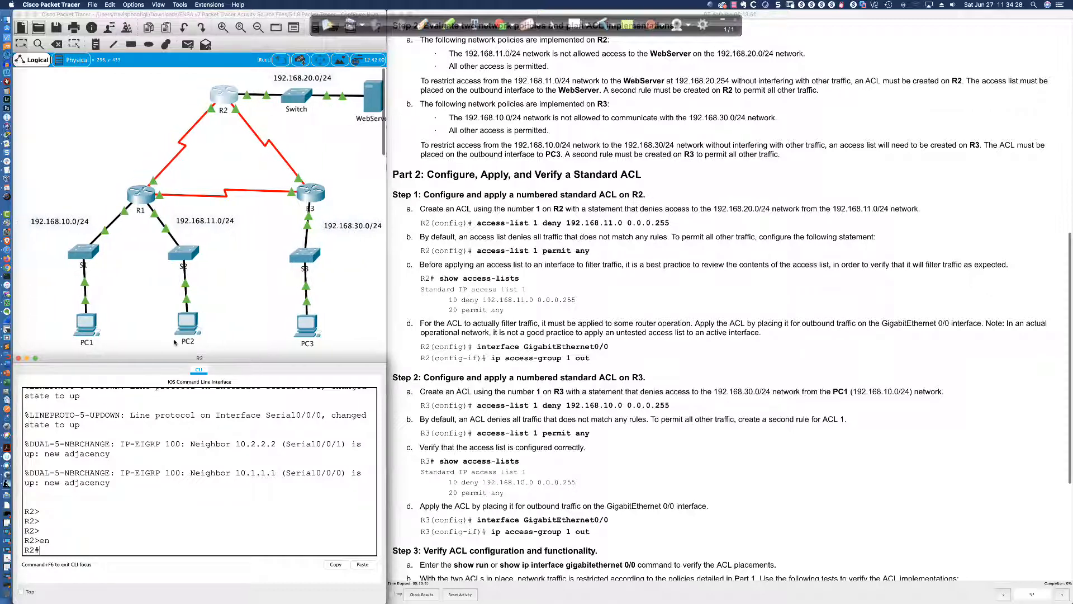
scroll(175, 342, right, 2)
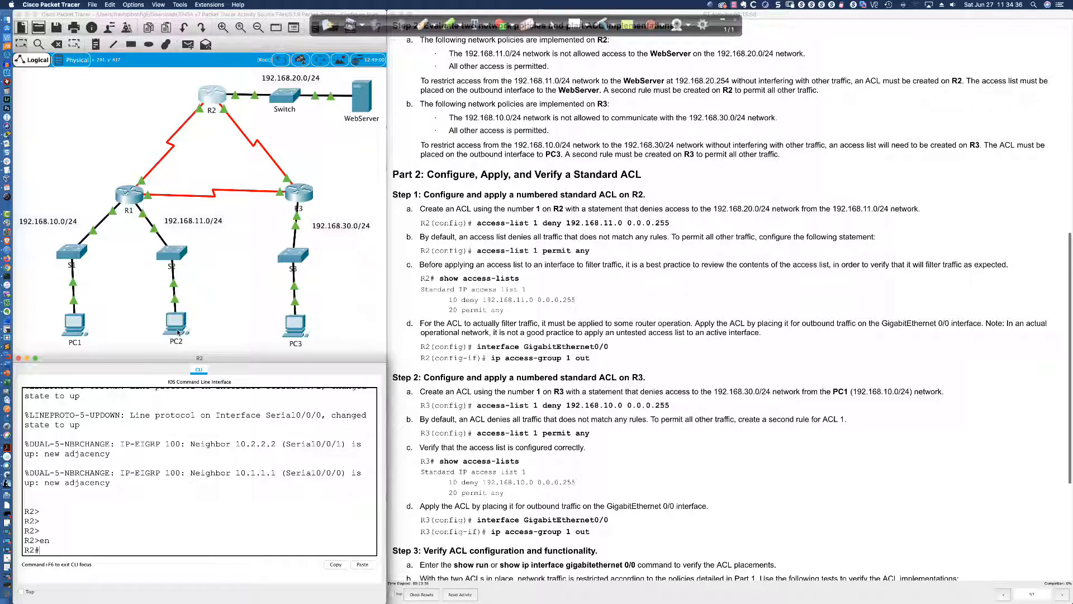
text(conf t)
key(Return)
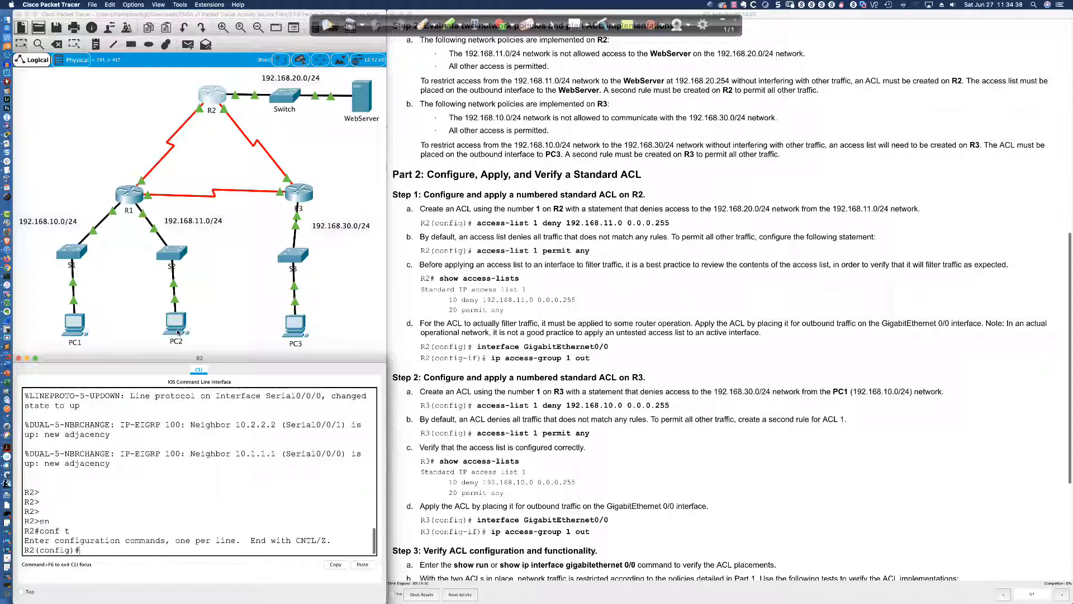
Step: Create R2's deny rule with access-list 1 deny 192.168.11.0 0.0.0.255
text(access-list 1 deny 192.16)
text(8.11.0 0.0.0.255)
key(Return)
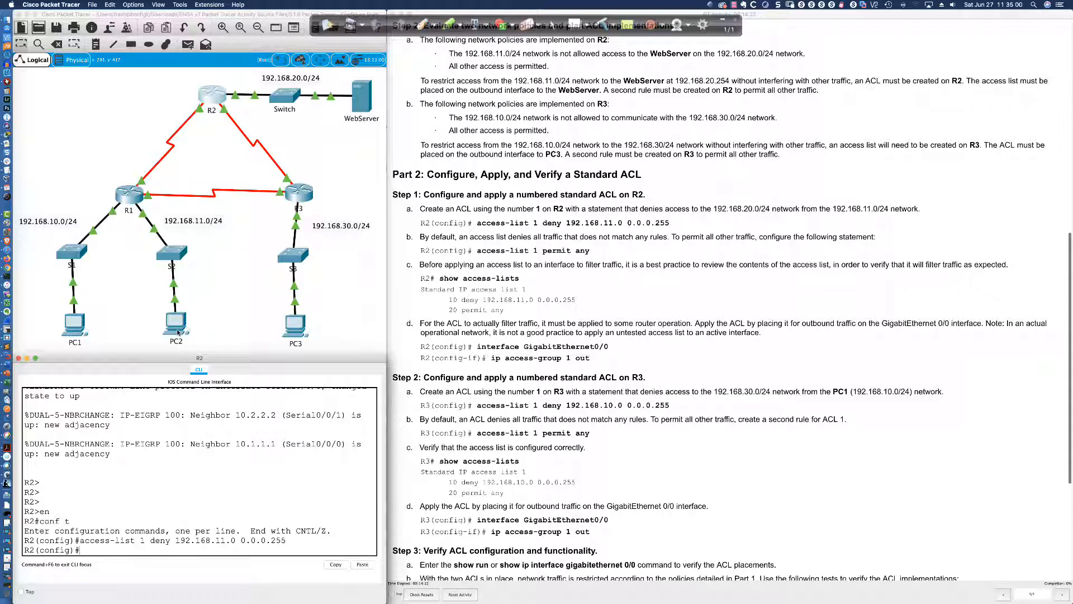
Step: With the annotation Pen, underline 192.168.11.0 in the deny command and write "SM → 255.255.255.0" with "WM →" beneath it
click(424, 24)
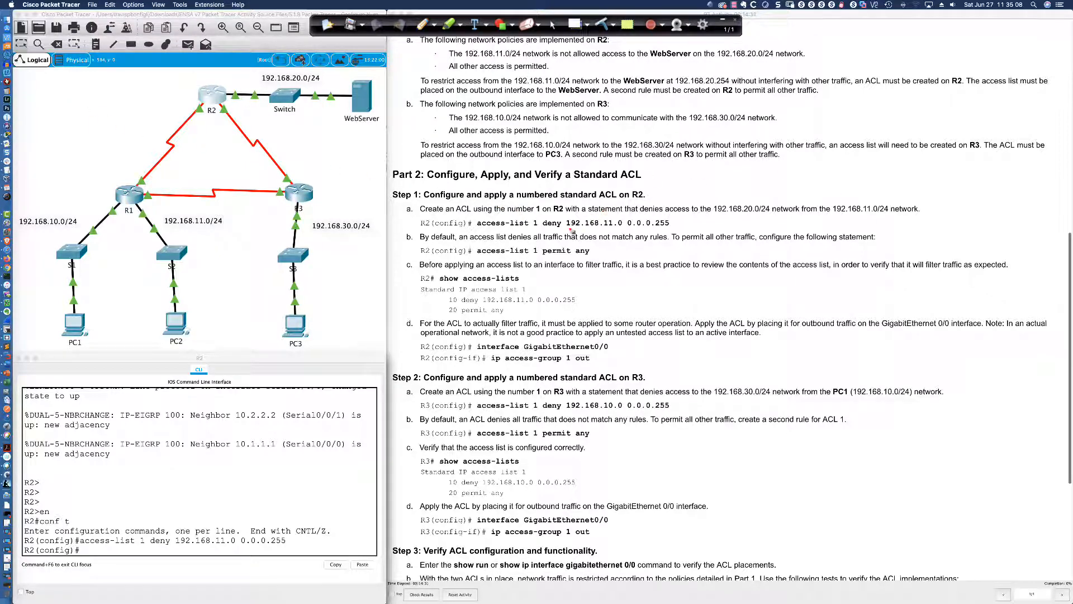
drag(567, 228, 623, 228)
mouse_move(826, 169)
mouse_down()
mouse_move(842, 177)
mouse_move(857, 164)
mouse_move(861, 174)
mouse_move(871, 163)
mouse_move(896, 175)
mouse_move(904, 162)
mouse_move(921, 178)
mouse_move(924, 162)
mouse_move(950, 176)
mouse_move(961, 168)
mouse_move(957, 177)
mouse_move(969, 162)
mouse_move(979, 176)
mouse_move(997, 173)
mouse_move(987, 165)
mouse_up()
click(873, 172)
click(931, 174)
click(971, 176)
drag(777, 163, 763, 177)
mouse_move(779, 177)
mouse_down()
mouse_move(785, 164)
mouse_move(801, 177)
mouse_move(822, 173)
mouse_move(766, 202)
mouse_move(805, 192)
mouse_move(807, 203)
mouse_up()
drag(808, 199, 828, 198)
drag(828, 197, 823, 202)
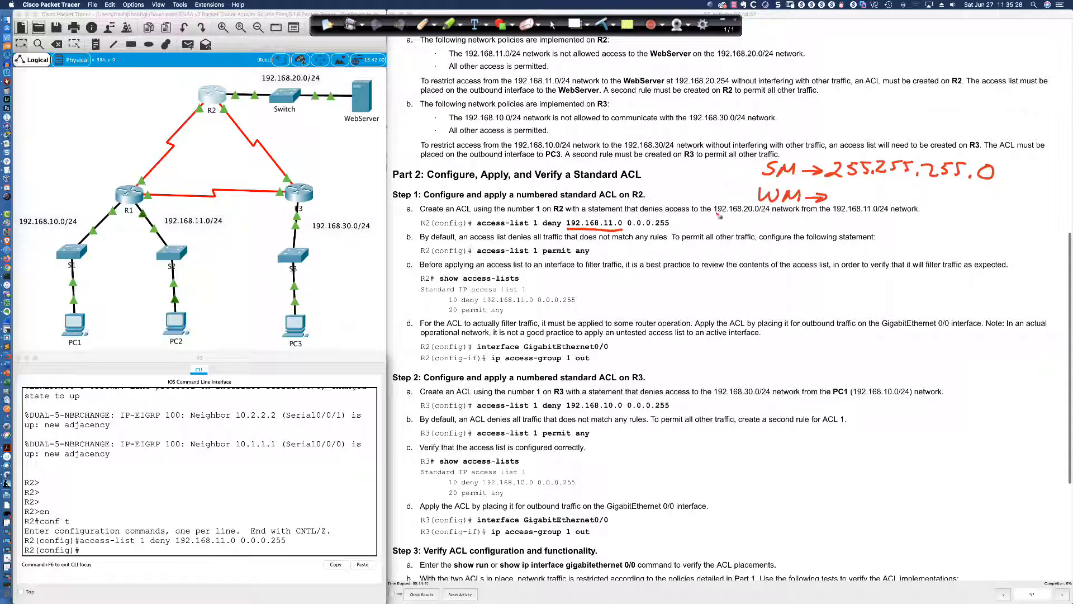
Step: Underline the wildcard mask in the deny command, write 0.0.0.255 after "WM →", and link the matching octets with arrows
drag(630, 228, 670, 227)
mouse_move(847, 193)
mouse_down()
mouse_move(838, 199)
mouse_move(922, 189)
mouse_move(976, 199)
mouse_up()
click(861, 200)
click(899, 199)
click(936, 199)
drag(980, 192, 988, 200)
drag(990, 192, 999, 191)
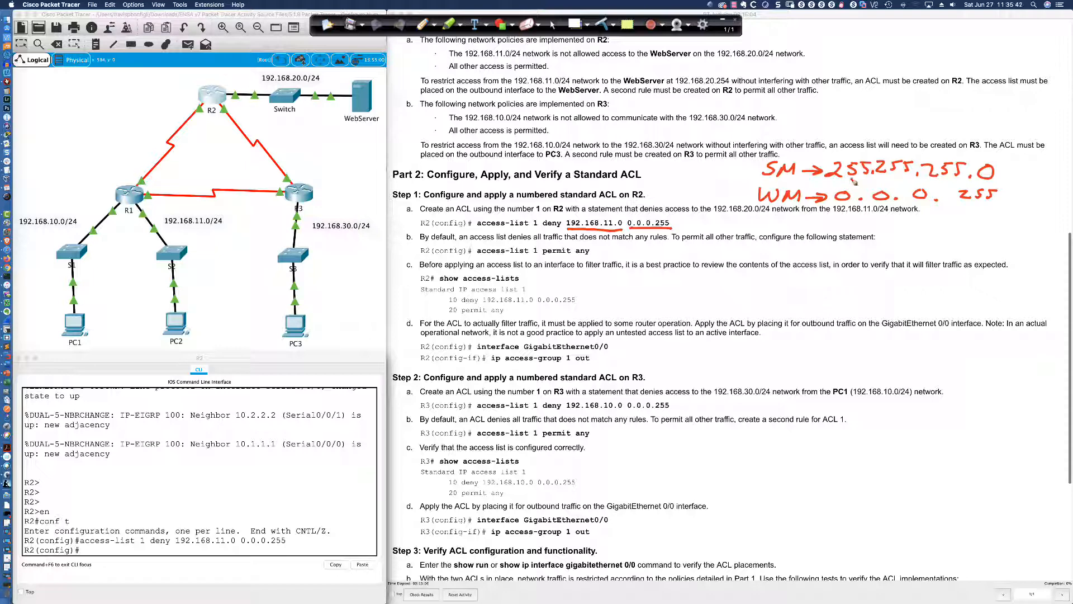
mouse_move(851, 179)
mouse_down()
mouse_move(843, 191)
mouse_move(928, 191)
mouse_up()
mouse_move(1001, 178)
mouse_down()
mouse_move(996, 191)
mouse_move(1005, 189)
mouse_up()
Step: Write out the subtraction 255.255.255.255 minus 255.255.255.0 above the masks, labelling the subtracted row "SM"
drag(832, 92, 846, 101)
mouse_move(867, 95)
mouse_down()
mouse_move(956, 92)
mouse_move(942, 100)
mouse_up()
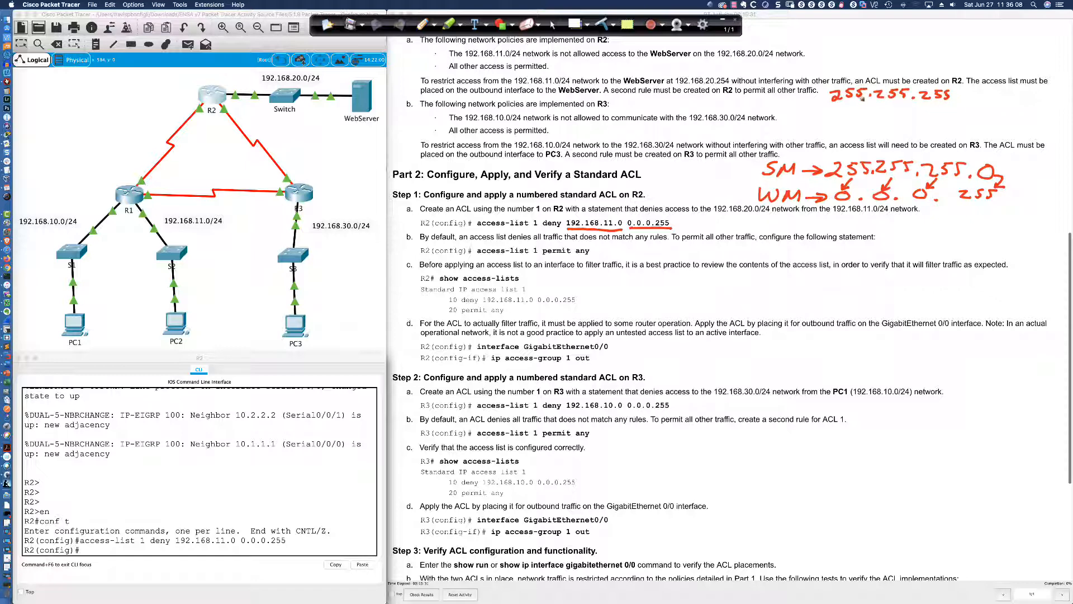
click(959, 99)
mouse_move(968, 93)
mouse_down()
mouse_move(993, 104)
mouse_move(1008, 90)
mouse_up()
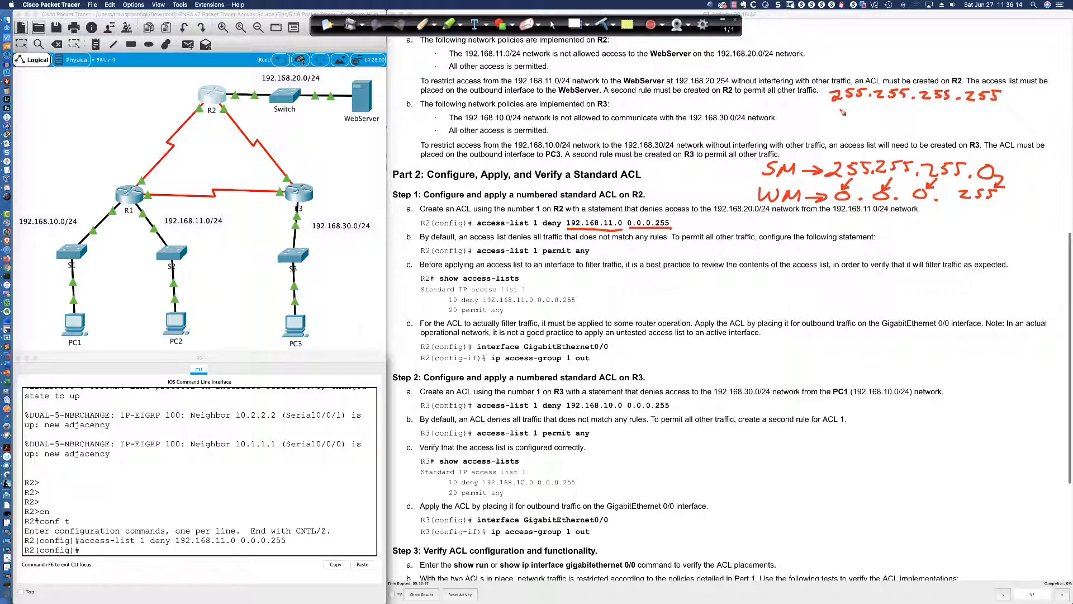
drag(837, 108, 983, 112)
drag(814, 127, 1018, 134)
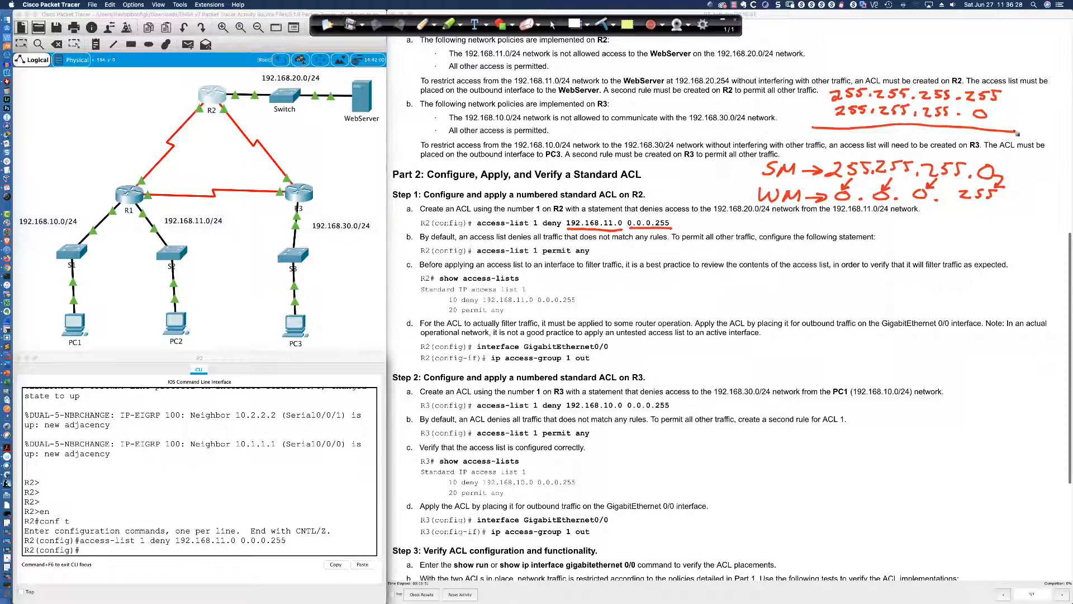
drag(799, 114, 854, 131)
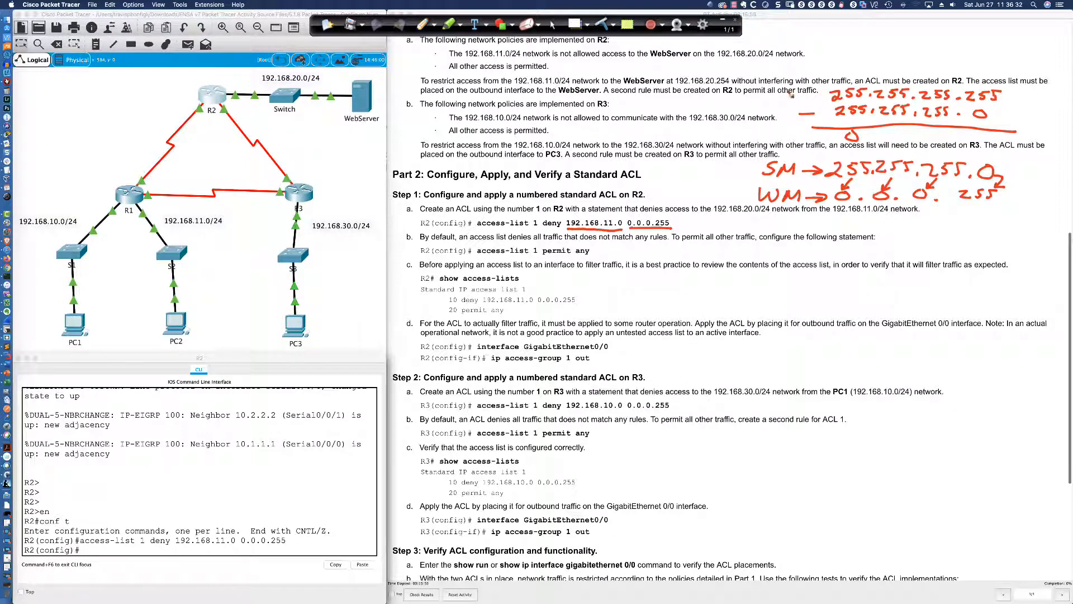
mouse_move(782, 89)
mouse_down()
mouse_move(815, 100)
mouse_move(775, 119)
mouse_move(795, 115)
mouse_up()
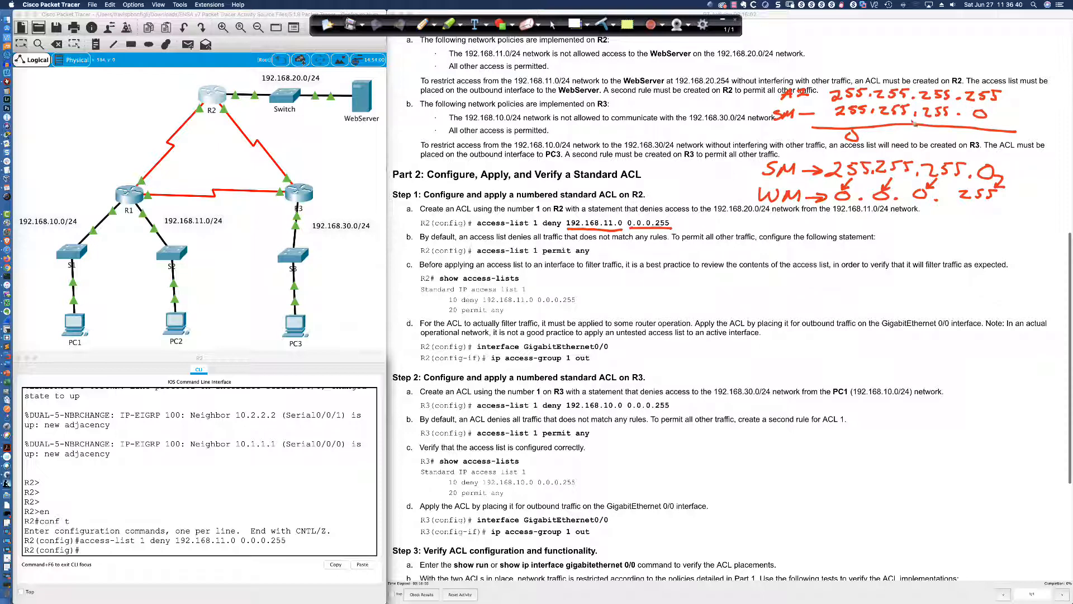
Step: Complete the subtraction result as 0.0.0.255 labelled "WM", clear all annotations, and return to the normal cursor
click(873, 141)
mouse_move(898, 132)
mouse_down()
mouse_move(890, 142)
mouse_move(897, 132)
mouse_move(1049, 141)
mouse_up()
click(916, 140)
click(957, 142)
click(1009, 138)
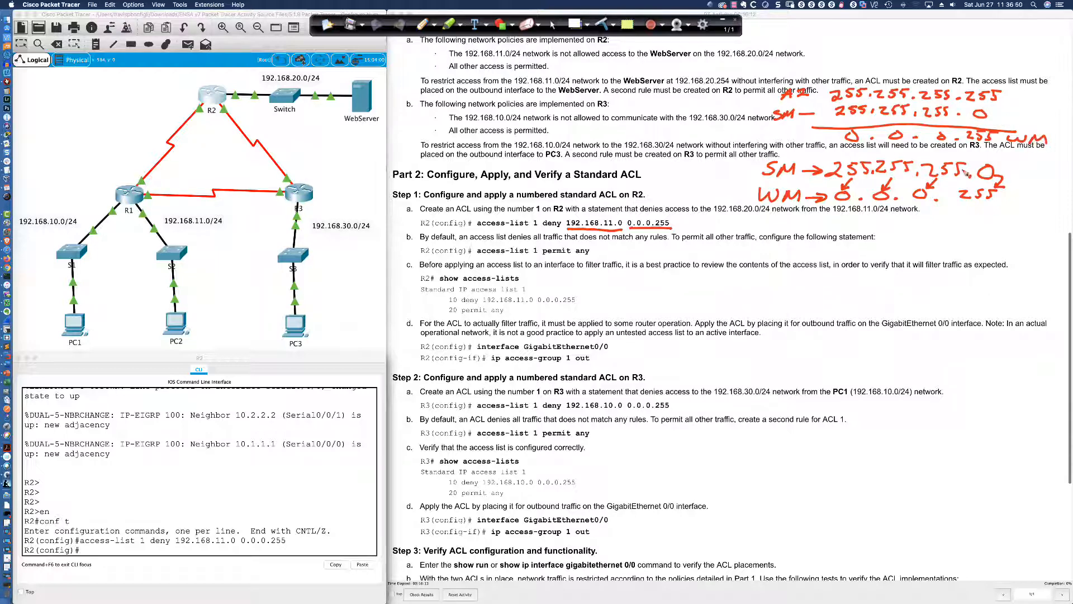
drag(820, 138, 830, 143)
click(553, 25)
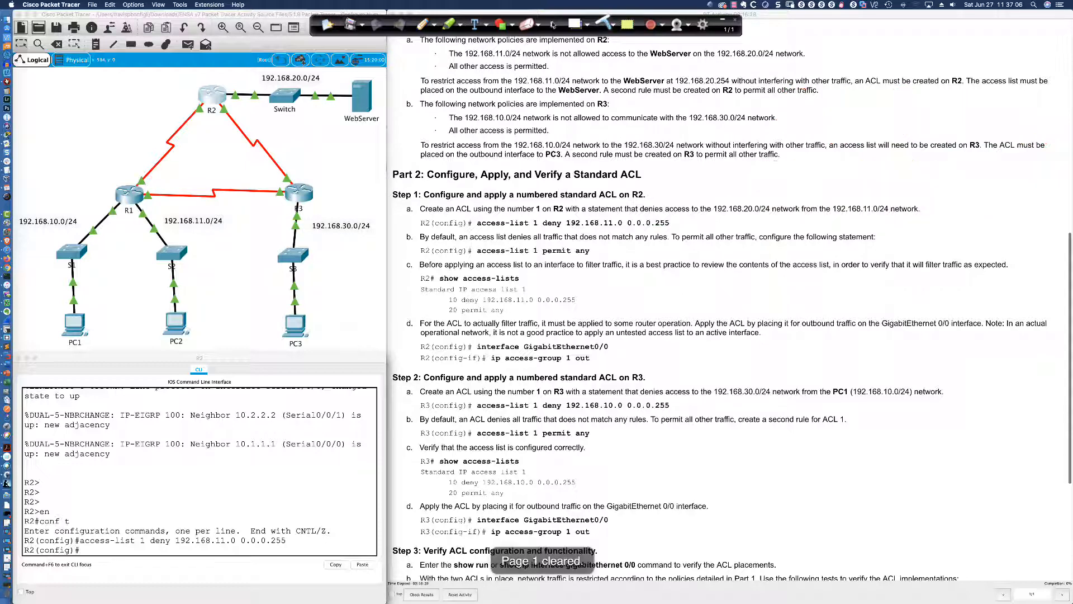
Step: Highlight access-list 1 permit any in the instructions and display R2's access lists with do sh access-list
click(298, 450)
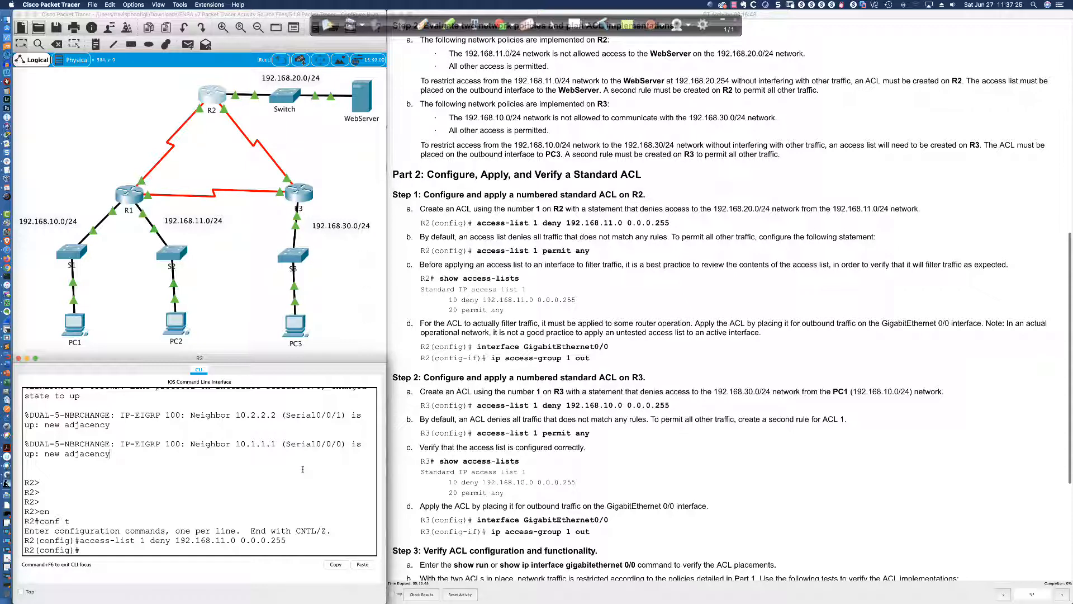
drag(478, 251, 592, 252)
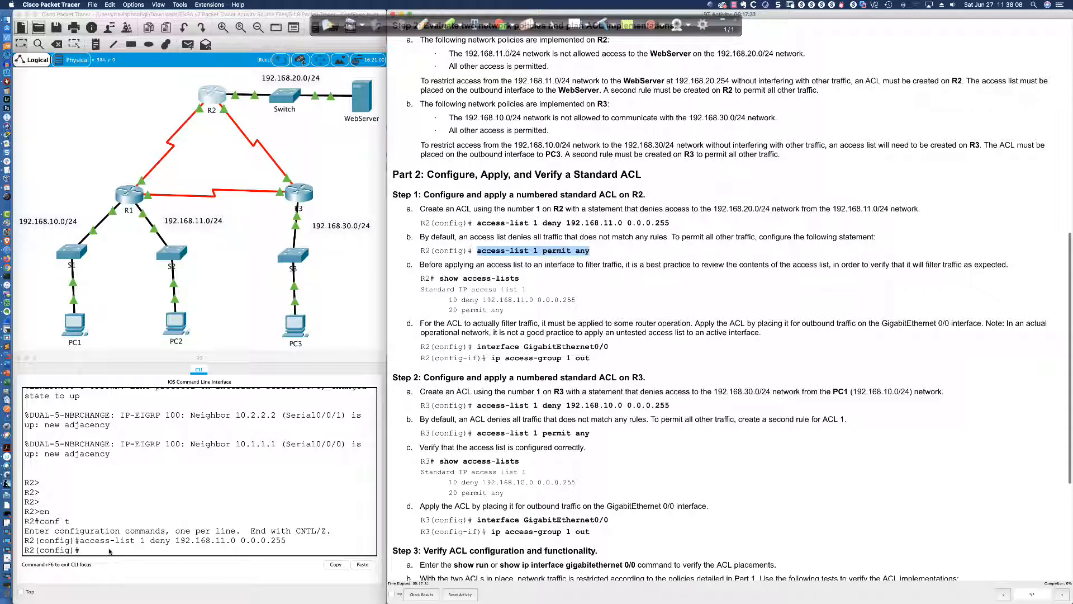
click(109, 551)
text(do sh )
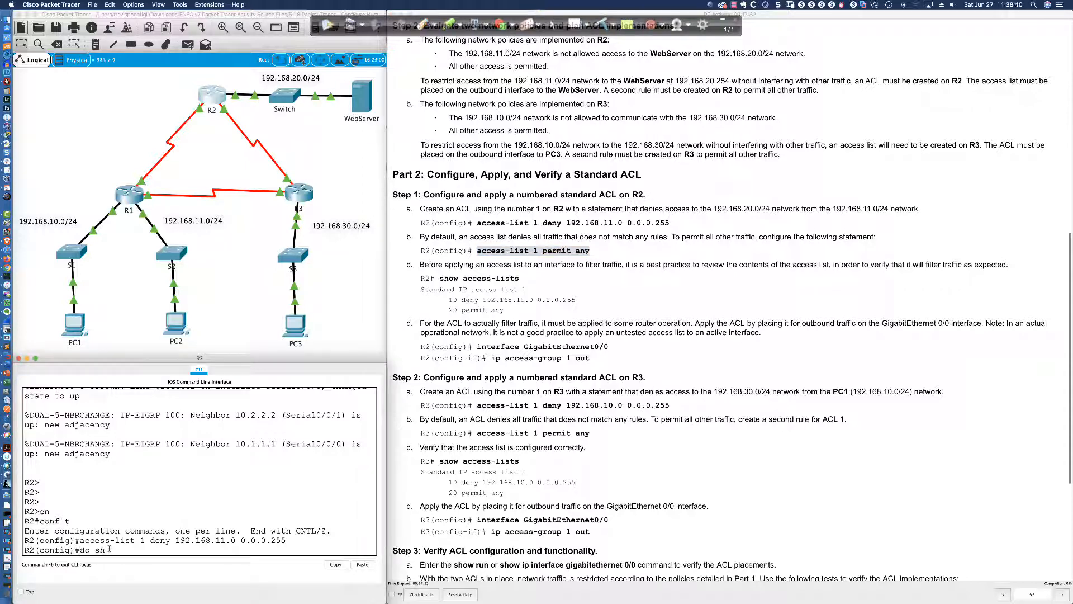
text(access-list)
key(Return)
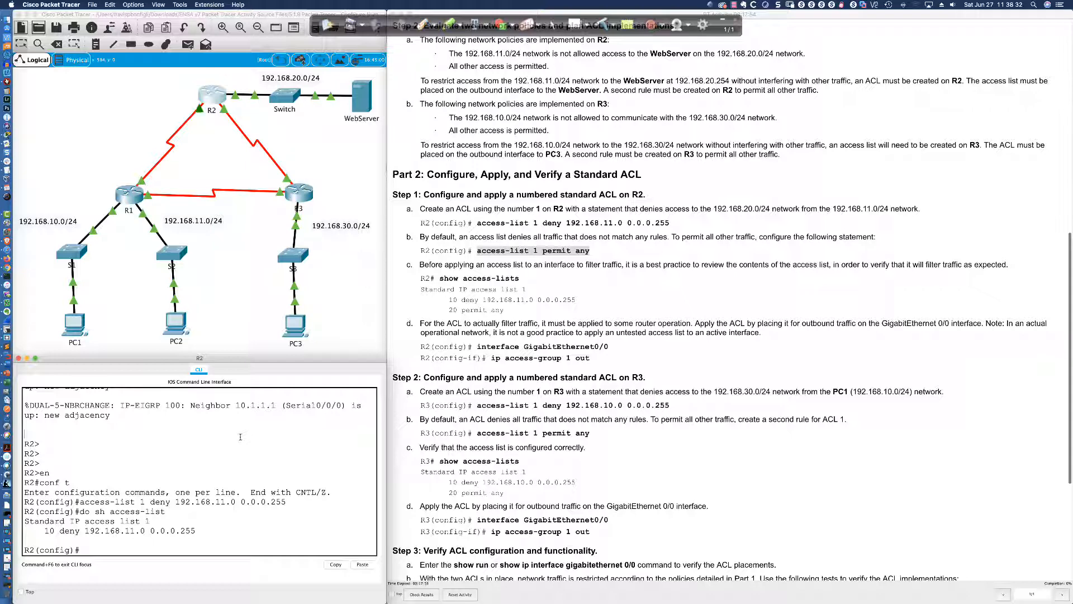
Step: Display R2's interface summary with do sh ip int bri
key(Return)
key(Return)
key(Return)
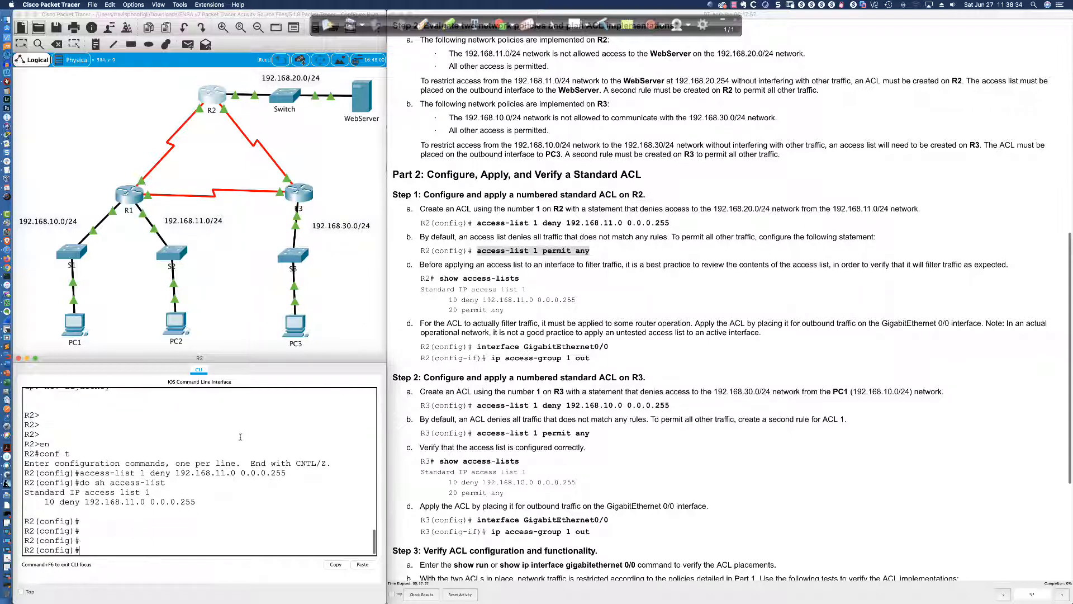
text(int)
text(do sh i pi)
key(BackSpace)
key(BackSpace)
key(BackSpace)
text(p int bri)
key(Return)
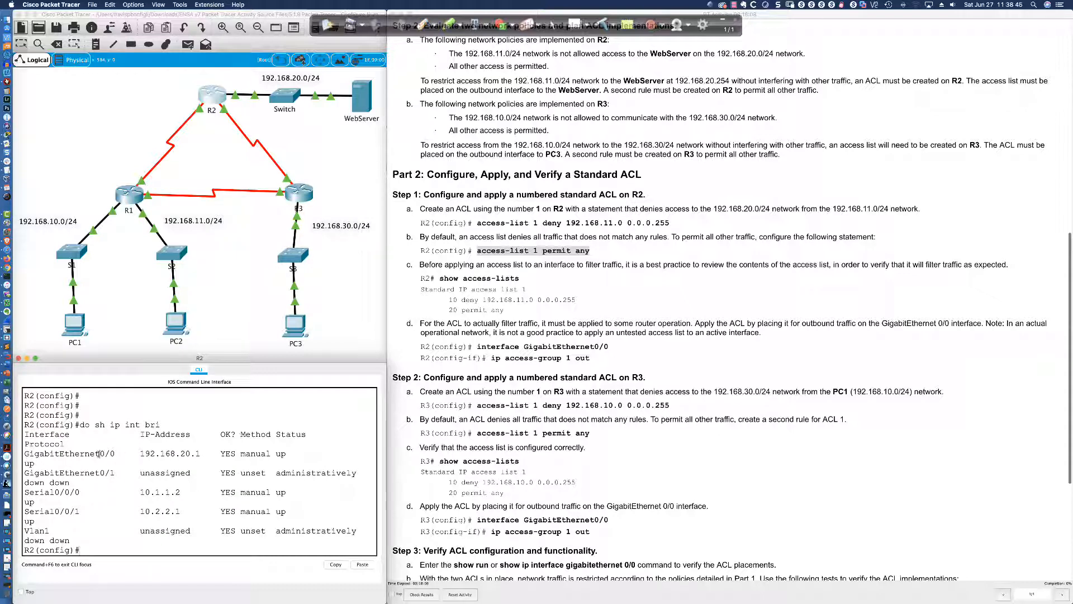
Step: Enter R2's gi0/0 interface configuration, list the ip access-group options, and apply the ACL with ip access-group 1 out
drag(100, 454, 111, 454)
click(200, 506)
text(int gi0/0)
key(Return)
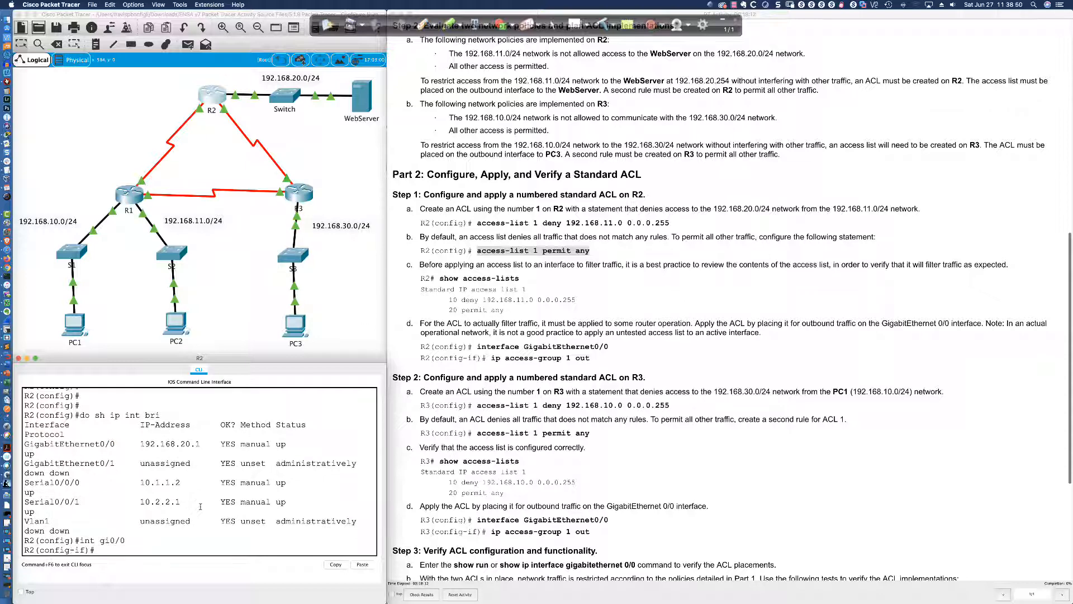
text(ip access-group 1?)
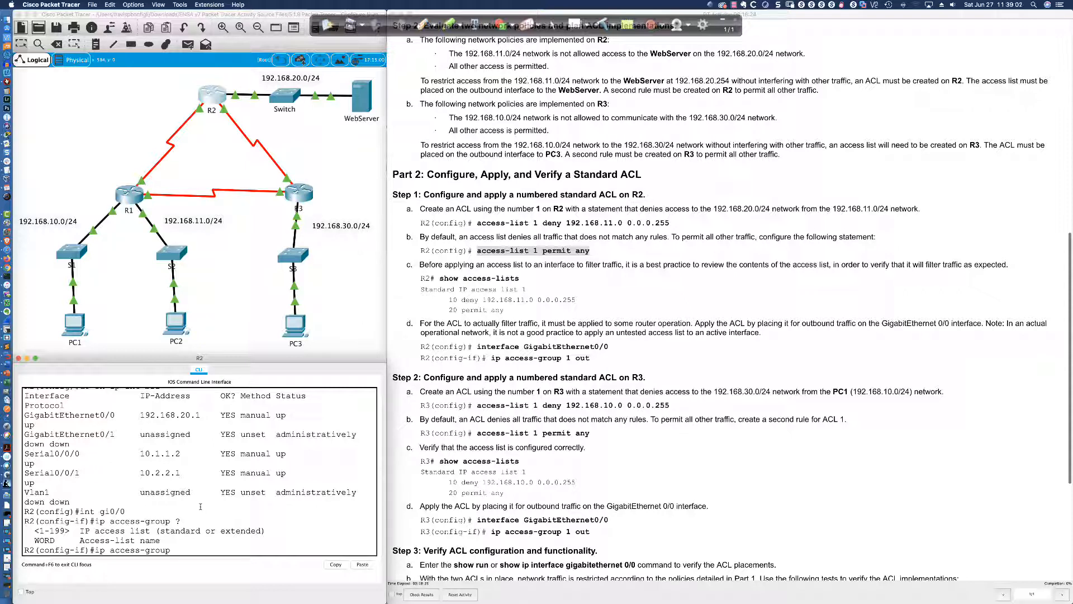
text(1 out)
key(Return)
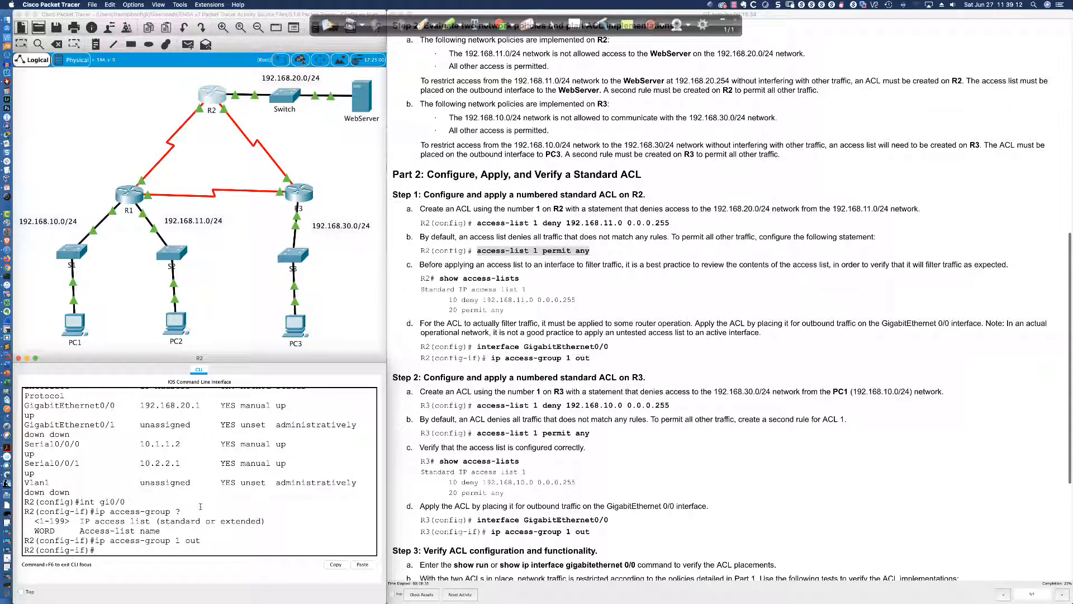
Step: Display R2's access lists with do sh access-list and try sh ip inter | inc access list from interface configuration mode
text(do sh access-list)
key(Return)
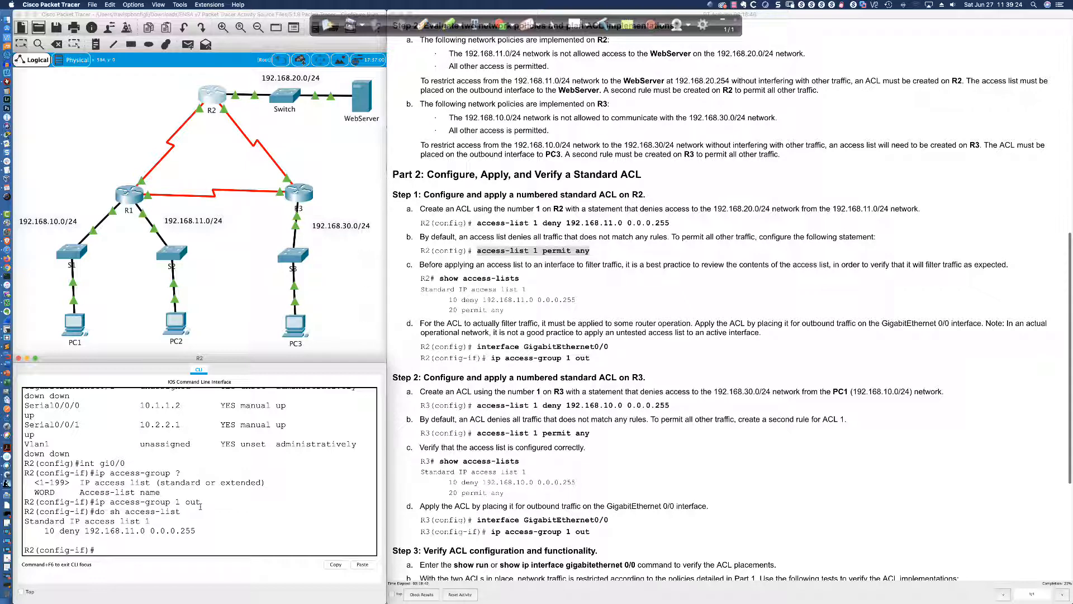
text(sh ip inter | inc access)
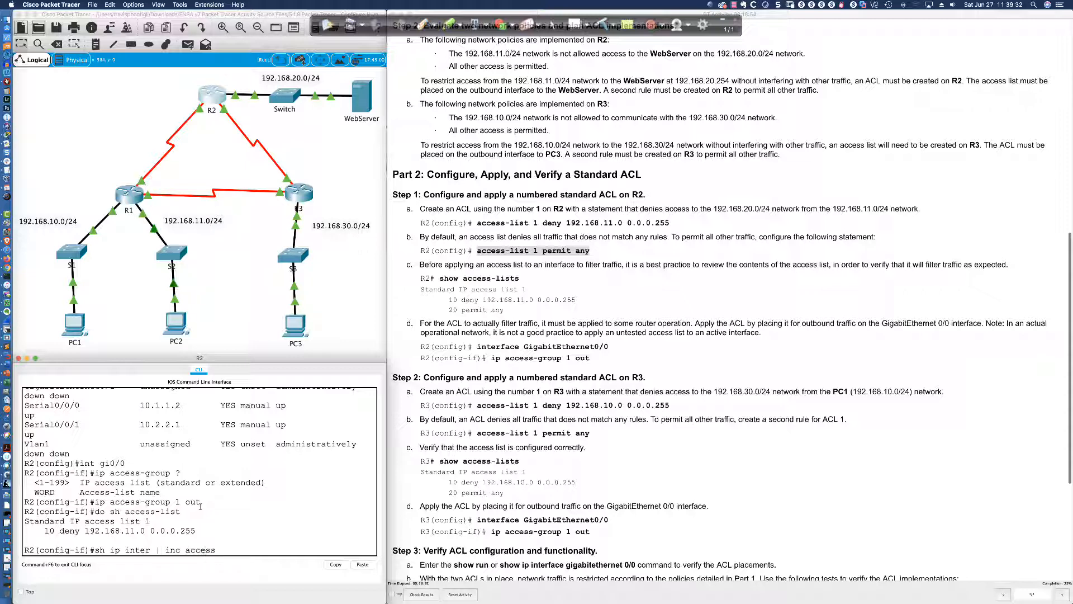
text( list)
key(Return)
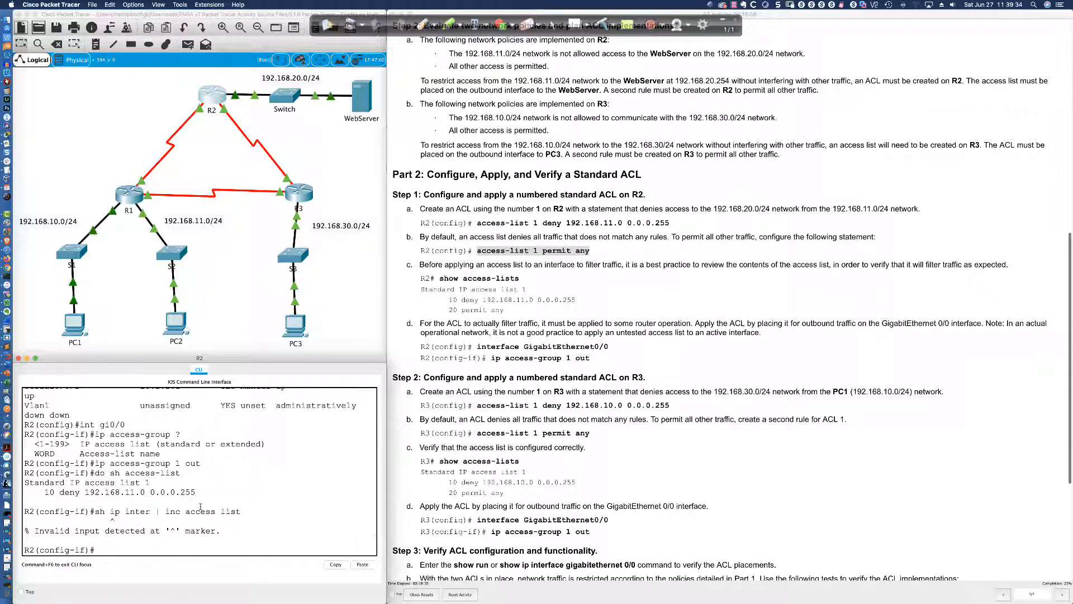
Step: Run do sh ip inter | inc access list on R2 and highlight the first outgoing access list line
key(Up)
key(Left)
key(Left)
key(Left)
key(Left)
key(Left)
key(Left)
key(Left)
key(Left)
key(Left)
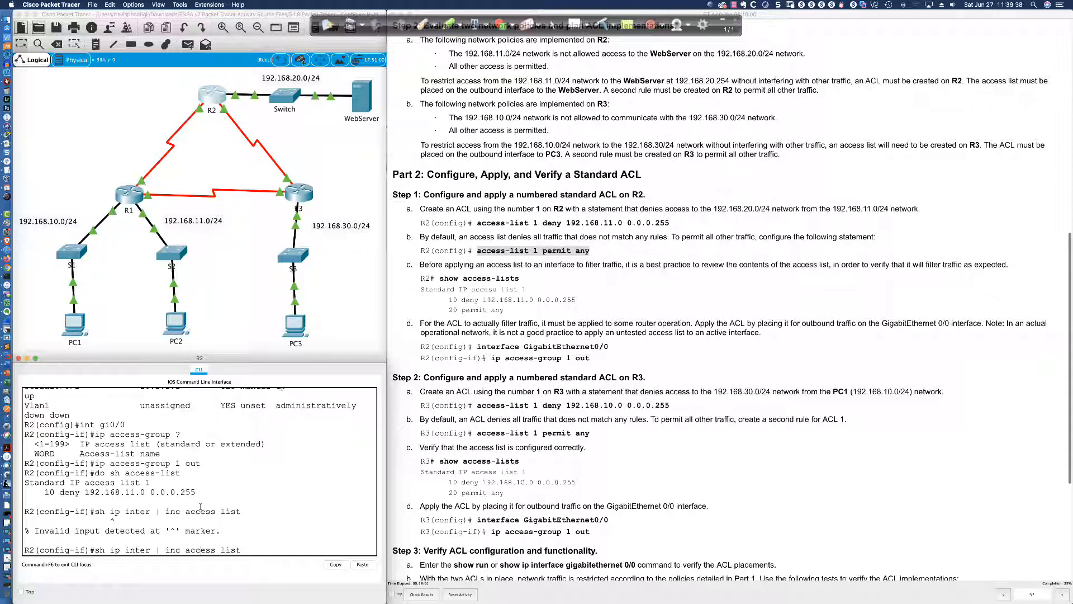
key(Left)
key(Left)
key(Left)
key(Left)
key(Left)
key(Left)
text(do)
key(Return)
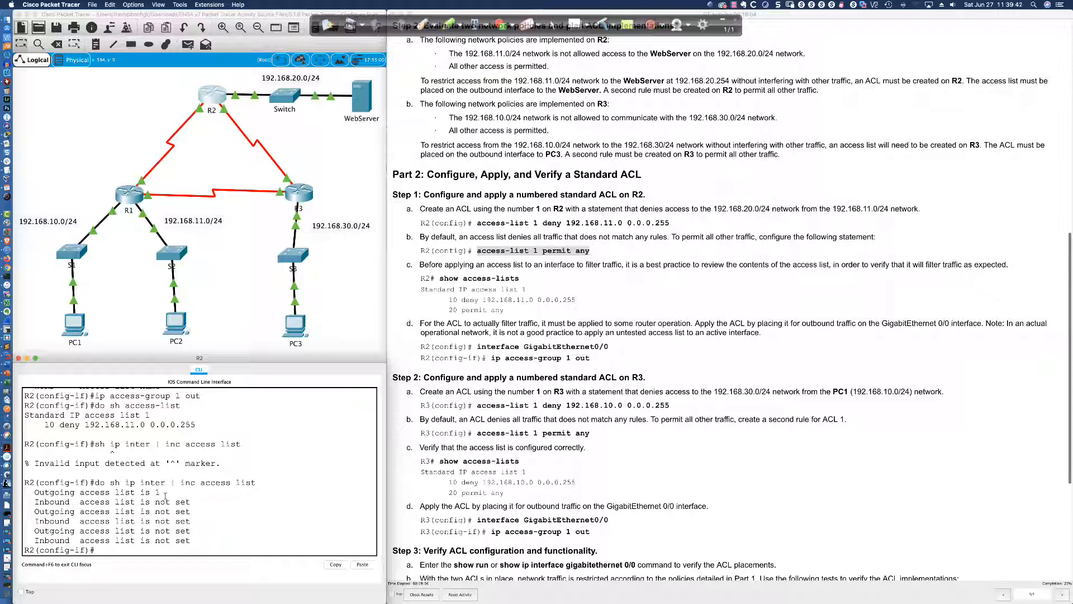
drag(34, 492, 185, 497)
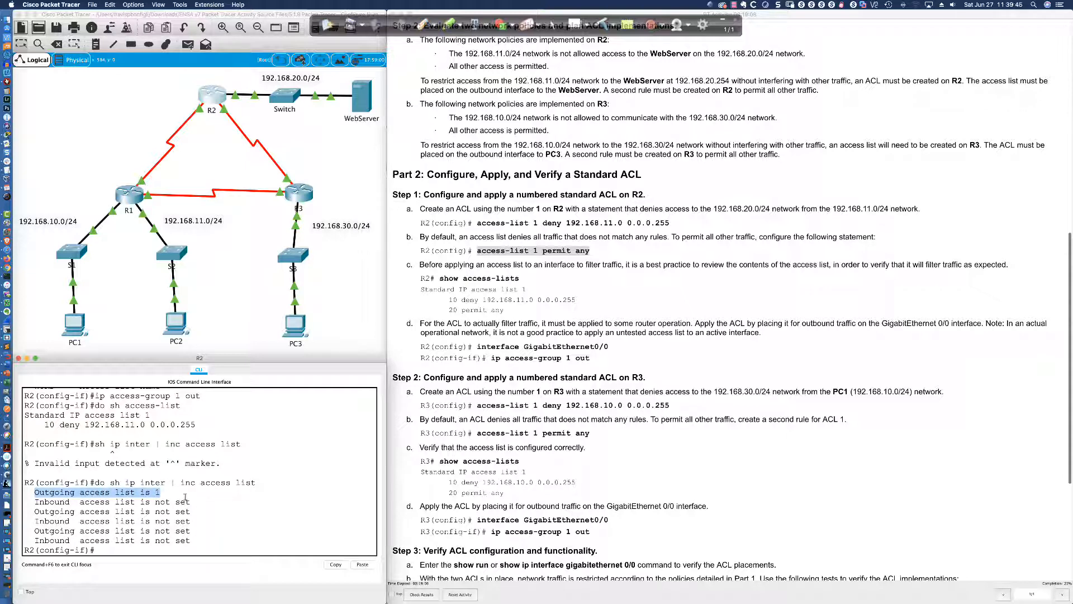
click(225, 508)
Step: Run do sh ip inter gi0/0 | inc access list on R2 and highlight the deny entry in the earlier access-list output
key(Up)
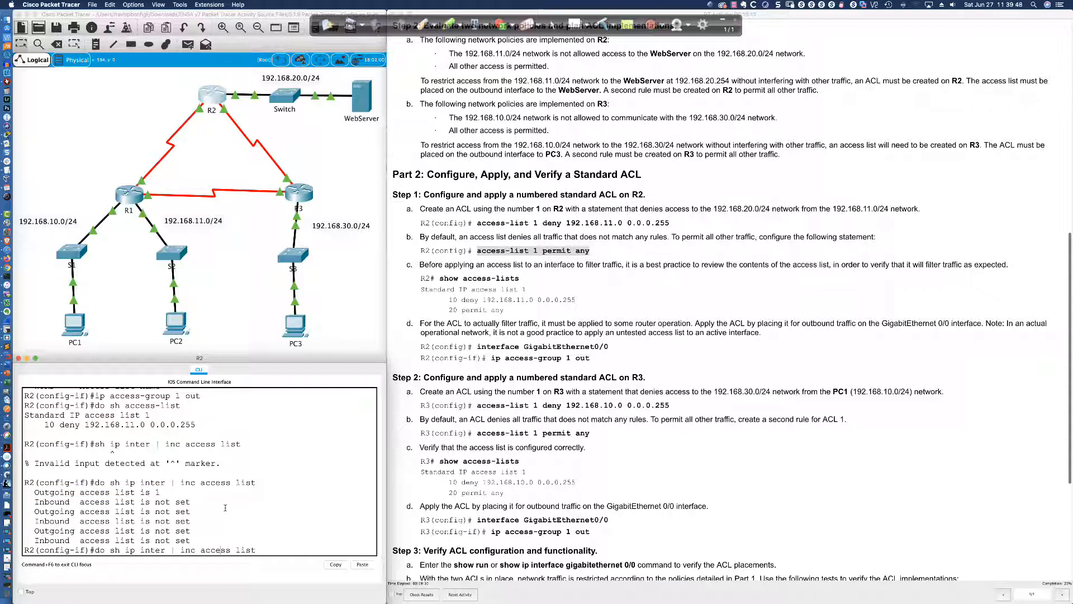
key(Left)
key(Left)
key(Left)
key(Left)
key(Left)
key(Left)
key(Left)
key(Left)
key(Left)
text(gi0/0)
key(Return)
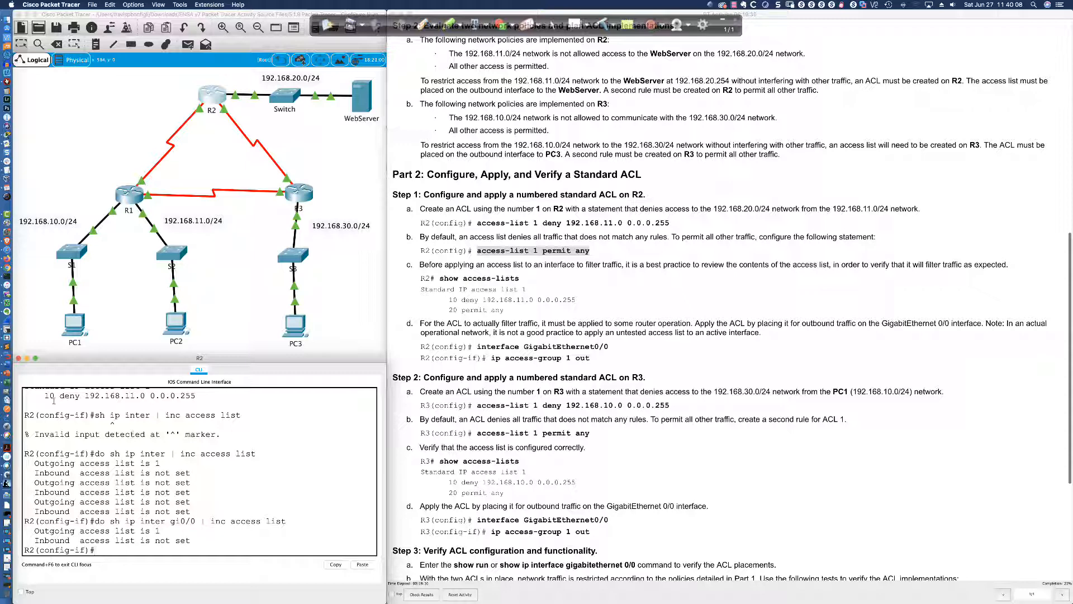
drag(45, 397, 197, 397)
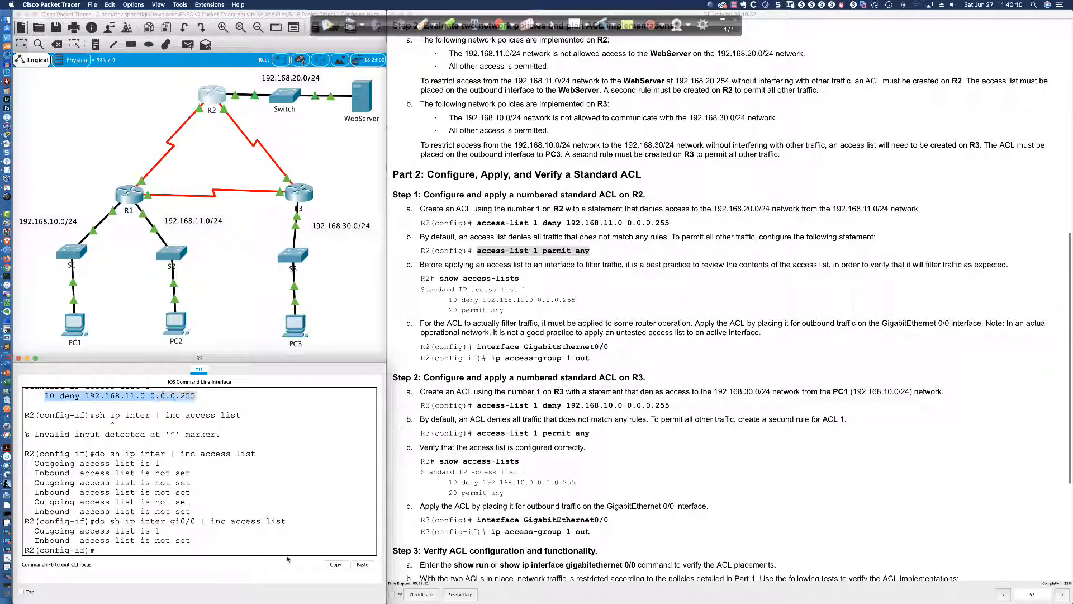
click(231, 543)
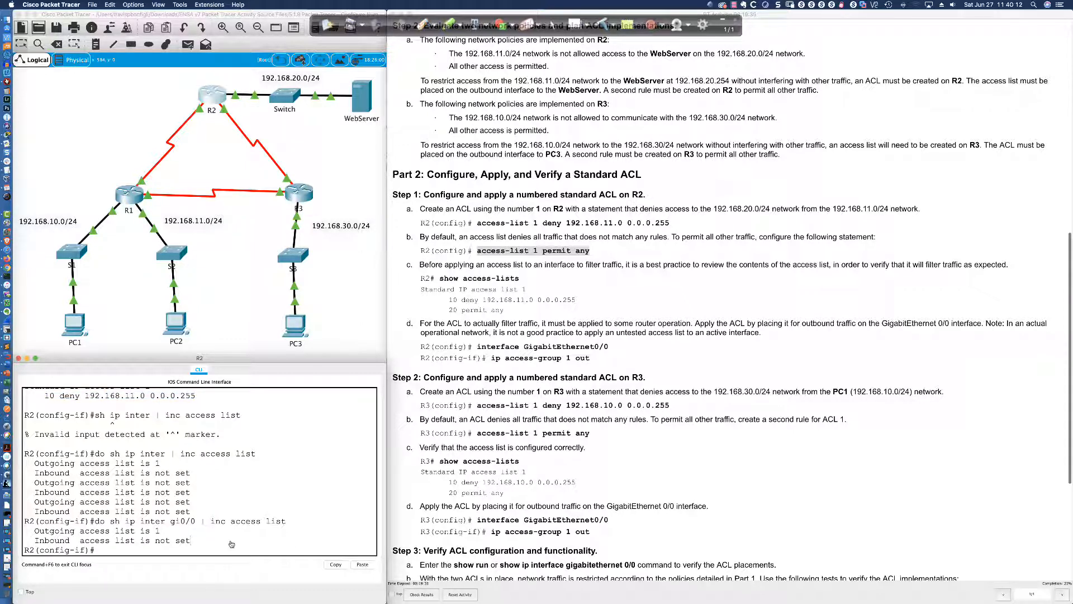
Step: Ping the WebServer at 192.168.20.254 from PC2's command prompt
key(super+Tab)
click(174, 326)
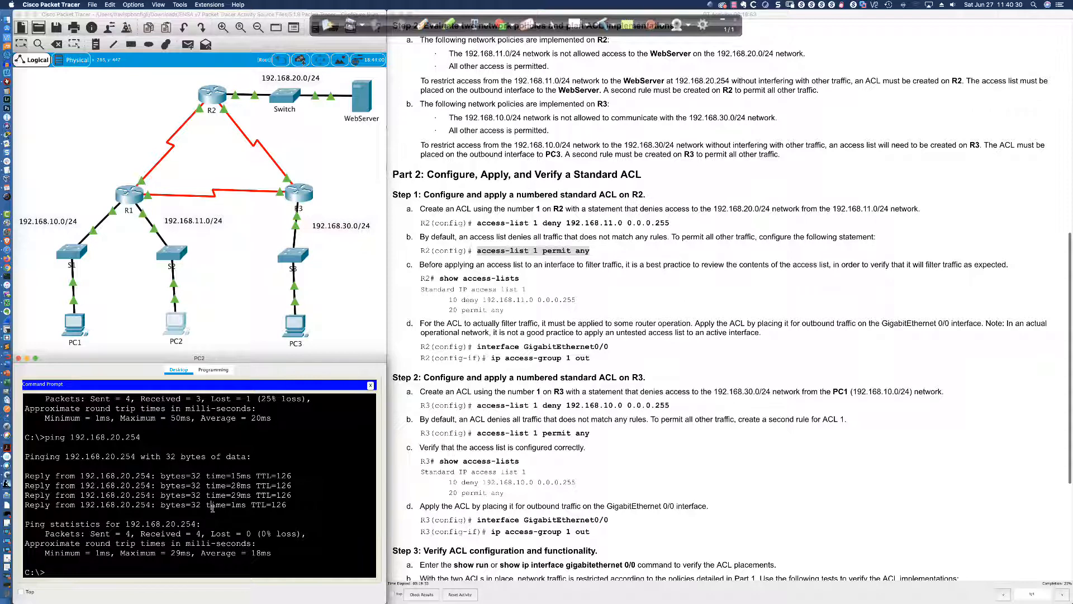
text(ping 192.168.20.254)
key(Return)
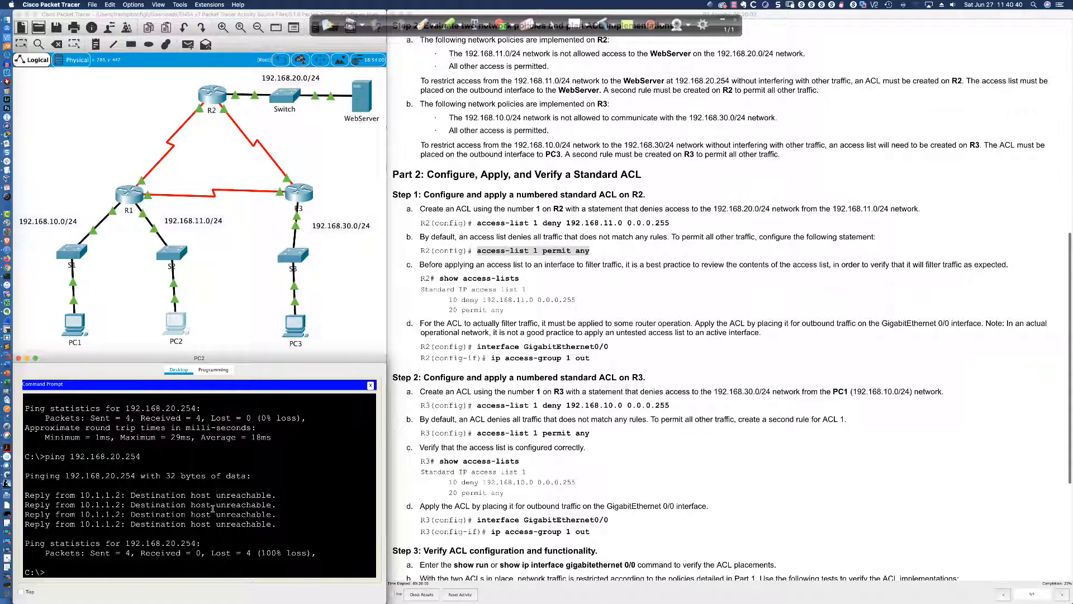
Step: Ping the WebServer at 192.168.20.254 from PC1's command prompt
click(79, 318)
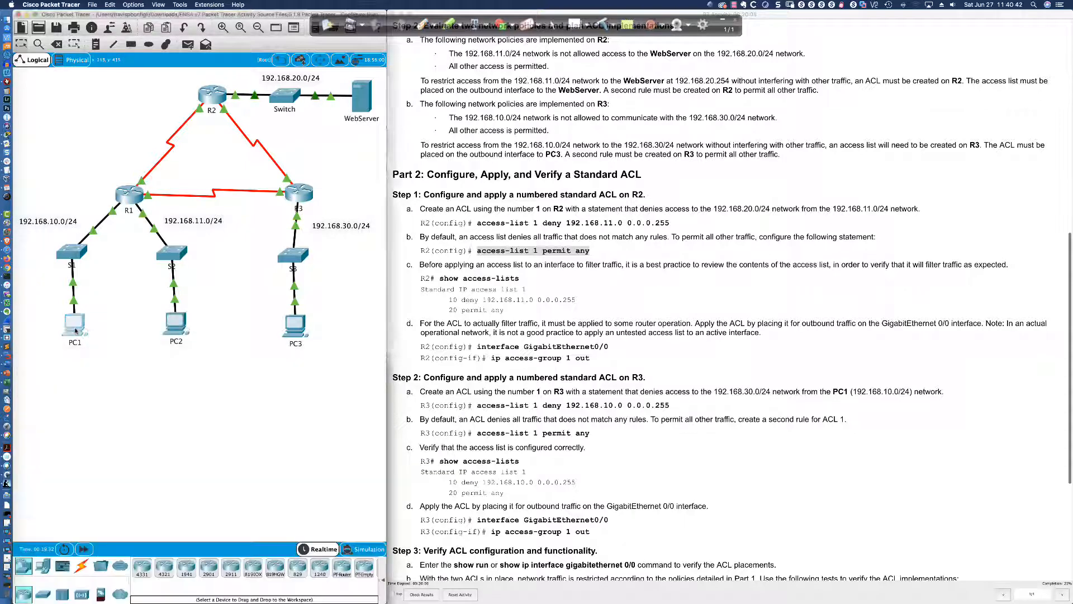
click(156, 477)
key(Up)
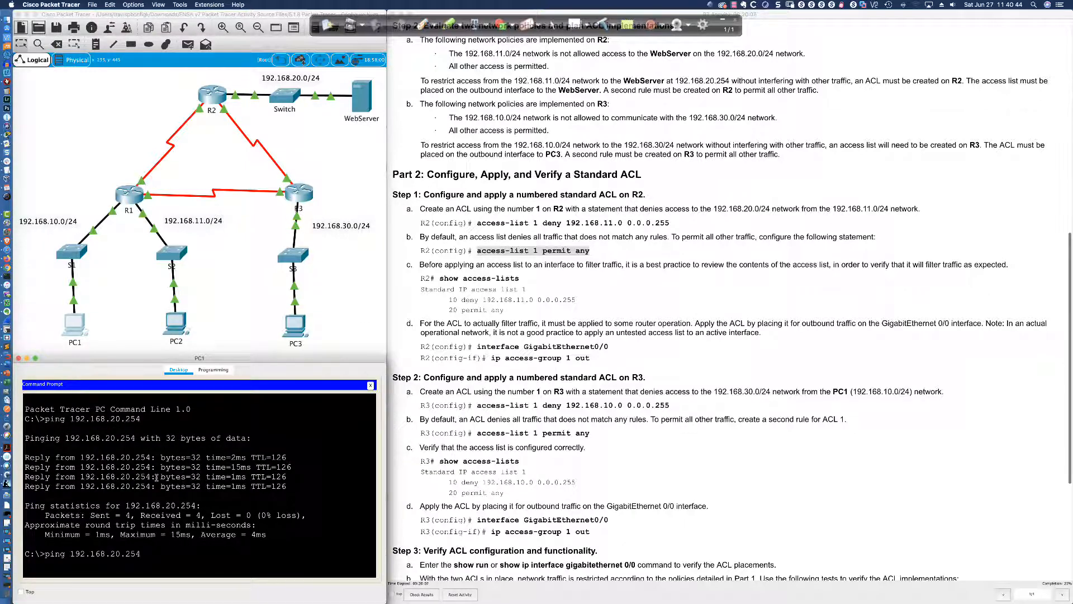
key(Return)
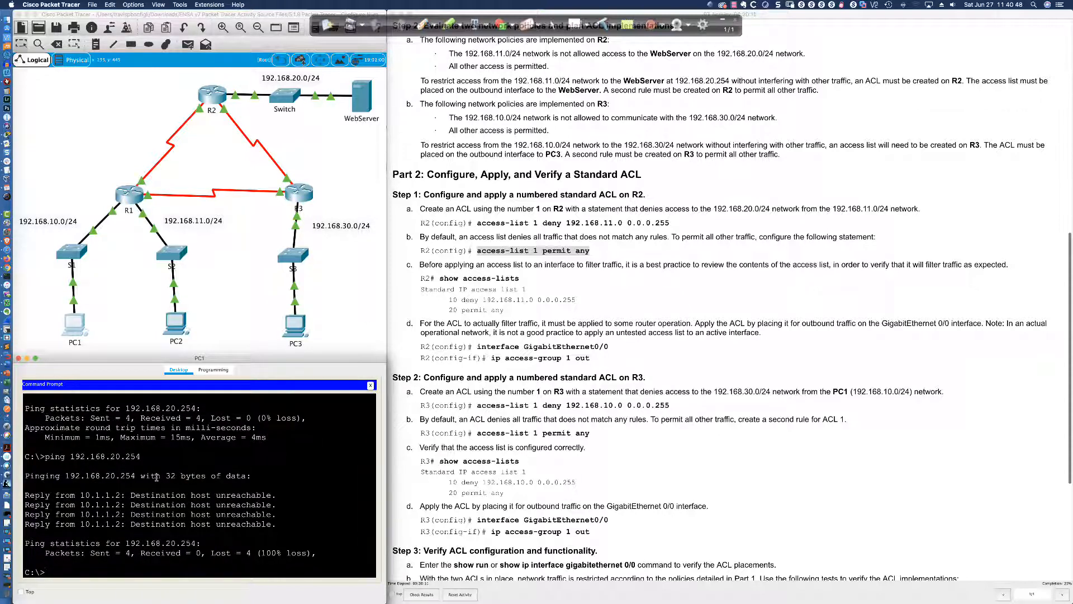
scroll(157, 477, up, 1)
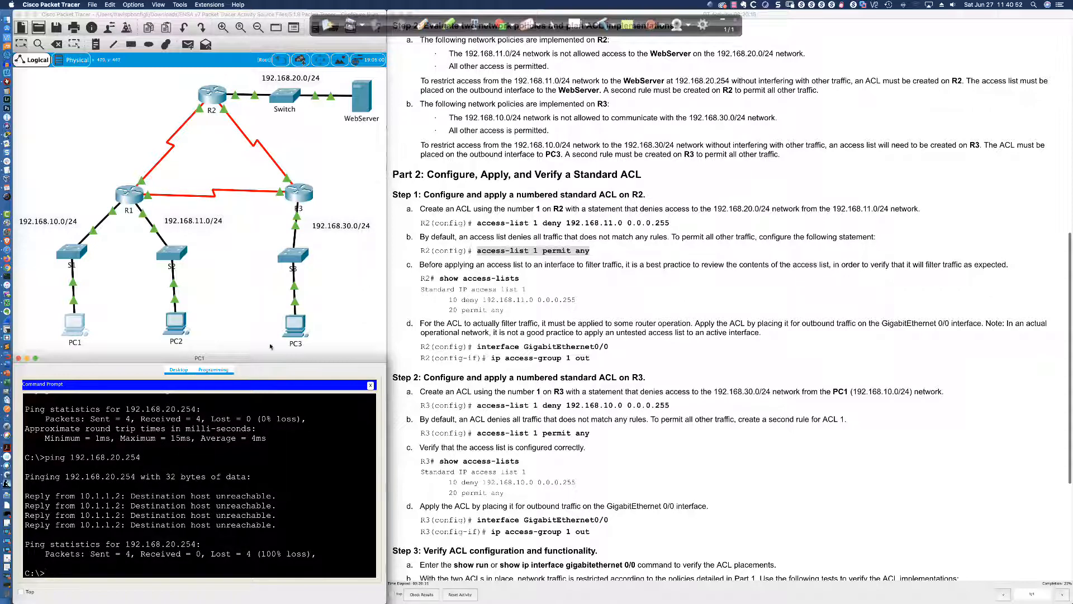
Step: Place PC3's window below the topology, widen it, and ping 192.168.20.254 from its command prompt
click(296, 325)
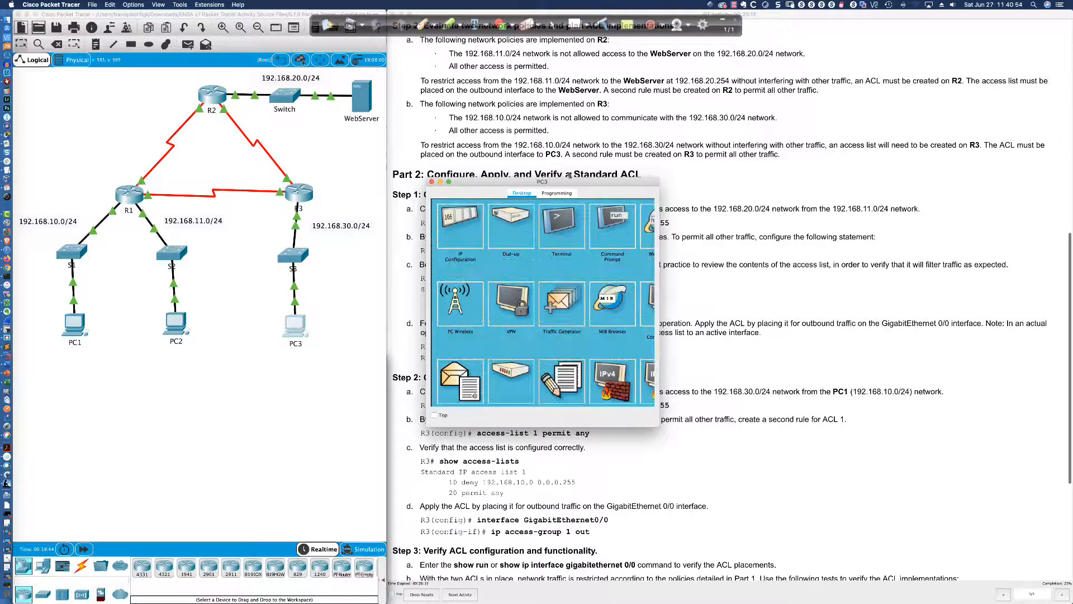
drag(573, 182, 158, 358)
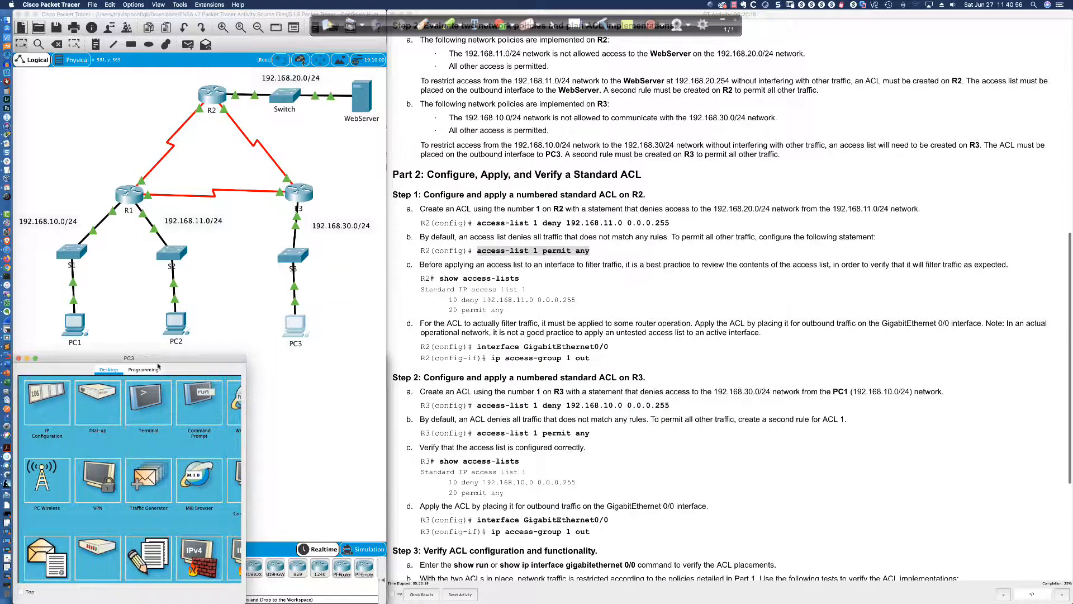
drag(246, 387, 385, 389)
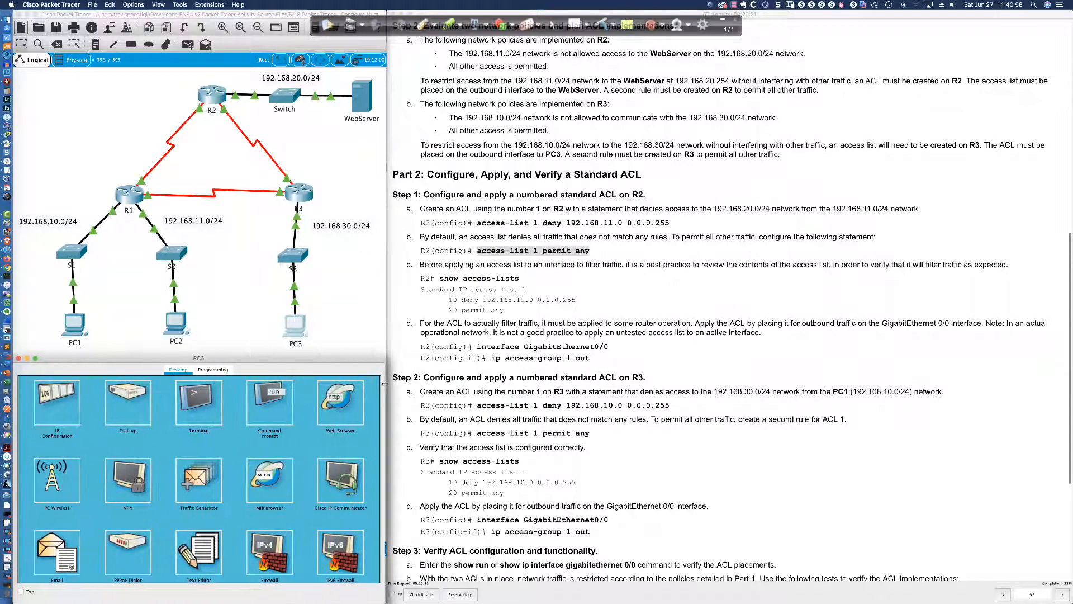
click(282, 393)
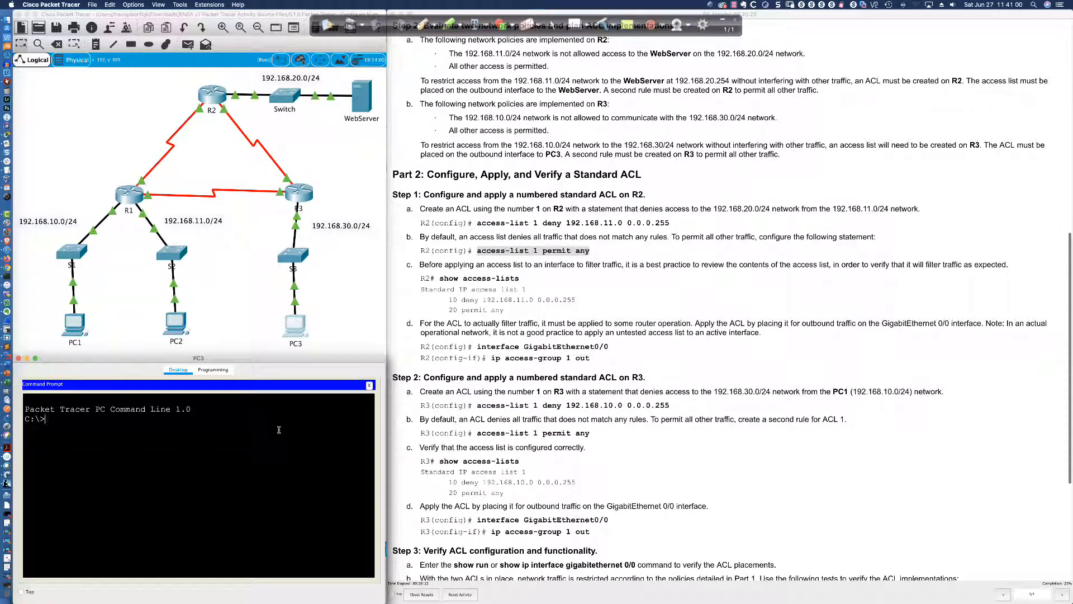
text(ping 192.168.20.254)
key(Return)
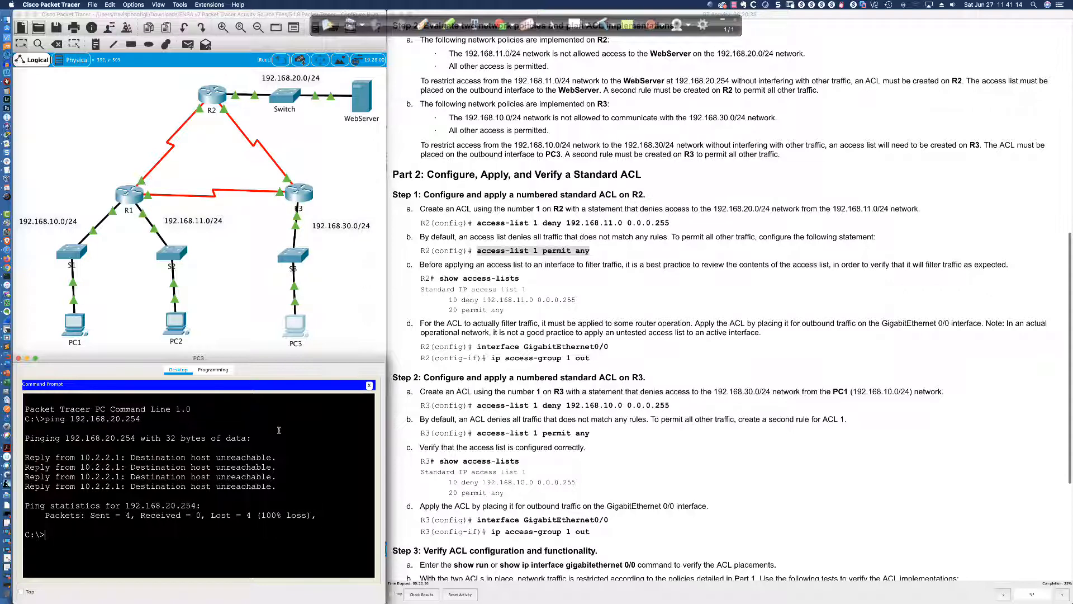
Step: Return to R2's CLI, exit interface configuration mode, and display the access lists with do sh access-list
click(212, 96)
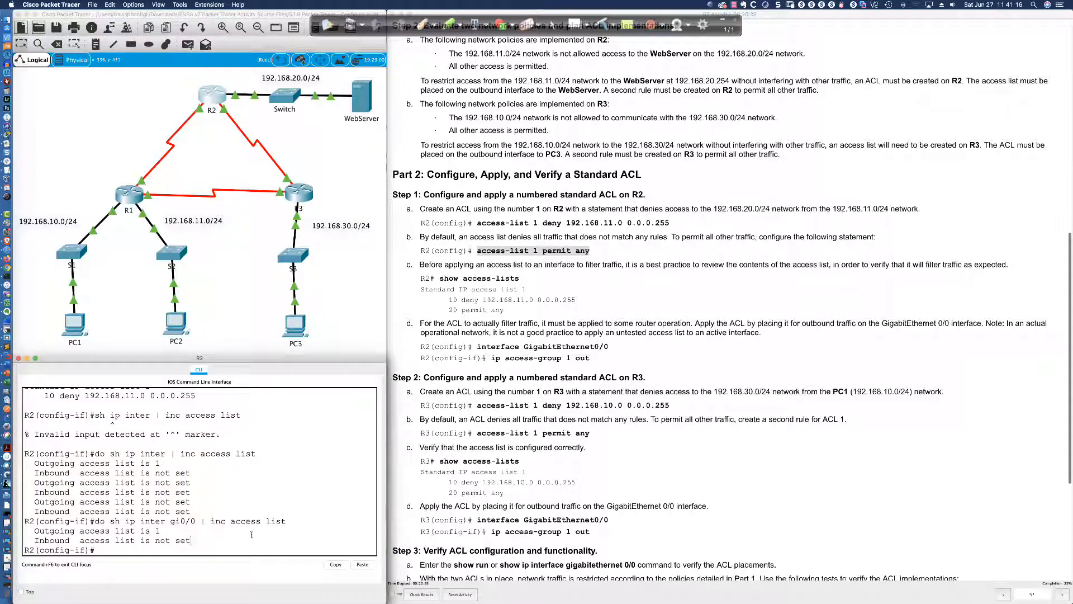
key(Return)
key(Return)
key(Return)
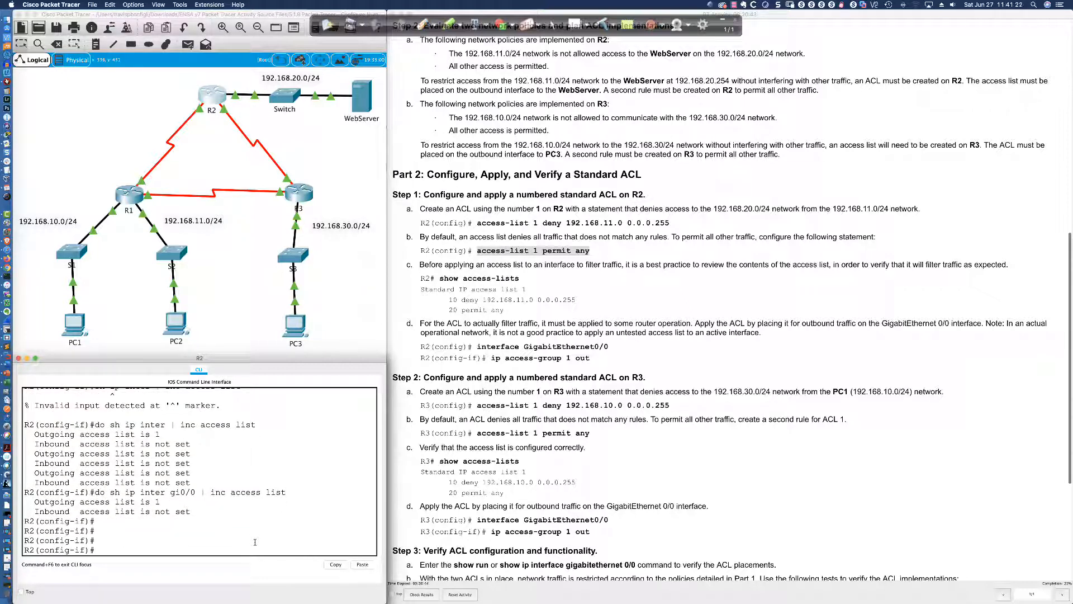
text(exit)
key(Return)
key(Return)
key(Return)
key(Return)
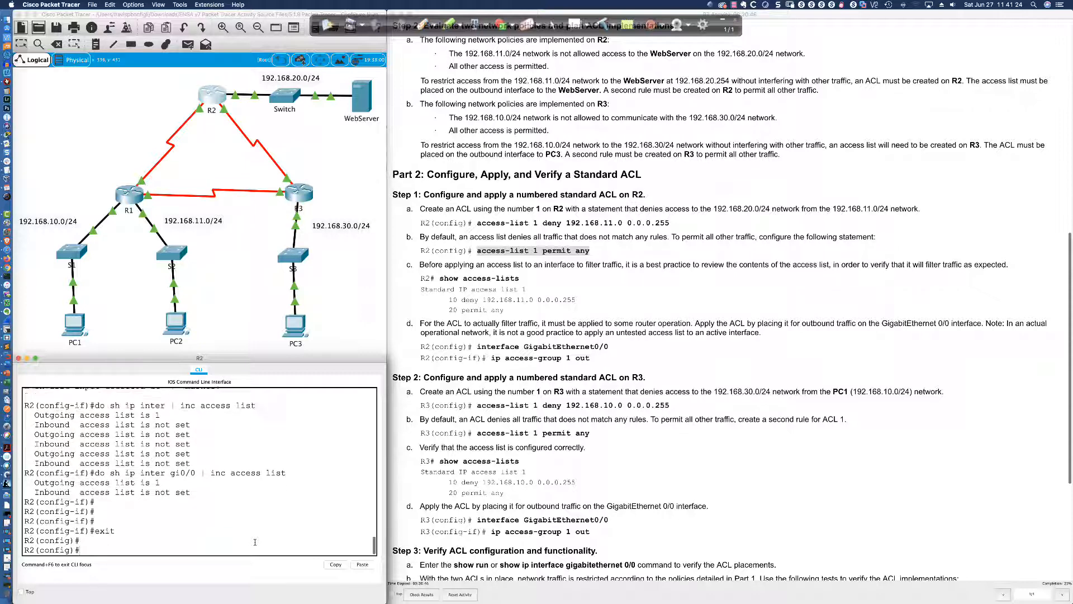
text(do sh)
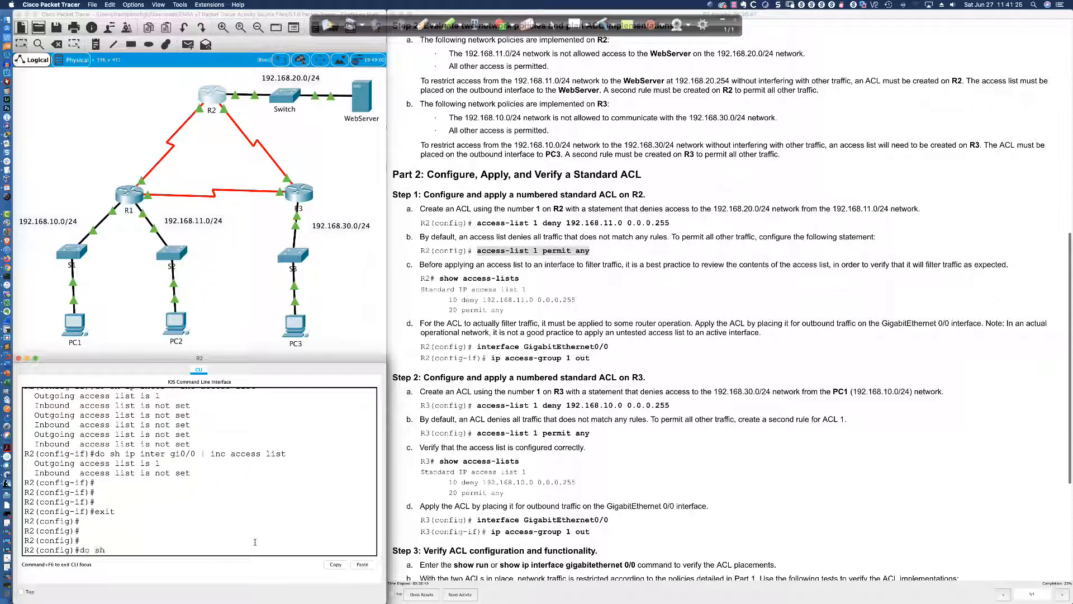
text( access-list)
key(Return)
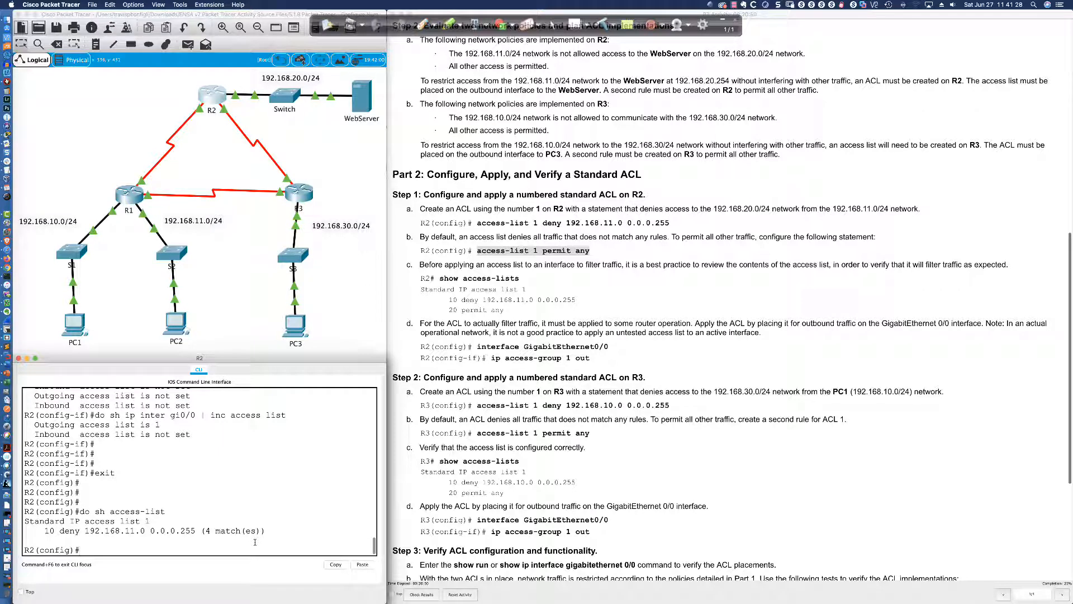
Step: Add access-list 1 permit any on R2 and redisplay the access lists
text(ace)
text(ess-list)
text( 1 permit any)
key(Return)
key(Up)
key(Up)
key(Return)
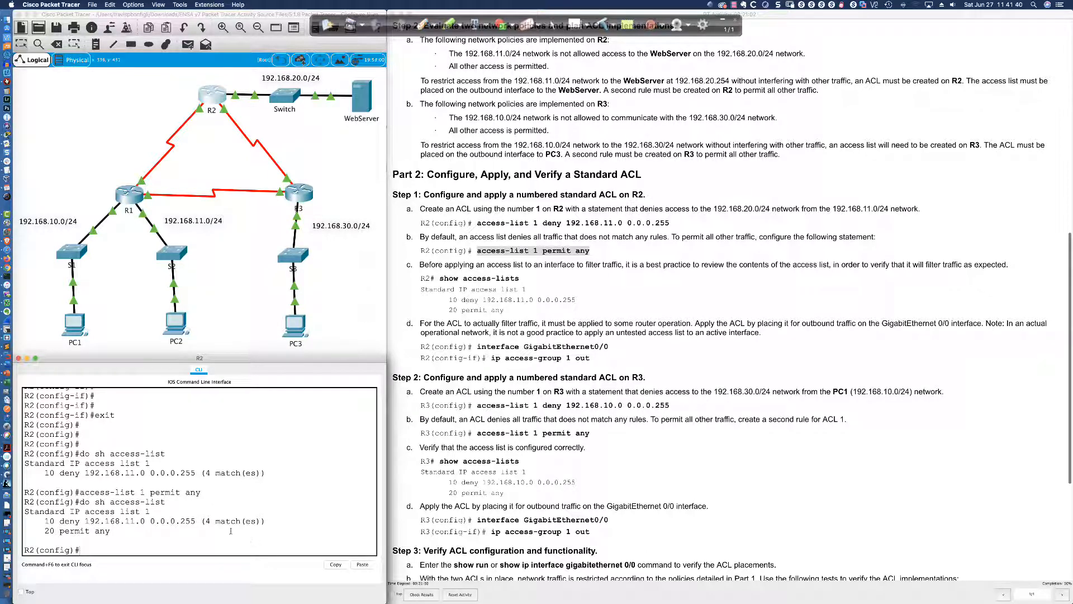
Step: Highlight the match counter and the full deny entry for 192.168.11.0 in R2's latest access-list output
drag(205, 521, 262, 521)
click(263, 521)
drag(61, 521, 269, 522)
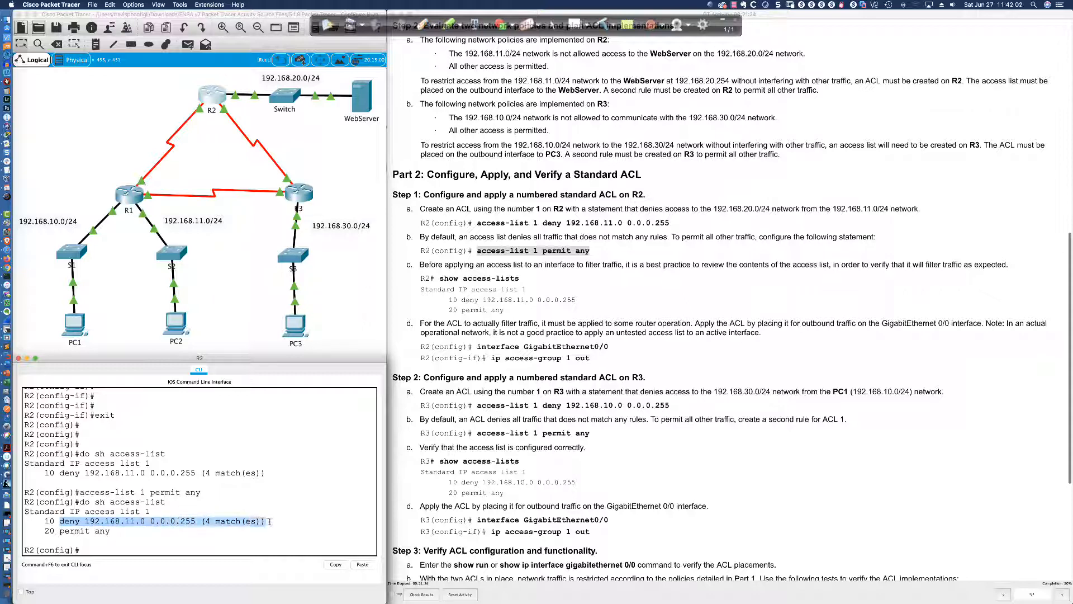
click(87, 531)
Step: Repeat the ping to 192.168.20.254 from PC1 with the permit any rule in place
click(68, 326)
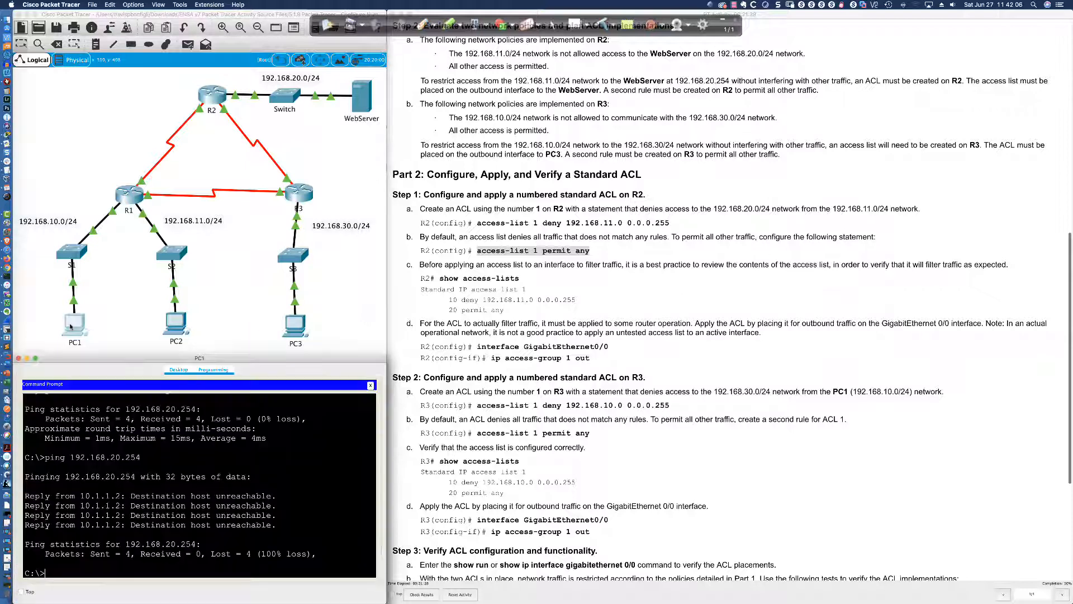
key(Up)
key(Return)
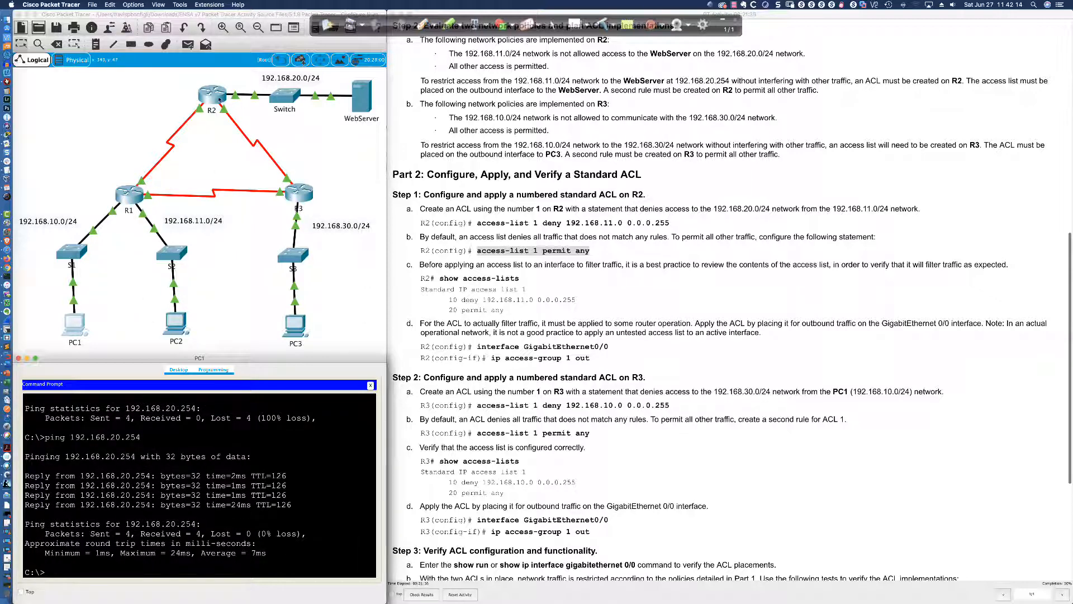
Step: Check R2's ACL match counters again with do sh access-list
click(215, 97)
text(do sh access-list)
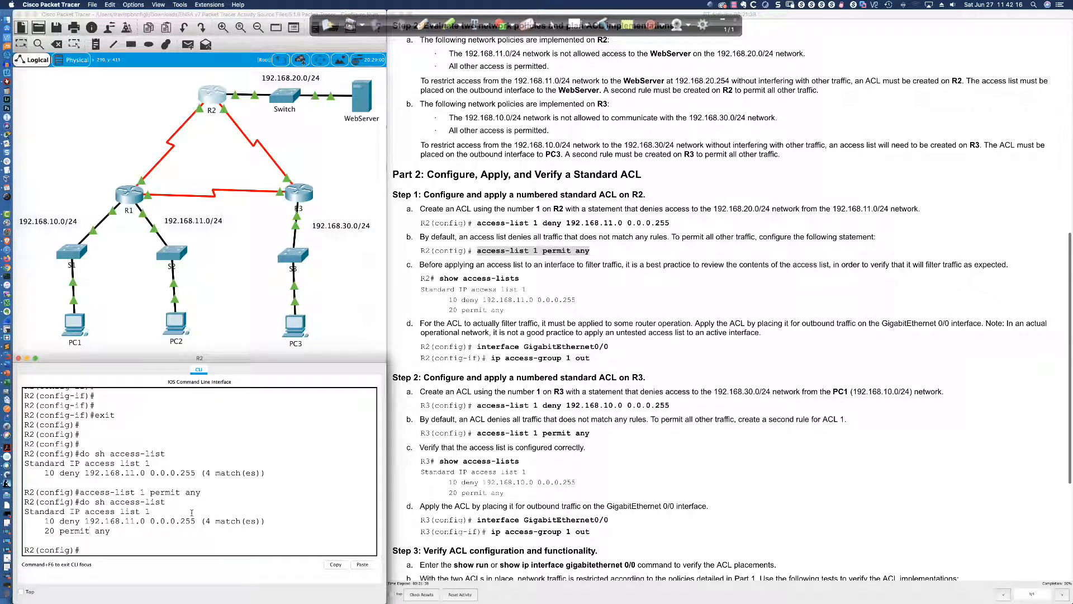
key(Return)
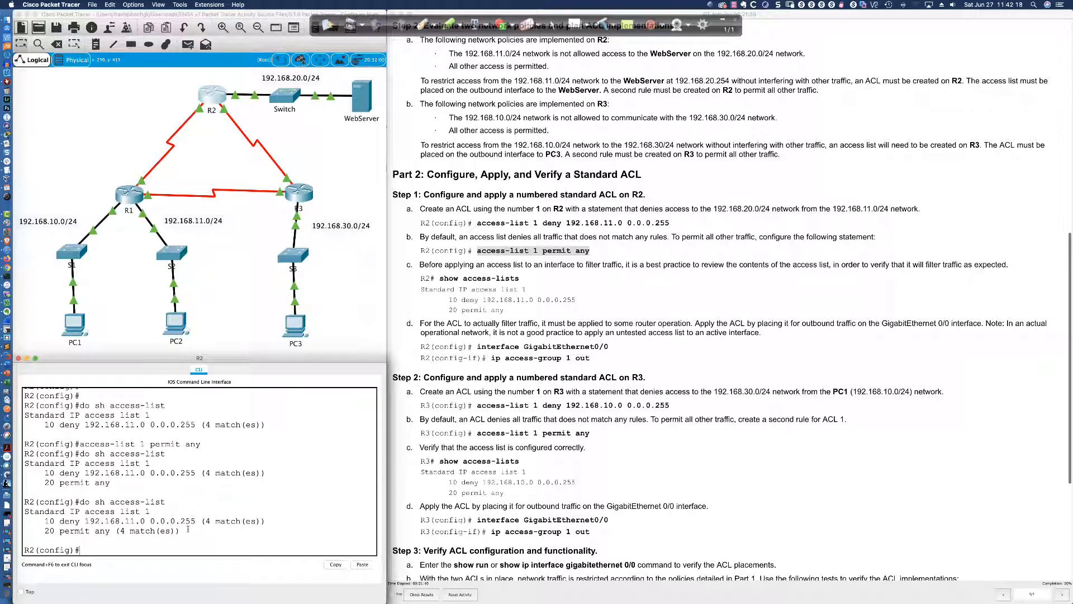
Step: Ping 192.168.20.254 from PC3, and redisplay R2's access lists to highlight the permit any match counter
drag(181, 530, 115, 530)
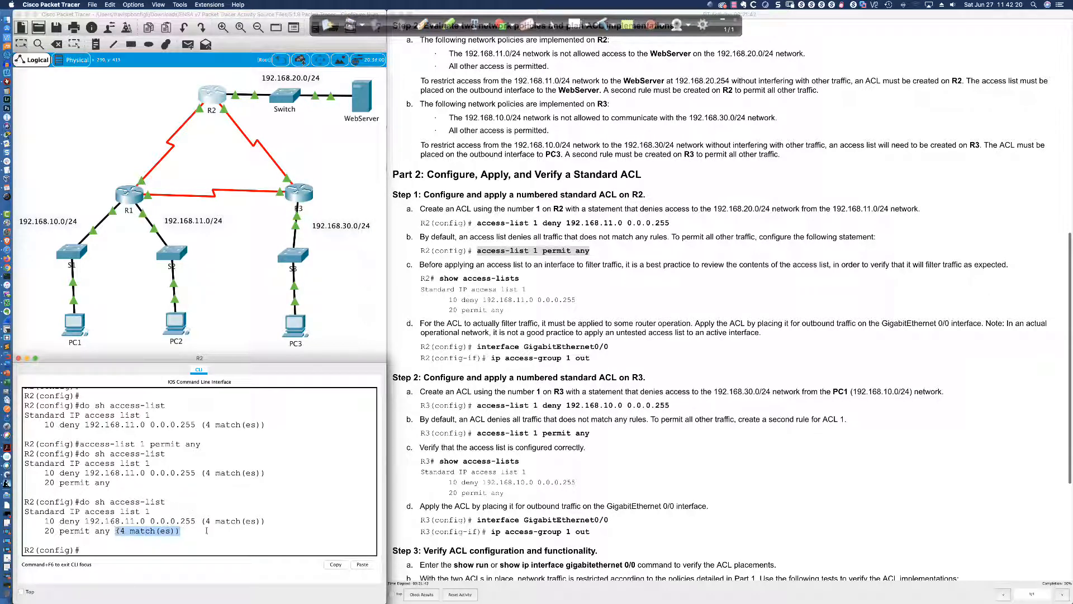
click(288, 338)
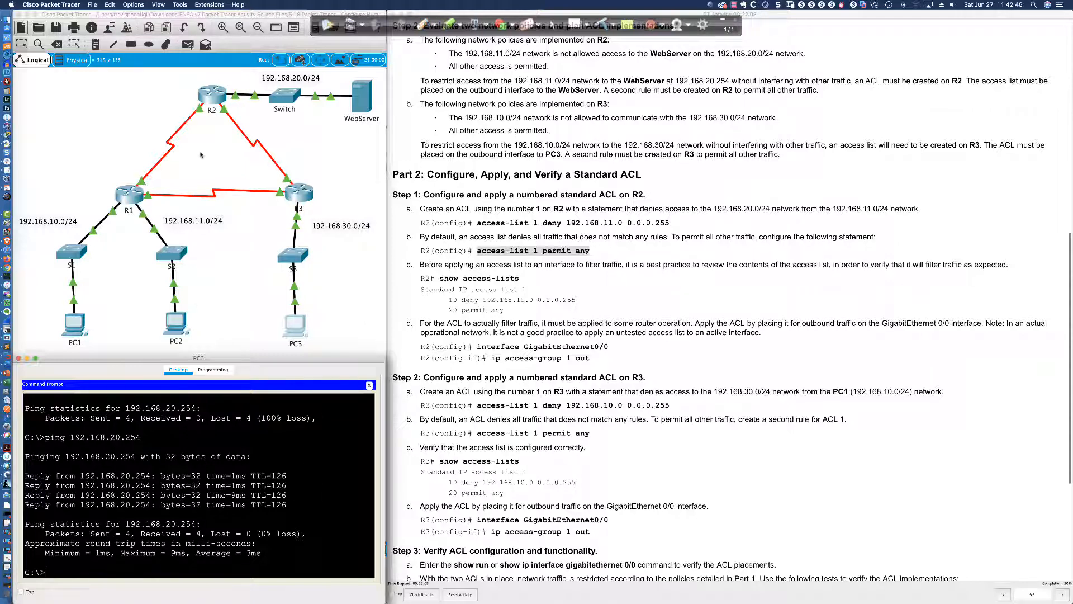
click(210, 101)
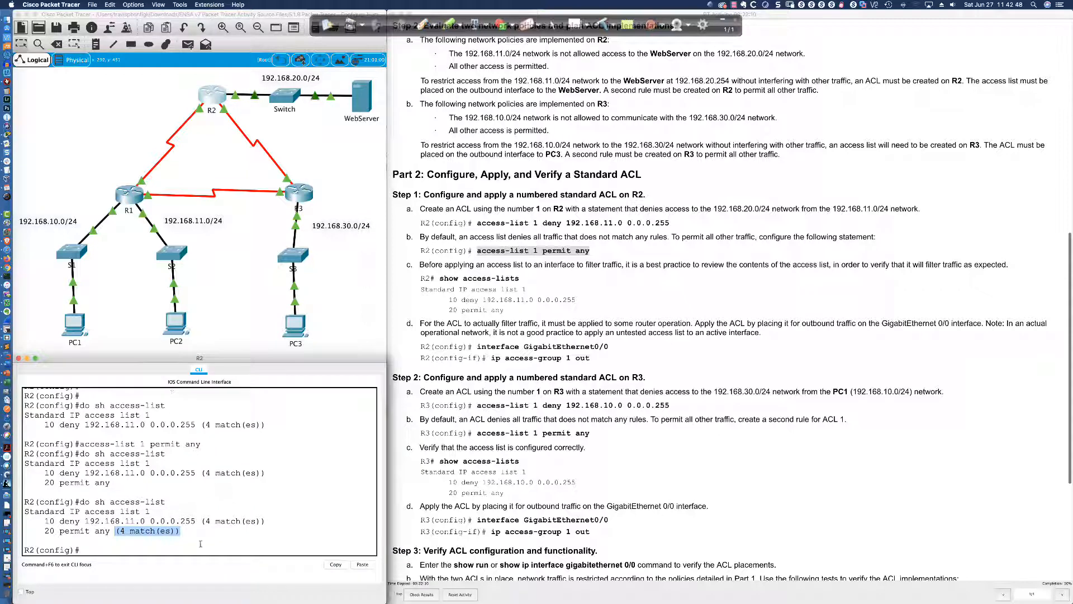
click(128, 530)
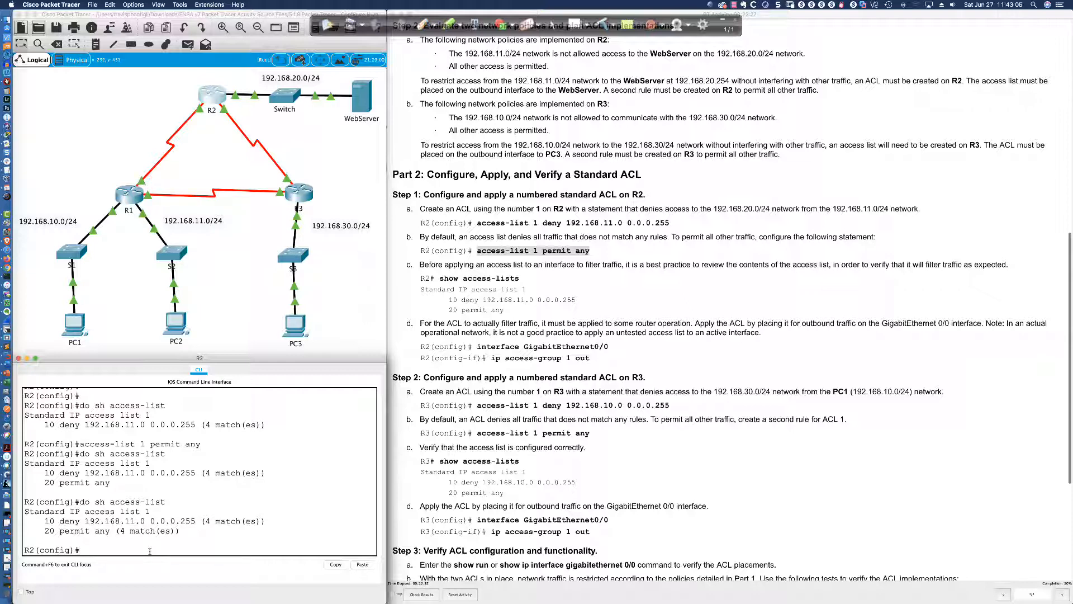
key(Up)
key(Return)
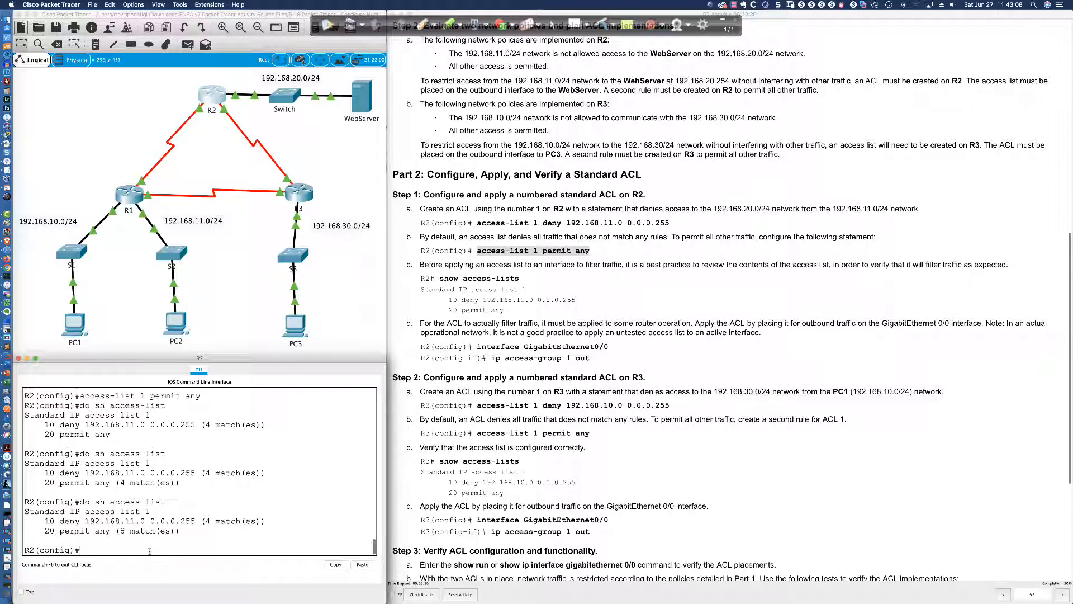
drag(180, 531, 59, 532)
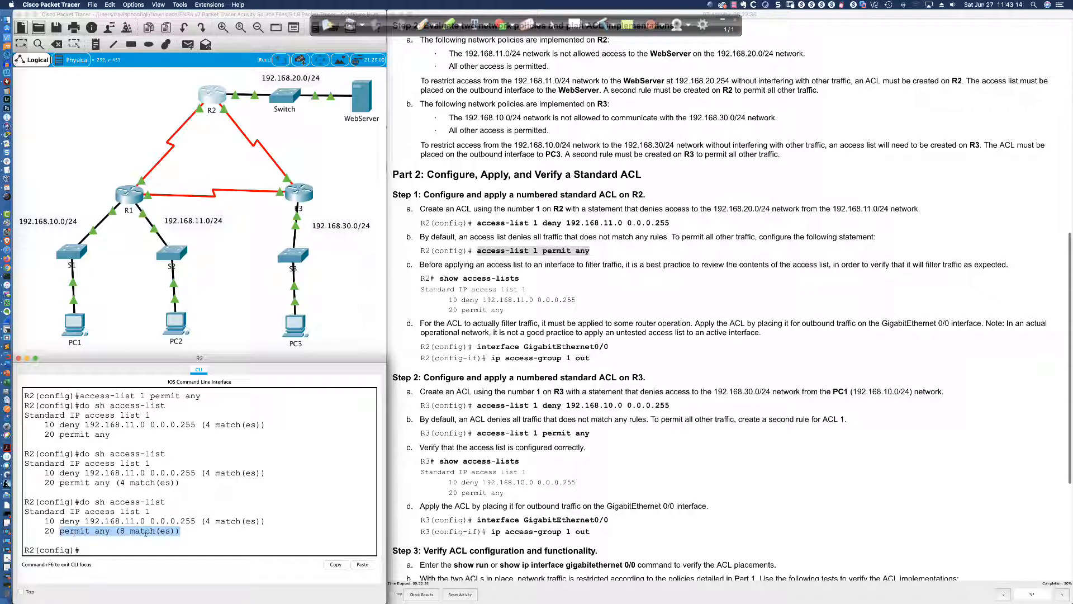
Step: Repeat the ping to 192.168.20.254 from PC2, and redisplay R2's access lists to highlight the deny entry's match counter
click(173, 327)
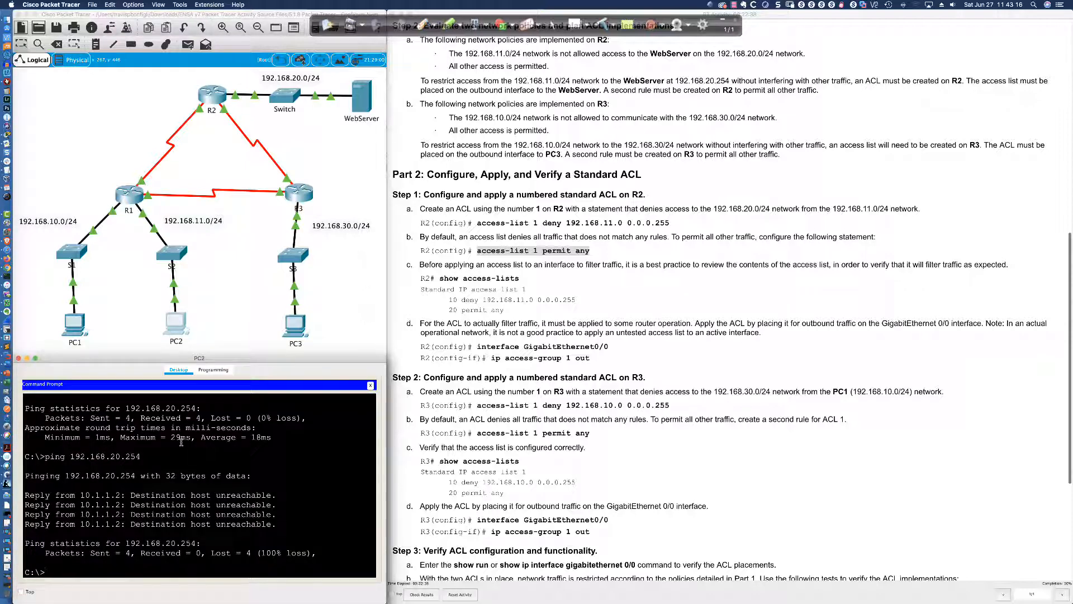
key(Up)
key(Return)
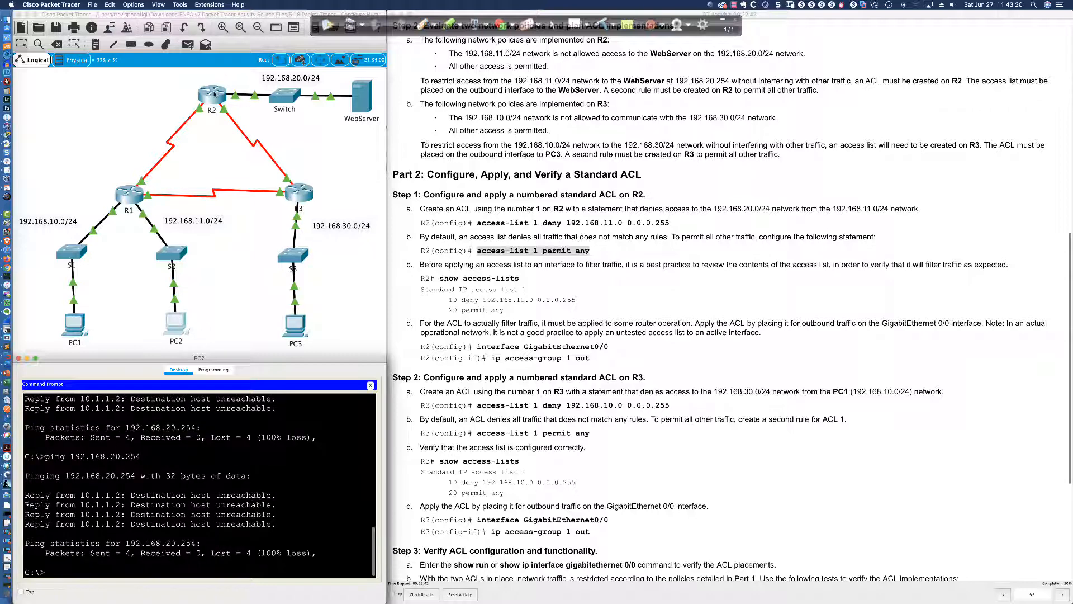
click(214, 95)
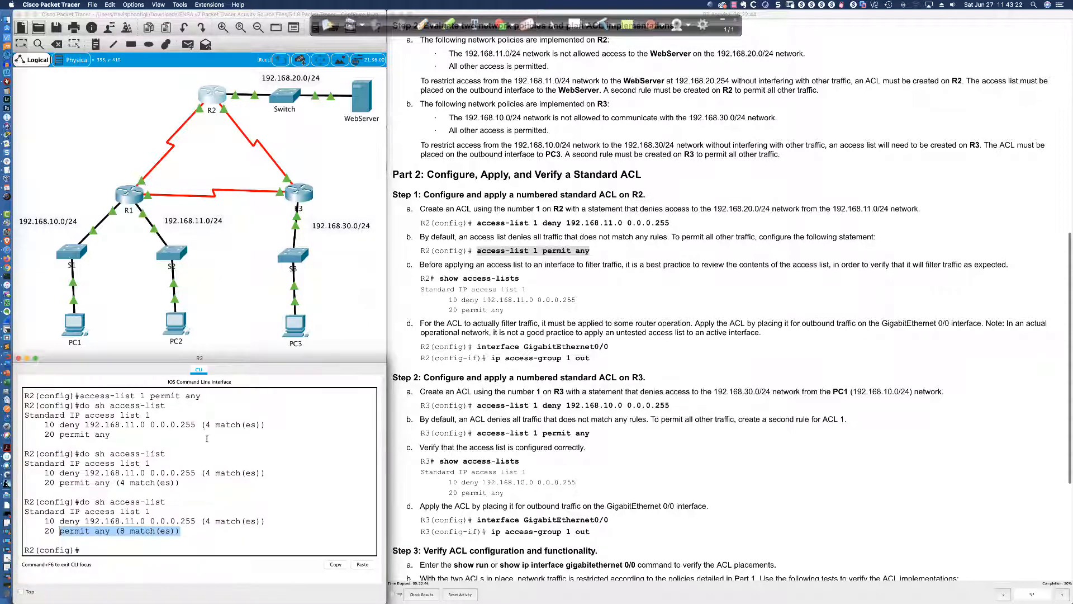
click(260, 533)
key(Up)
key(Return)
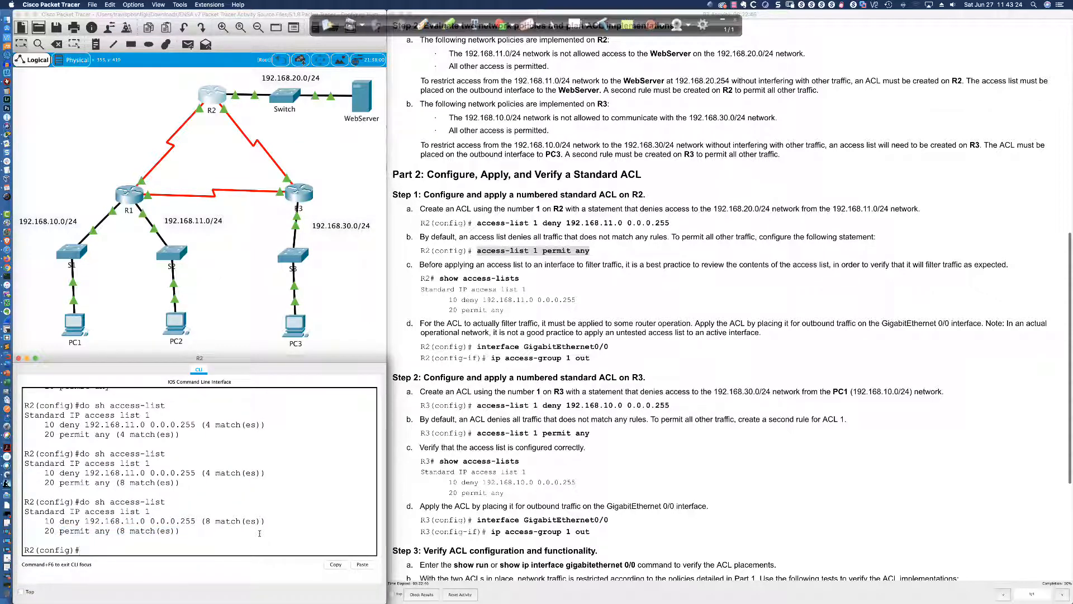
drag(265, 520, 201, 521)
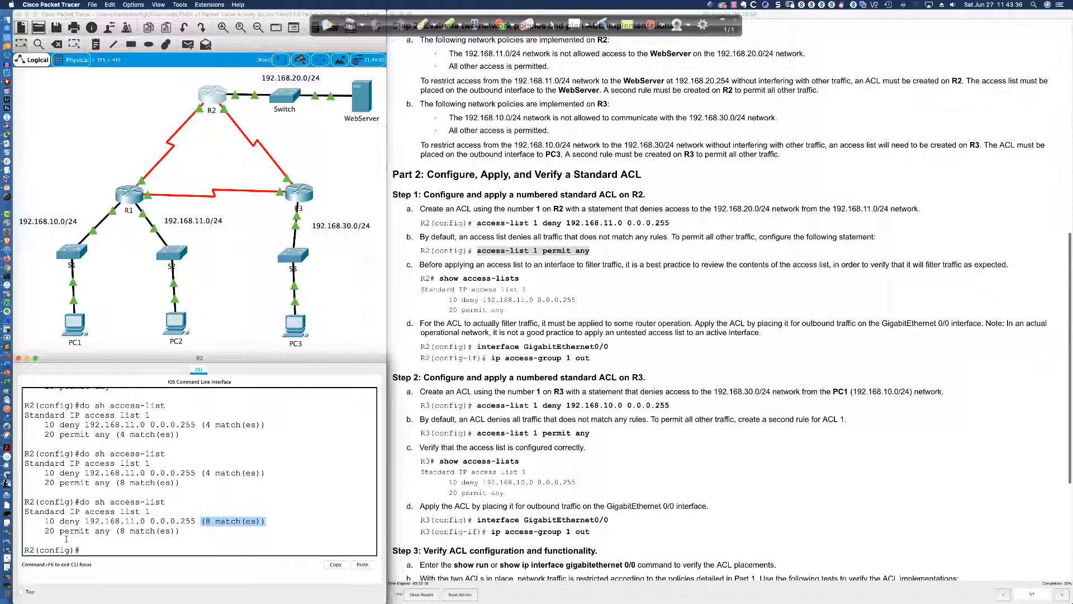
Step: Annotate R2's latest access-list output with arrows at each entry and a handwritten "30 deny any" below the permit any line
click(423, 24)
drag(43, 539, 112, 548)
mouse_move(28, 541)
mouse_down()
mouse_move(38, 541)
mouse_move(34, 523)
mouse_move(36, 534)
mouse_up()
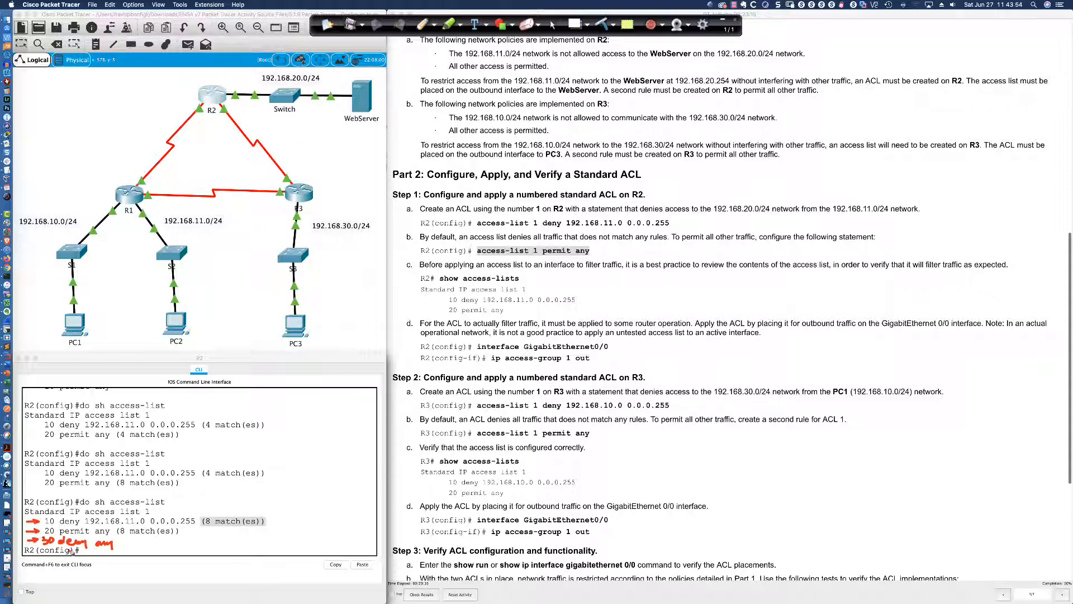
mouse_move(163, 543)
mouse_down()
mouse_move(117, 543)
mouse_move(126, 547)
mouse_up()
Step: Circle the 192.168.10.0/24 and 192.168.30.0/24 network labels in the topology, and clear all the drawn annotations
mouse_move(48, 207)
mouse_down()
mouse_move(88, 219)
mouse_move(47, 198)
mouse_up()
mouse_move(362, 211)
mouse_down()
mouse_move(347, 243)
mouse_move(337, 198)
mouse_up()
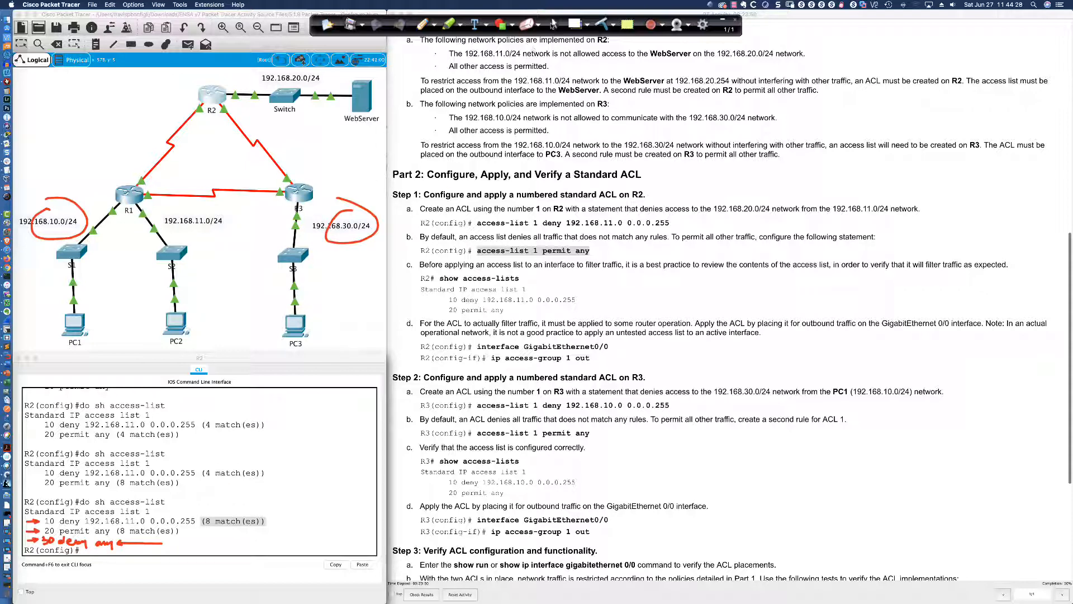
click(553, 24)
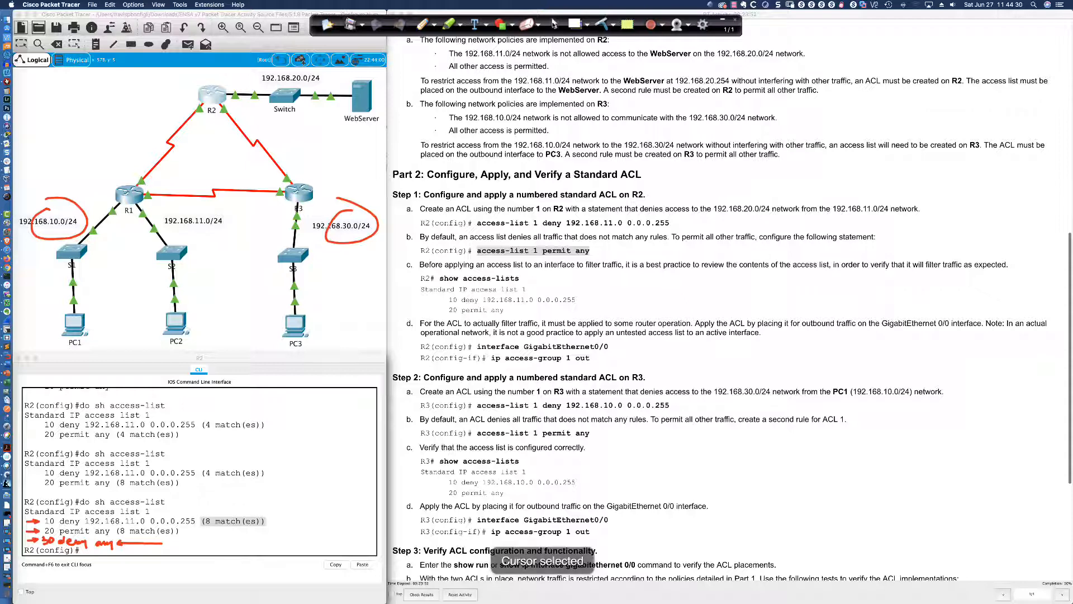
click(602, 24)
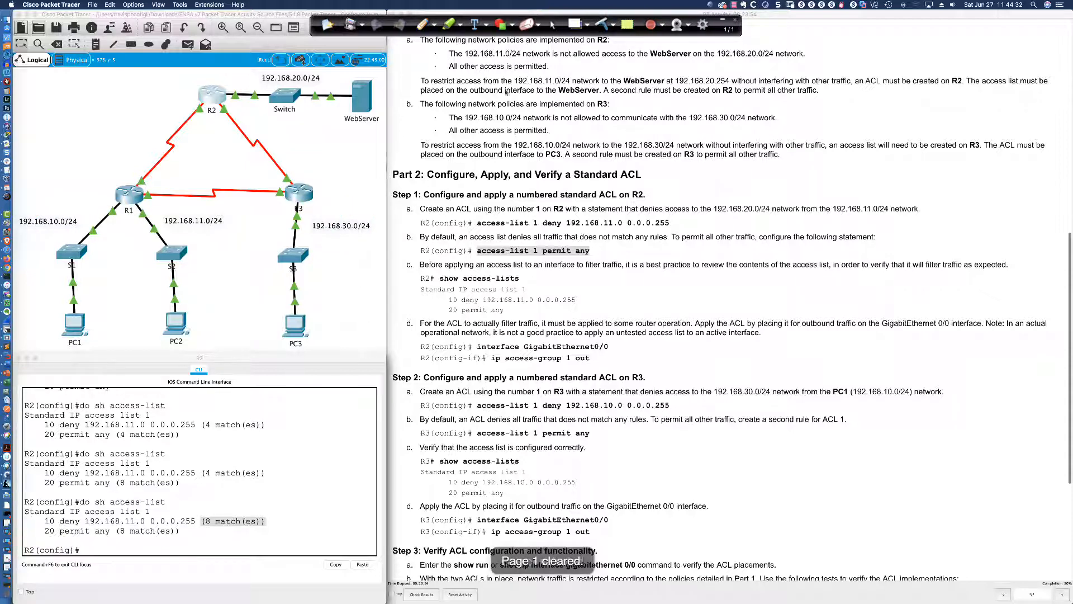
Step: Highlight the deny 192.168.11.0 and permit any entries in R2's latest access-list output
click(109, 546)
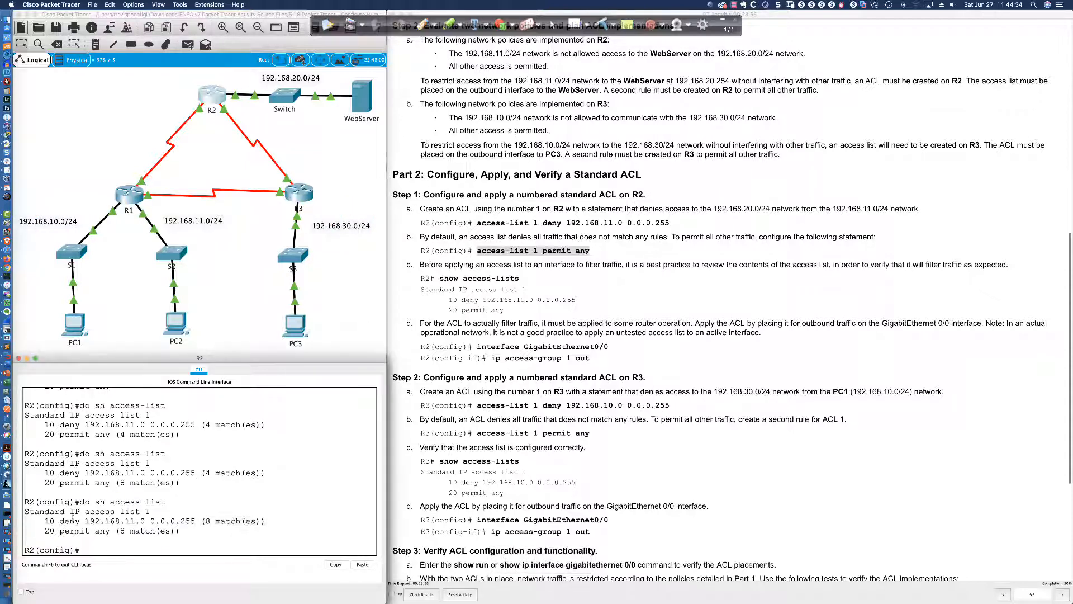
drag(60, 521, 265, 522)
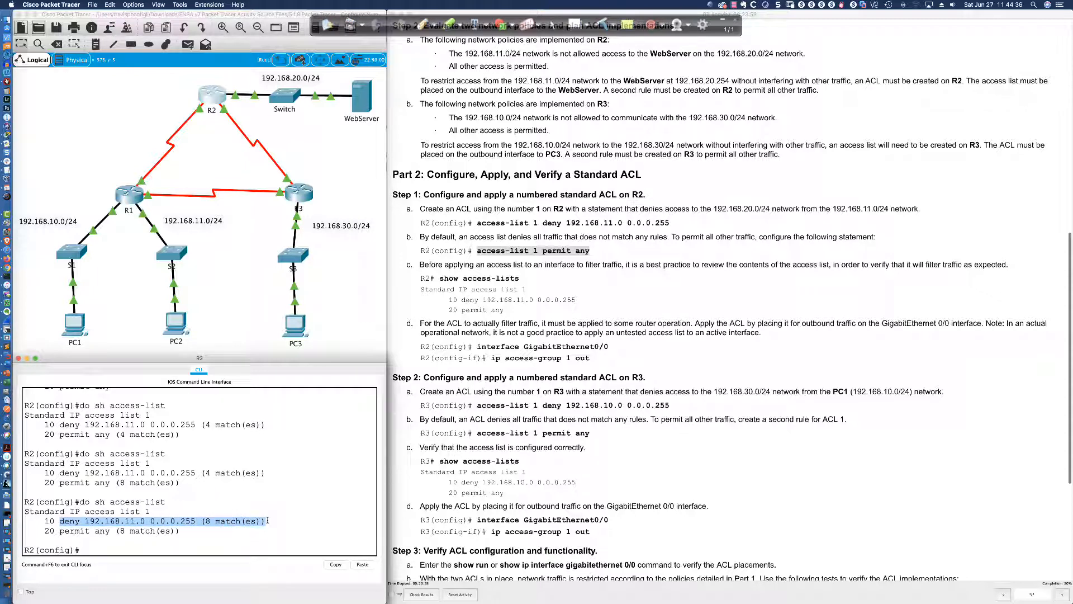
drag(181, 530, 45, 532)
click(268, 541)
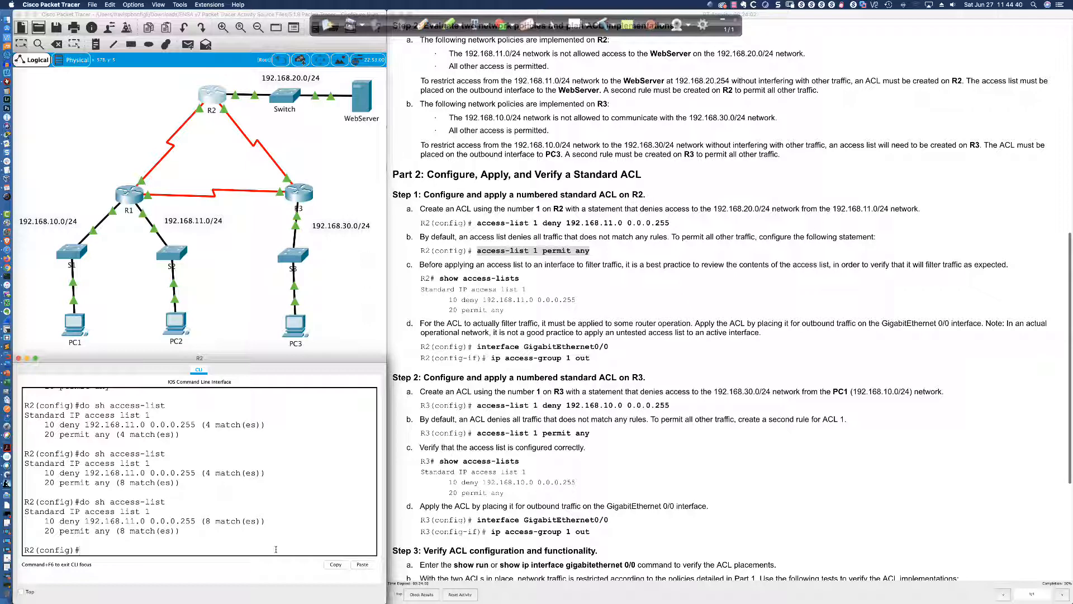
Step: Create access-list 2 on R2 with permit entries for 192.168.10.0 0.0.0.255 and 192.168.30.0 0.0.0.255
text(access-list 2)
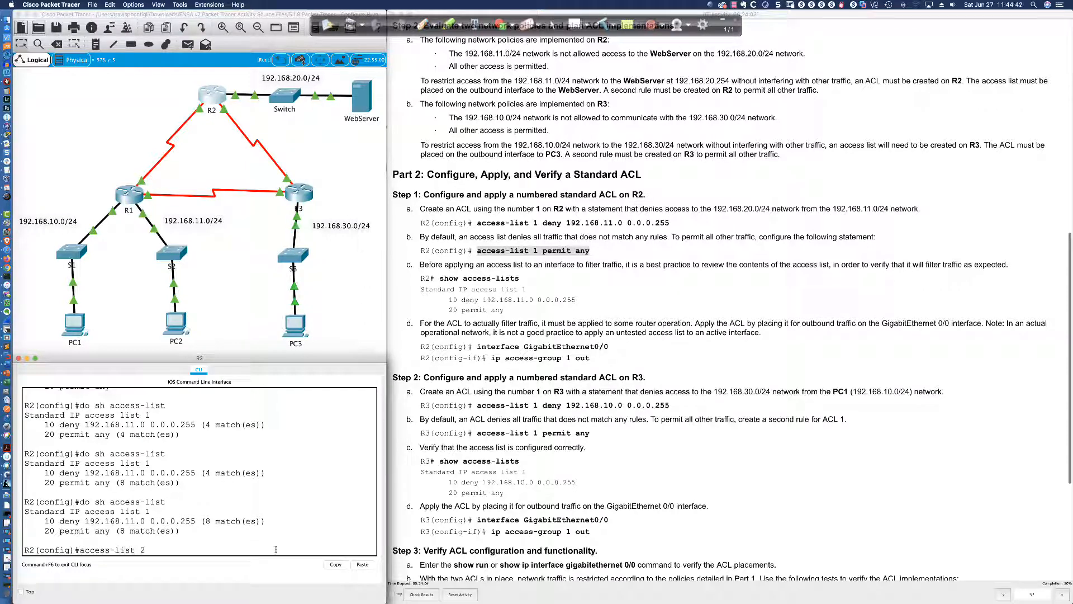
text( permit 192.168.10.0 )
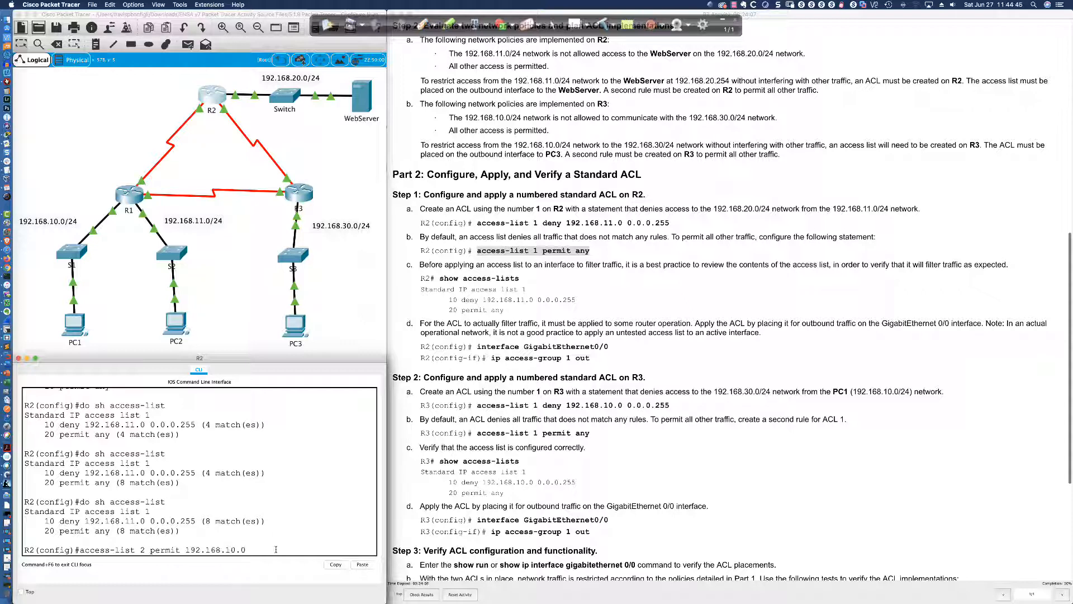
text(0.0.0.255)
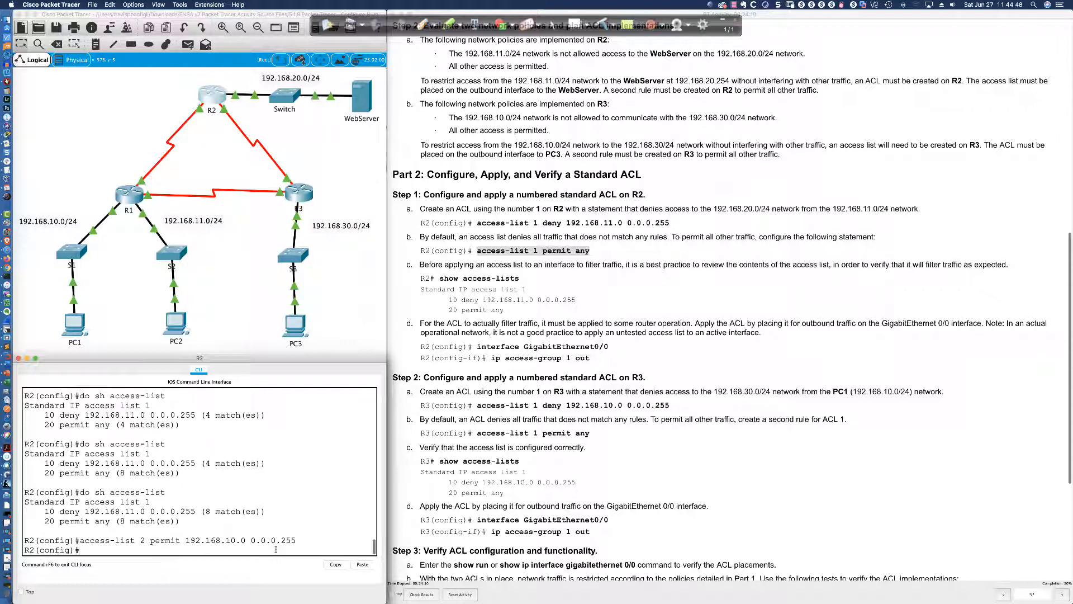
key(Return)
key(Up)
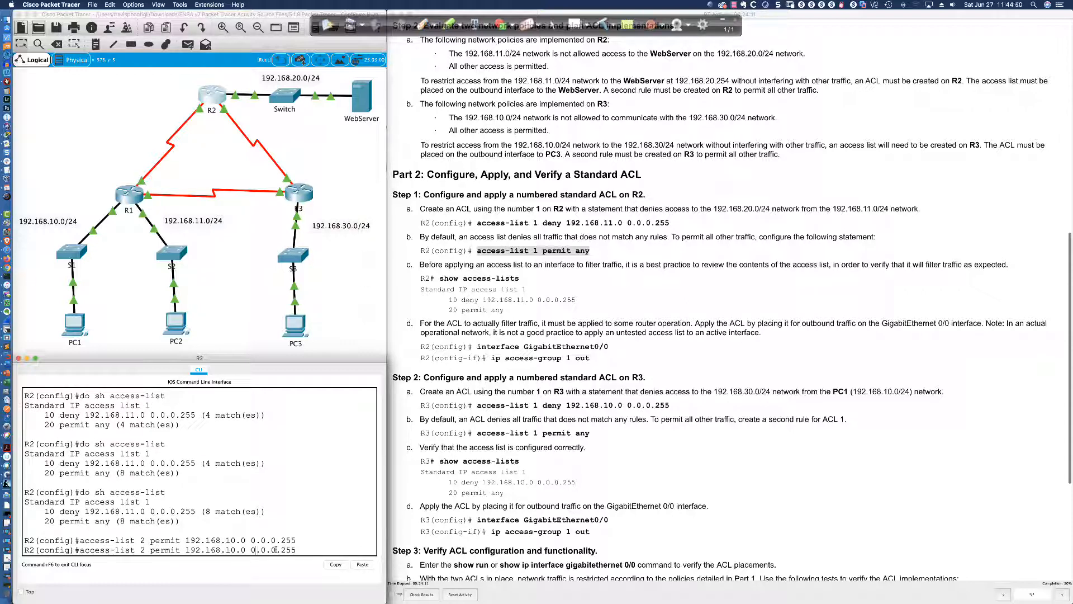
key(BackSpace)
text(3)
key(Return)
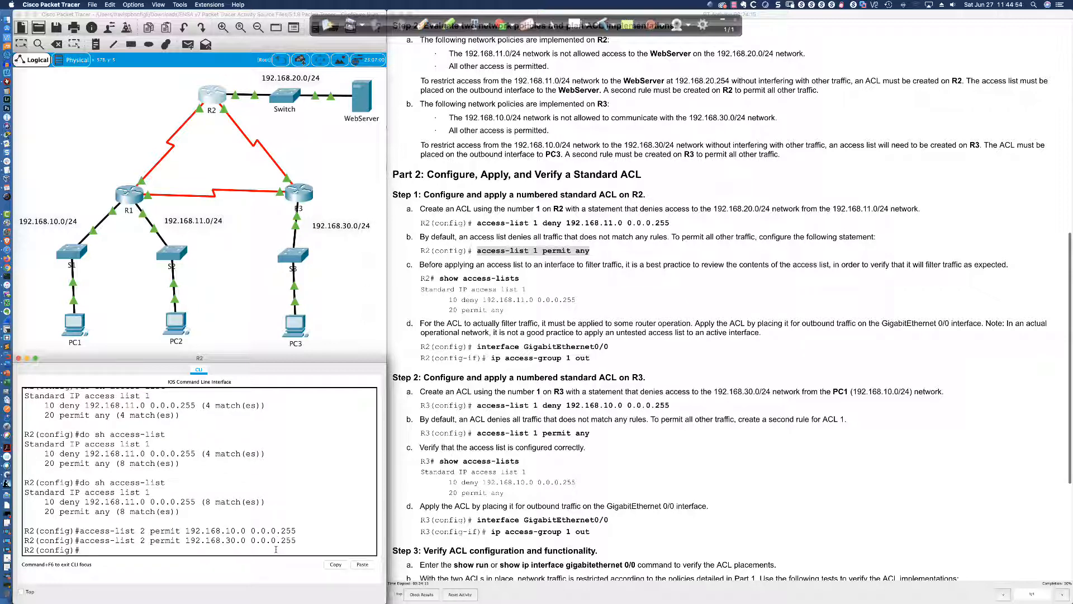
Step: Display only ACL 2 on R2 with do sh access-list 2
text(do sh access-list)
text( 2)
key(Return)
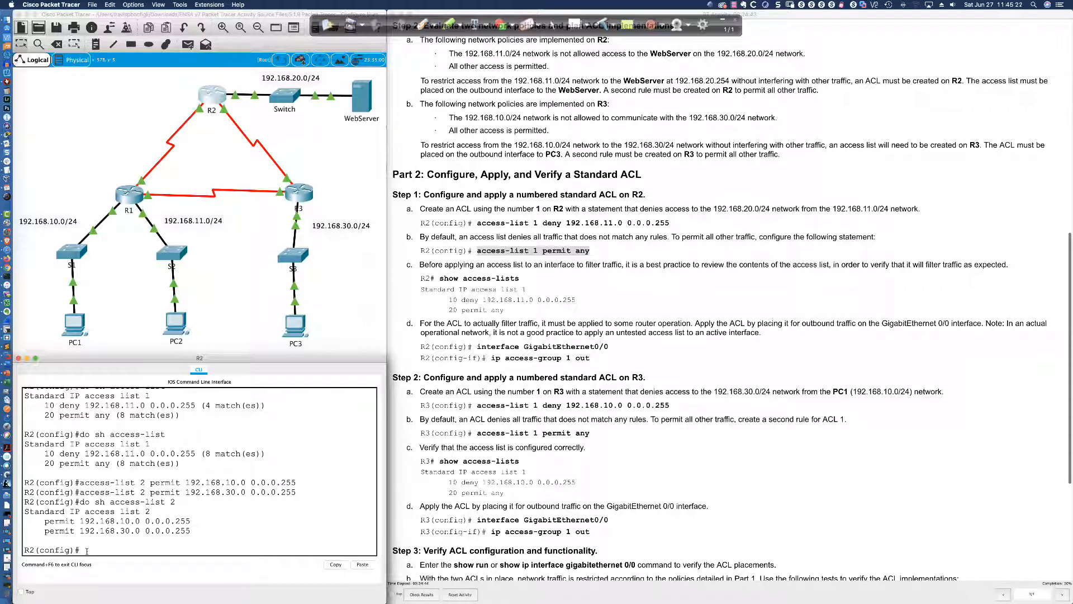
Step: Add an explicit access-list 2 deny any entry on R2
text(deny)
key(BackSpace)
key(BackSpace)
key(BackSpace)
key(BackSpace)
key(BackSpace)
text(access-list 2 deny any)
drag(25, 501, 189, 550)
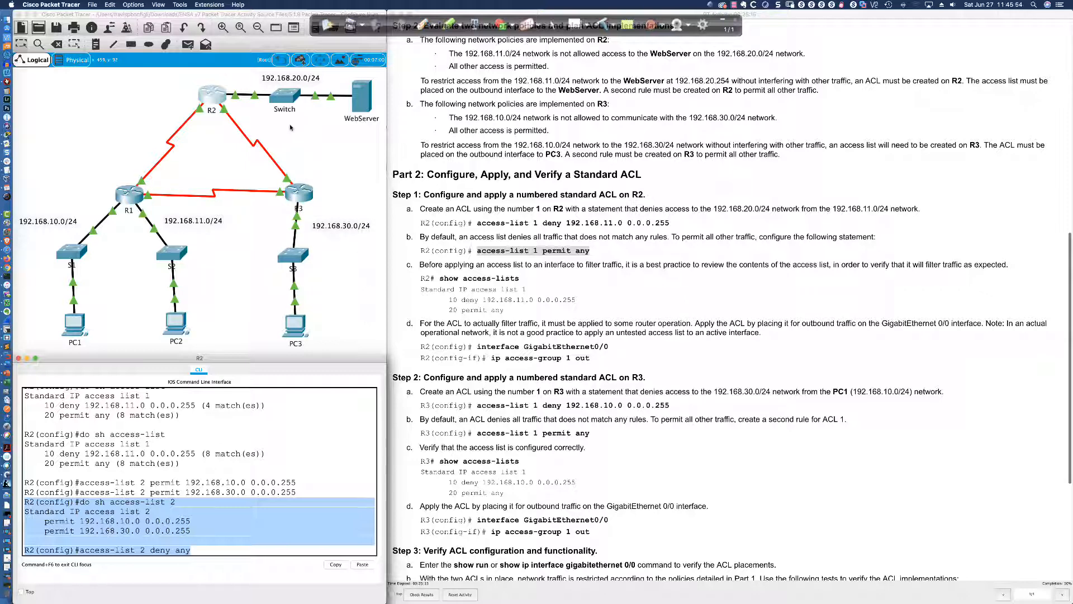
click(199, 552)
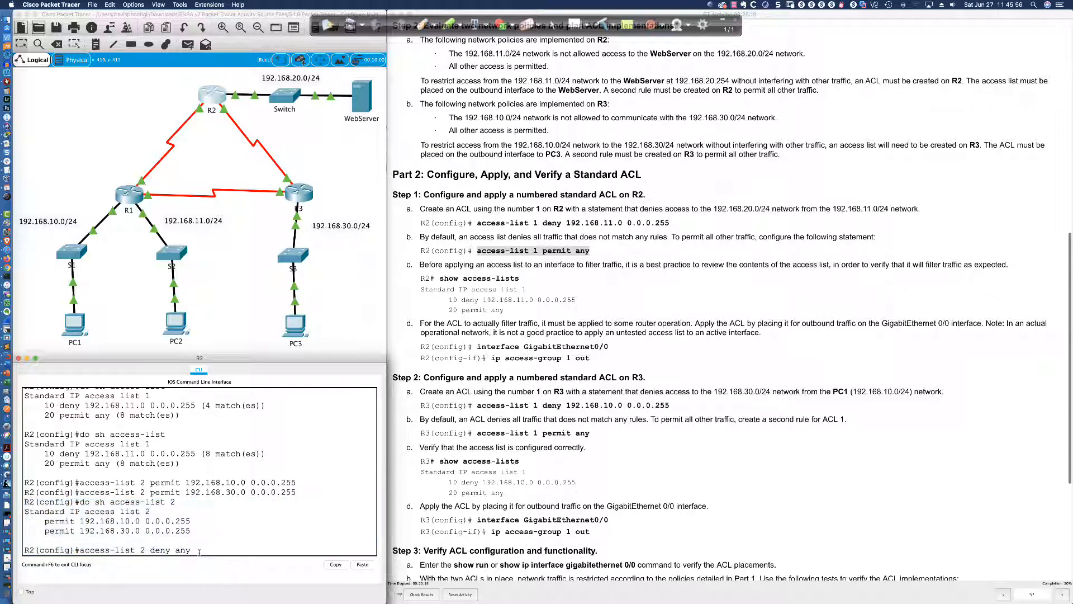
key(Return)
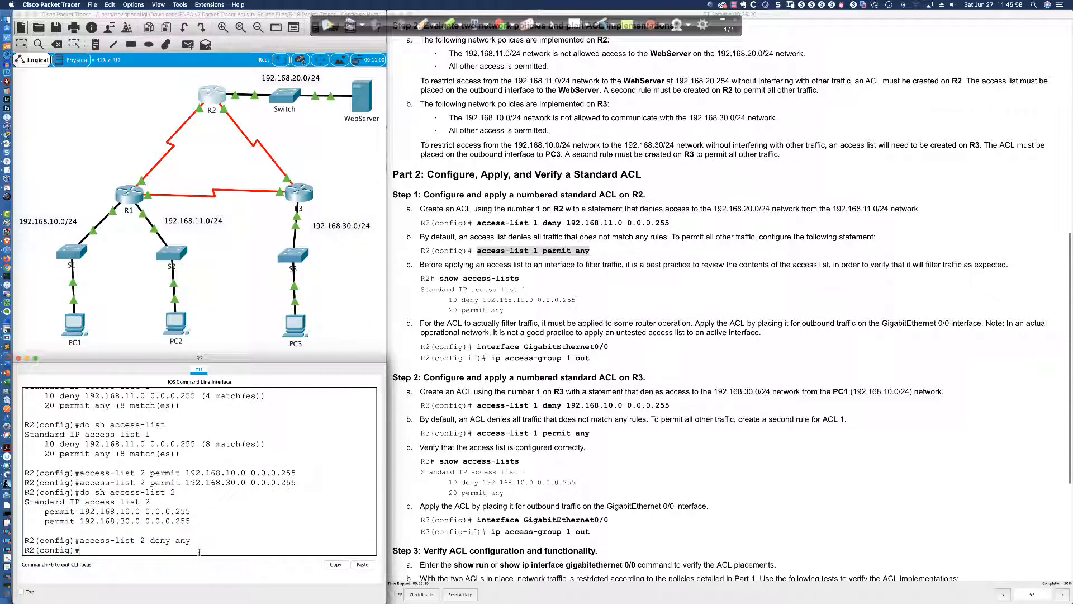
Step: Redisplay ACL 2 on R2 and highlight its explicit deny any entry
key(Up)
key(Up)
key(Return)
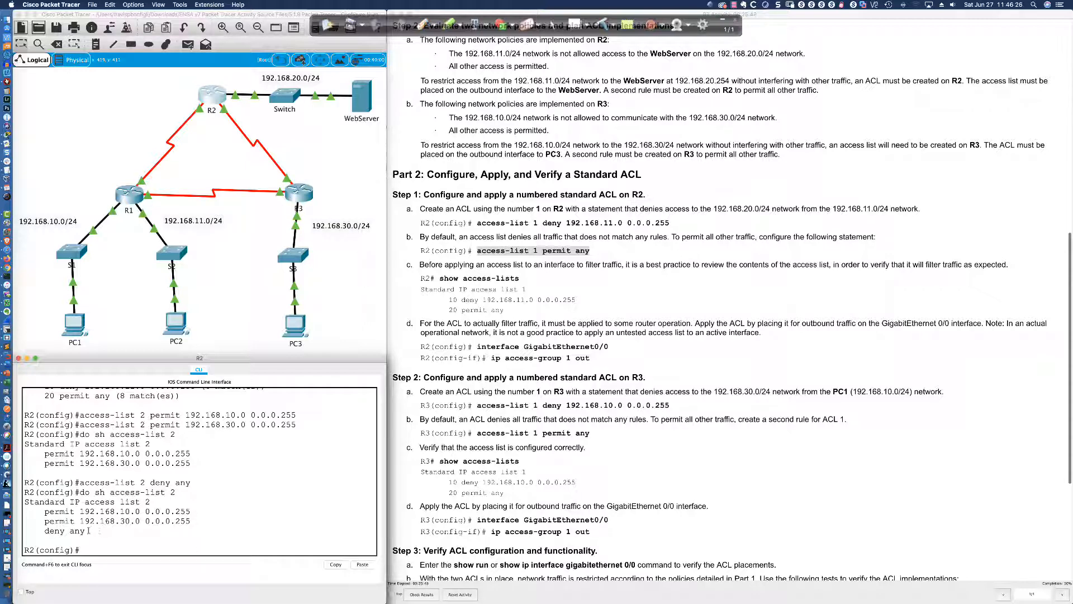
drag(44, 531, 88, 531)
click(88, 531)
Step: Open R3's command line for Step 2 of the instructions, placing its window below the topology and widening it to the instructions' edge
click(437, 291)
scroll(437, 291, down, 3)
scroll(437, 291, down, 2)
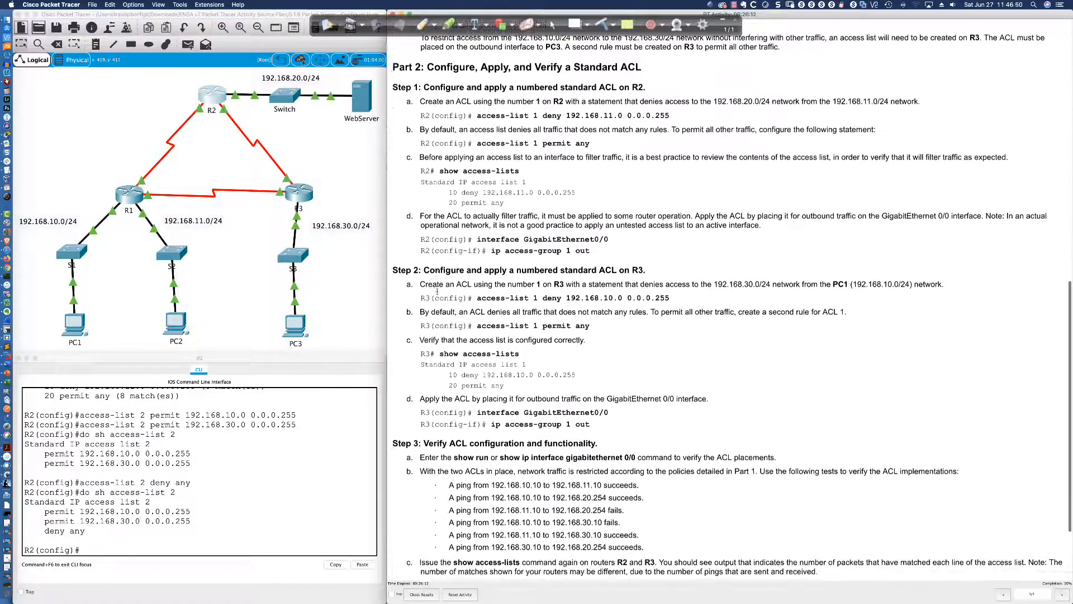
scroll(438, 291, down, 2)
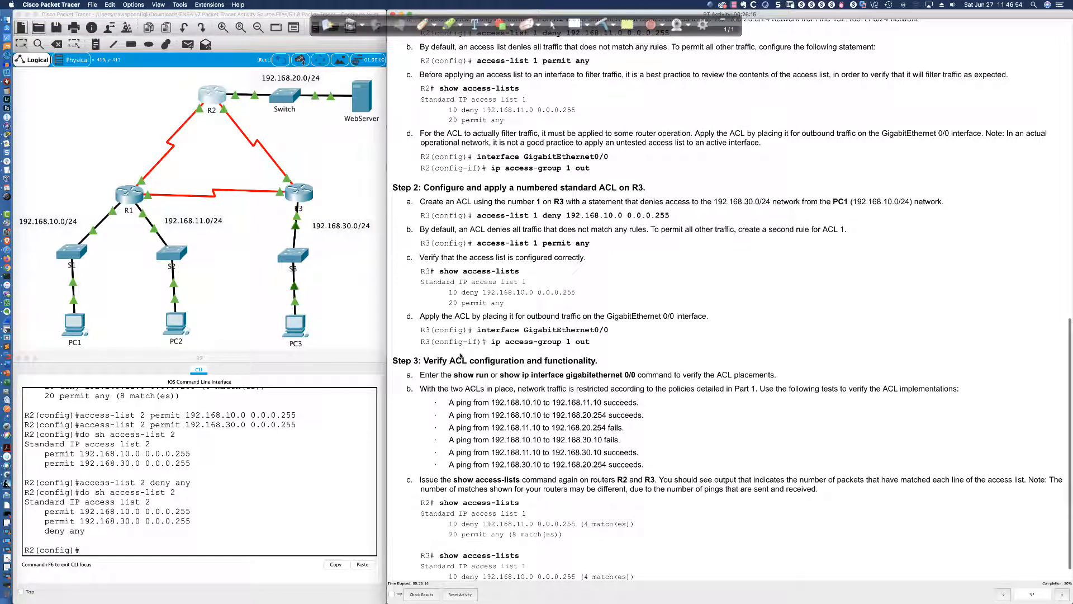
scroll(450, 202, down, 1)
scroll(450, 196, up, 1)
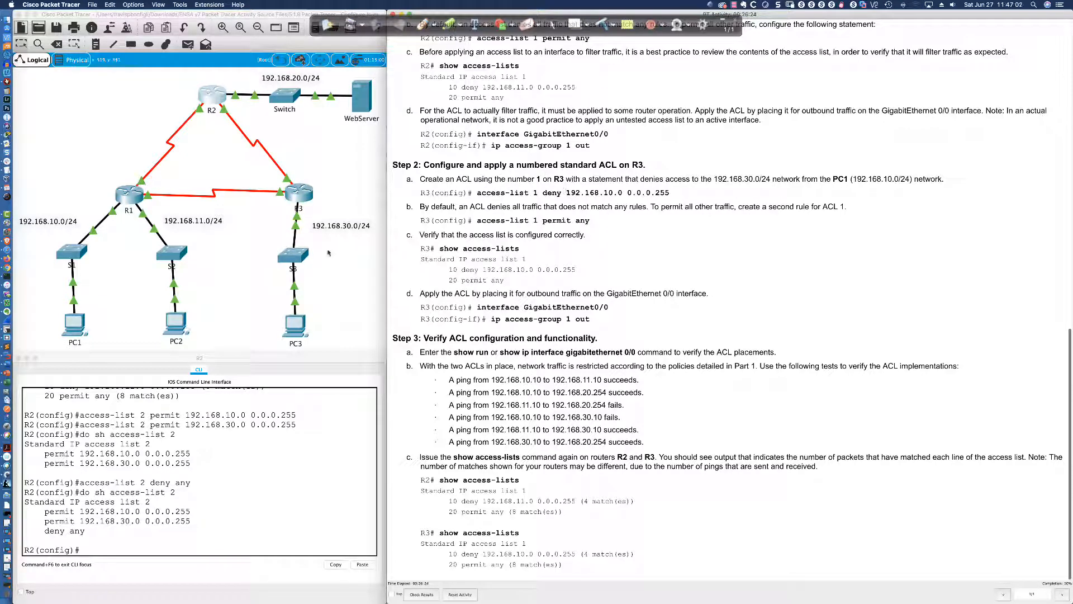
click(299, 192)
drag(466, 178, 73, 361)
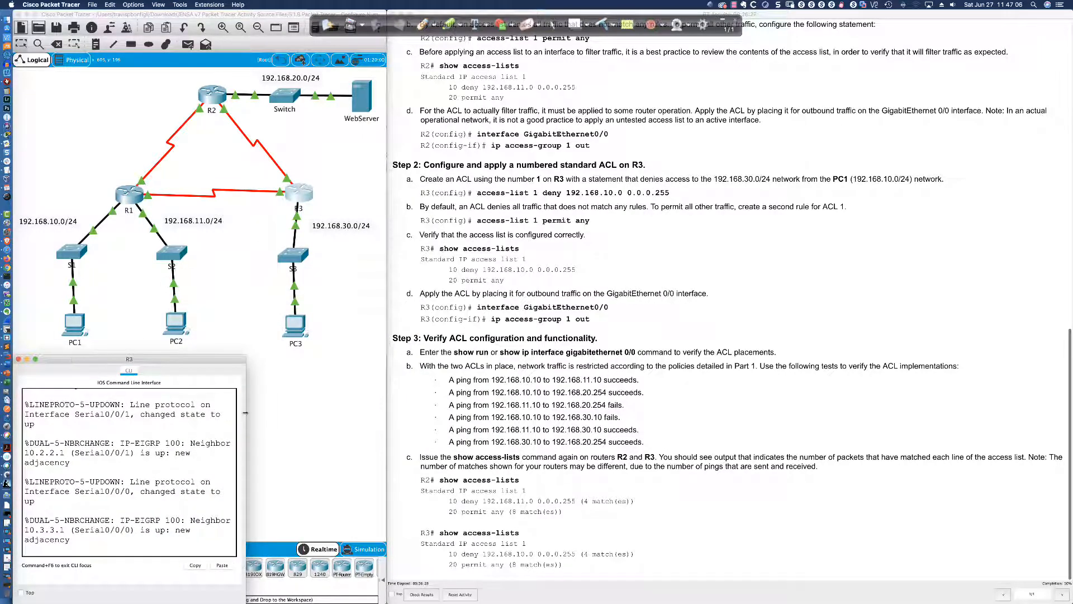
drag(245, 413, 386, 413)
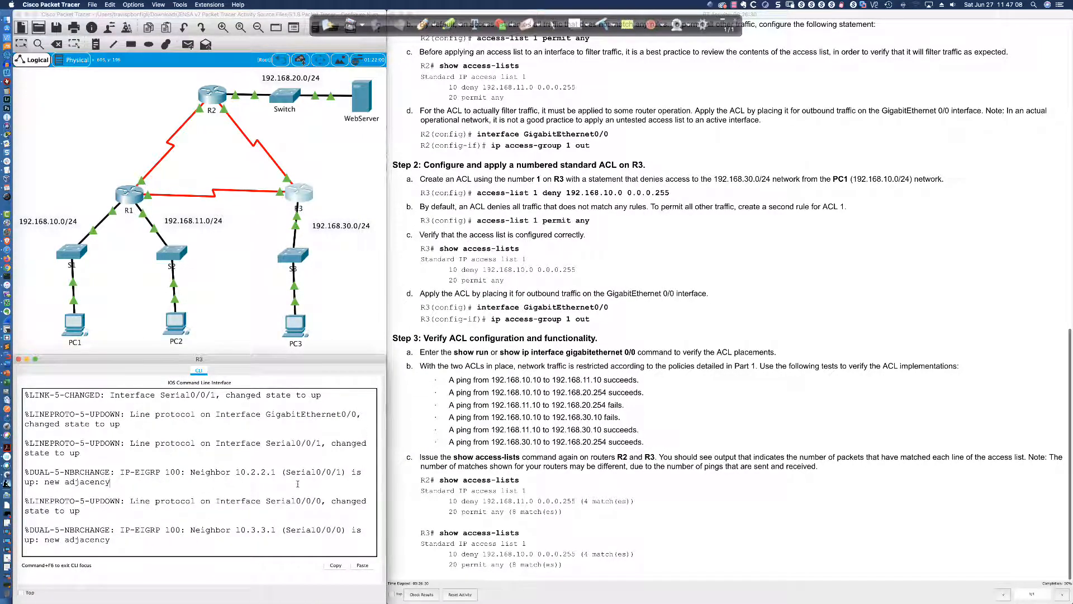
Step: Enter privileged EXEC mode on R3 with en
key(Return)
key(Return)
key(Return)
text(en)
key(Return)
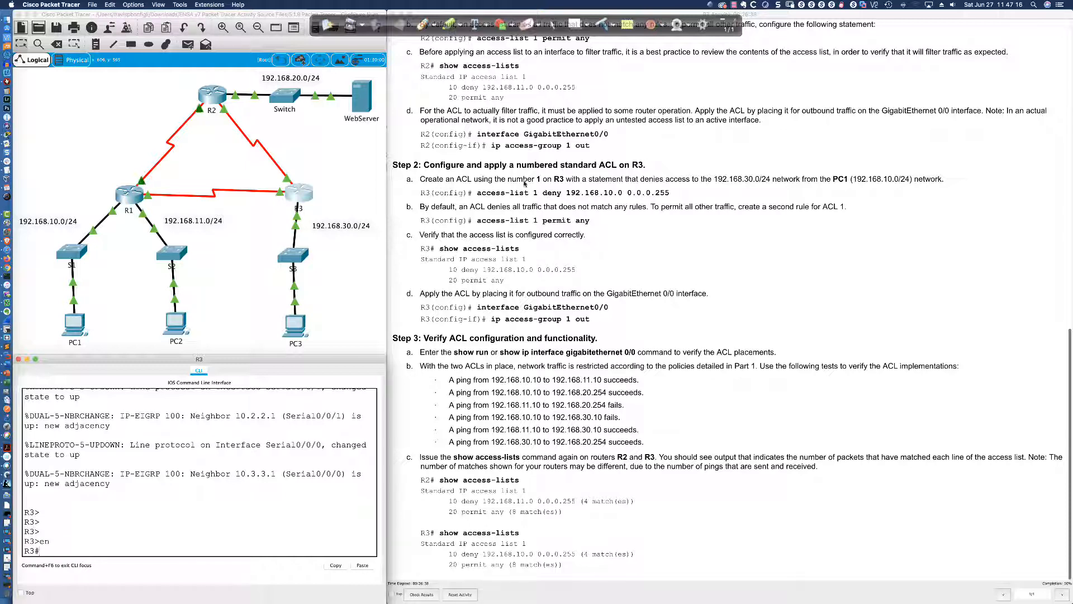
Step: Highlight the ACL number and networks in Step 2a of the instructions, and ping 192.168.30.10 from PC1
click(539, 180)
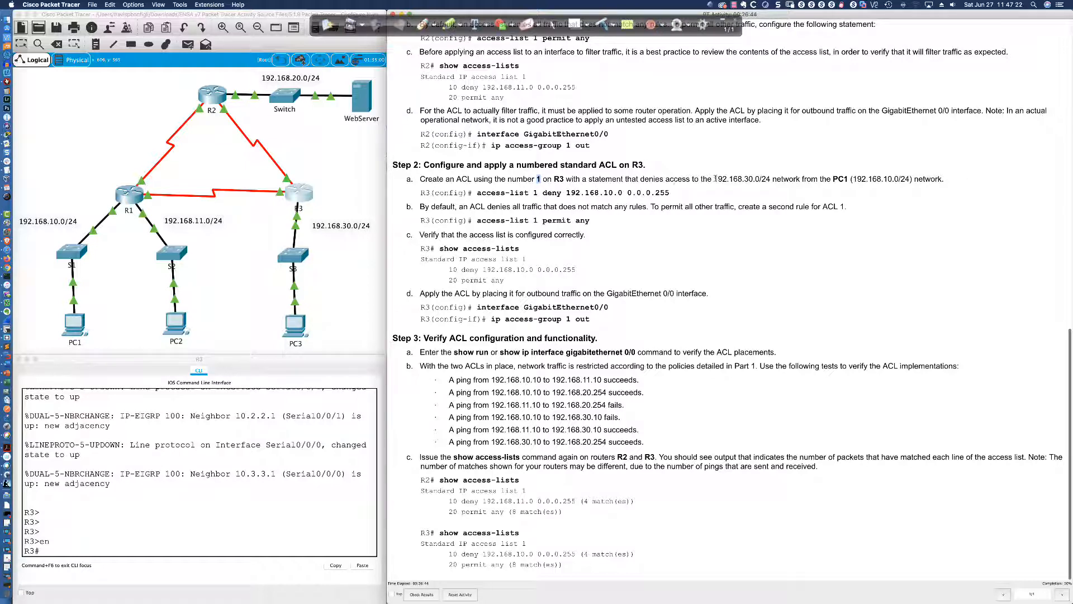
drag(715, 179, 947, 180)
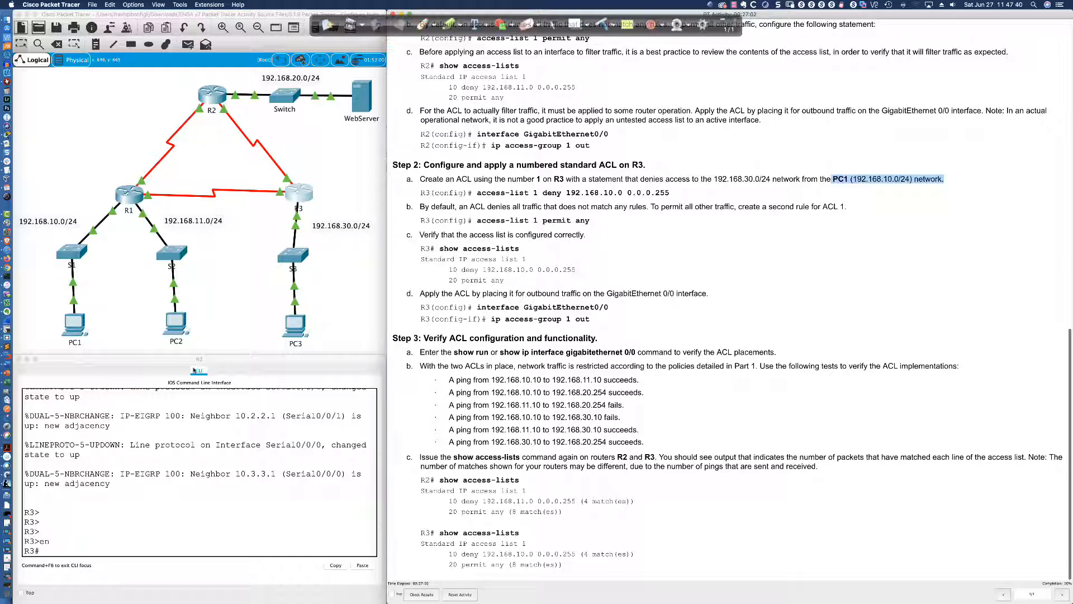
click(71, 330)
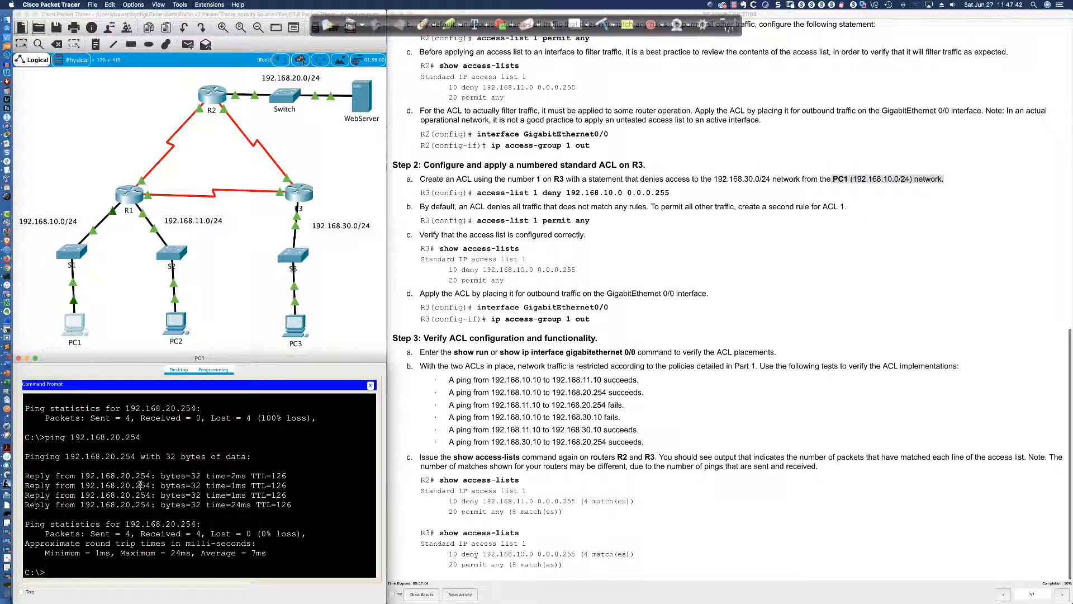
text(ping 192.168.30.10)
key(Return)
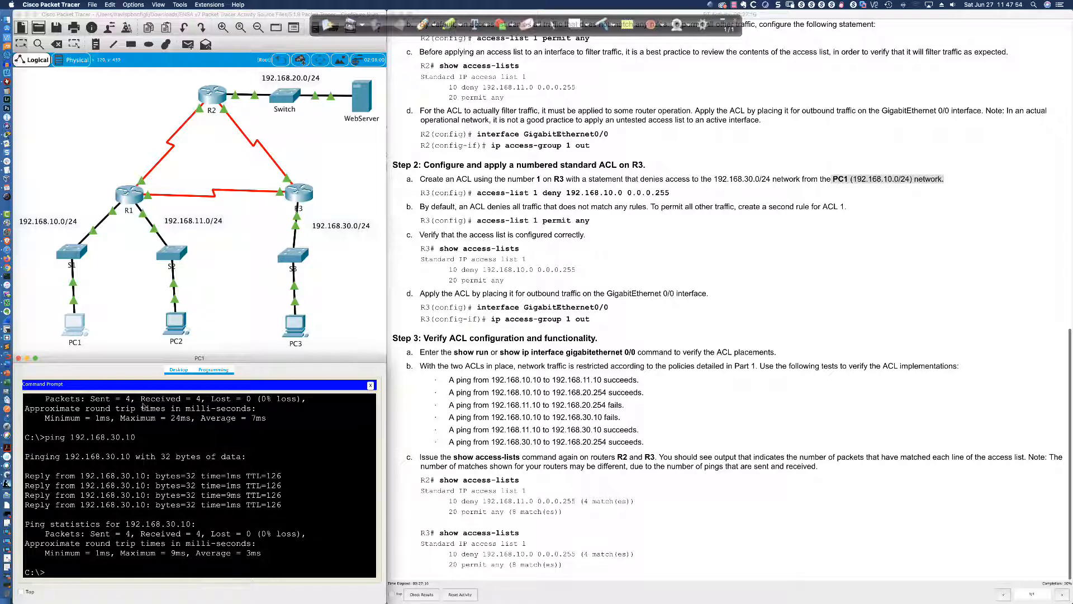
Step: Enter global configuration mode on R3 with conf t
click(304, 194)
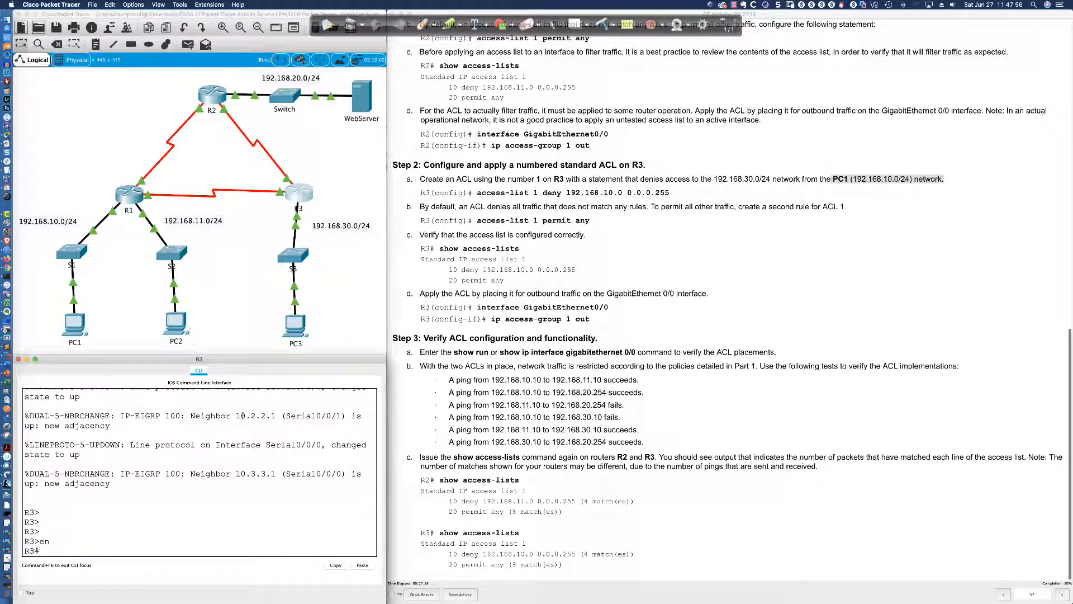
text(conft)
key(Return)
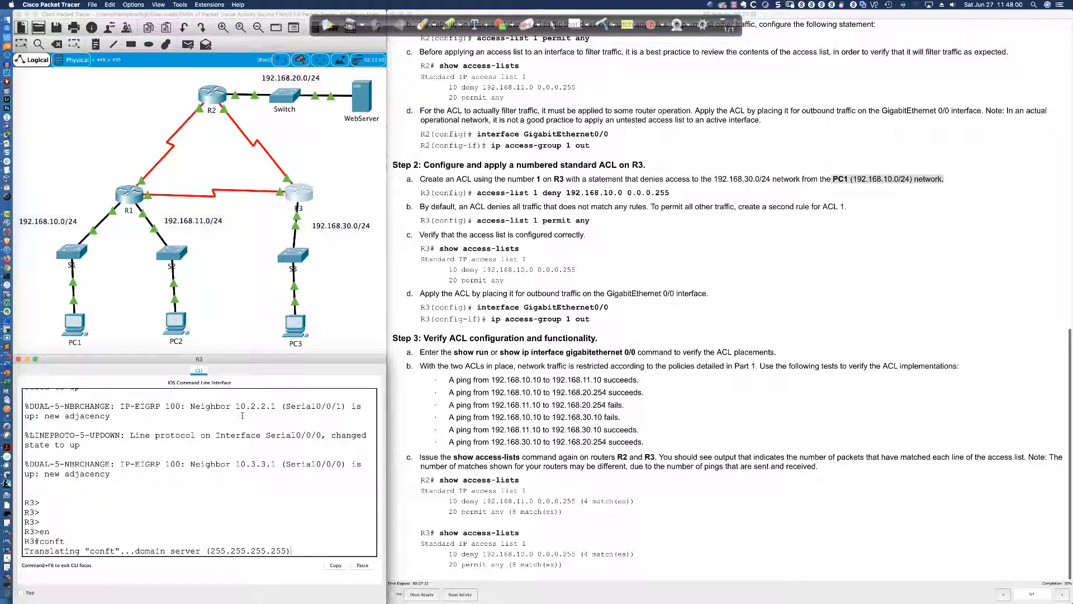
key(Return)
key(Return)
key(Return)
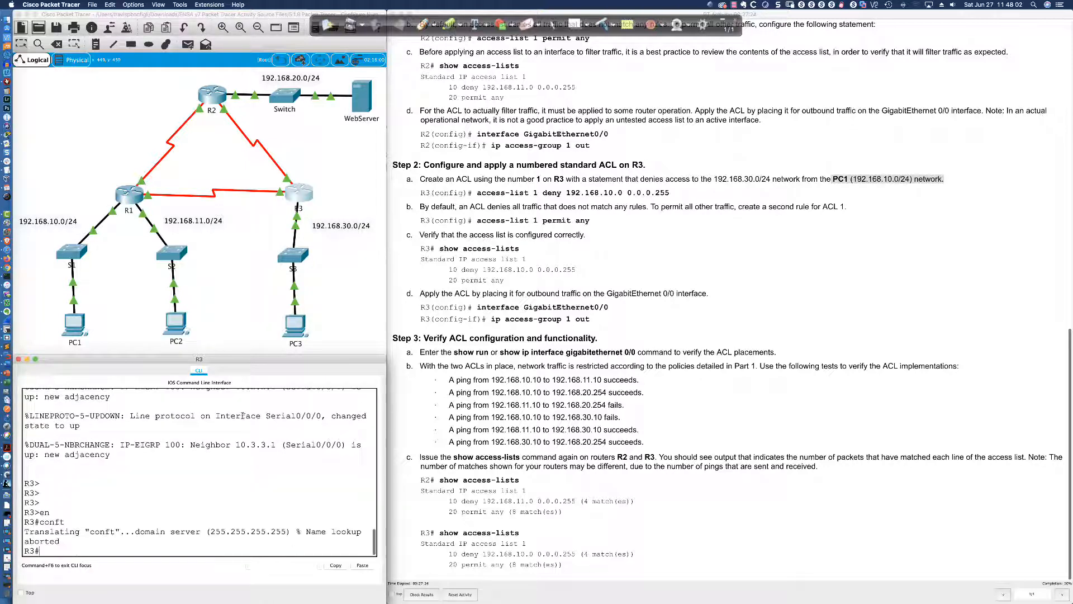
text(conf t)
key(Return)
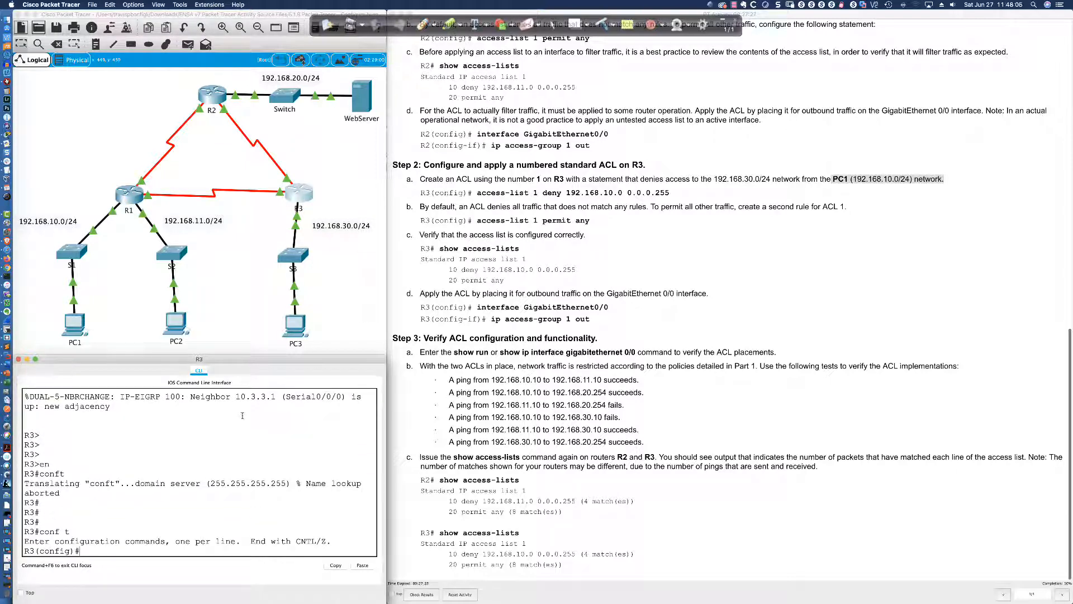
Step: Create access-list 1 on R3 with deny 192.168.10.0 0.0.0.255 and permit any entries, and display it with do sh access-lists
text(access-list 1 deny)
text(192.168.10.0 0.0.0.255)
key(Return)
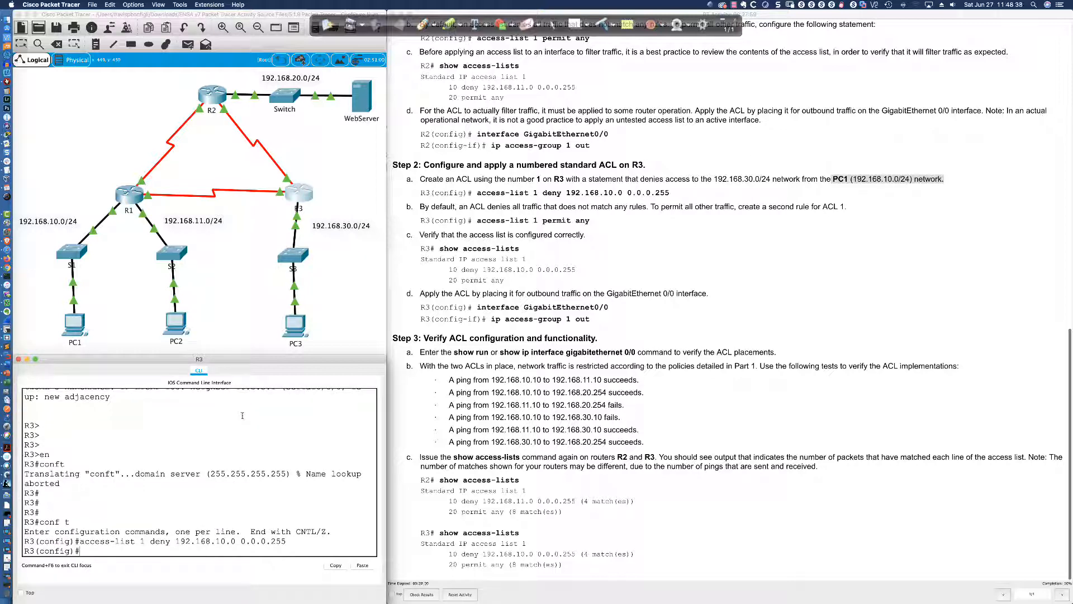
text(access-list 1 permit any)
key(Return)
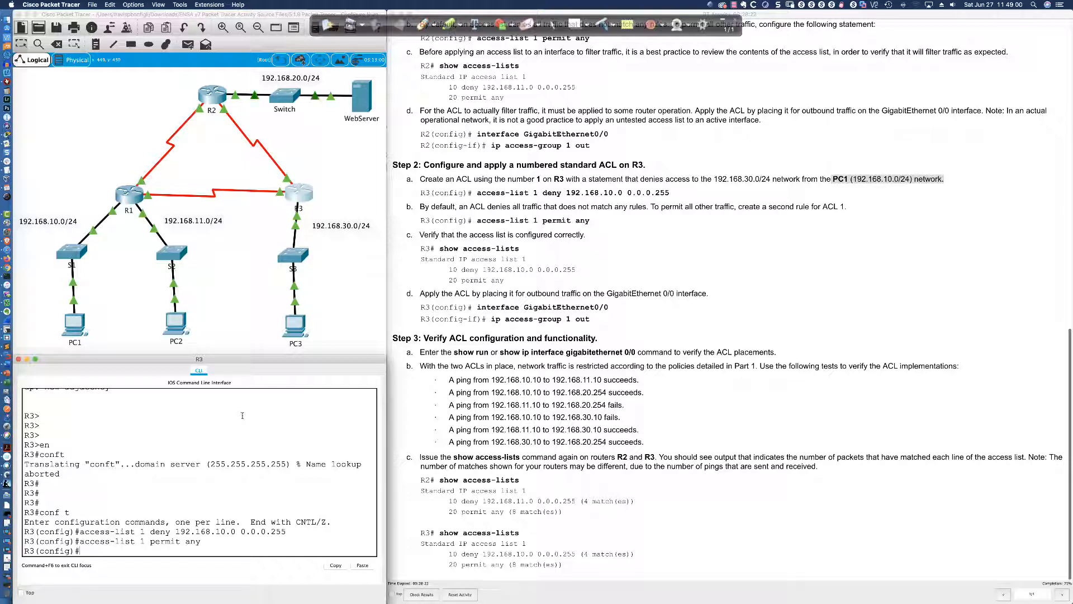
text(do sh access-lists)
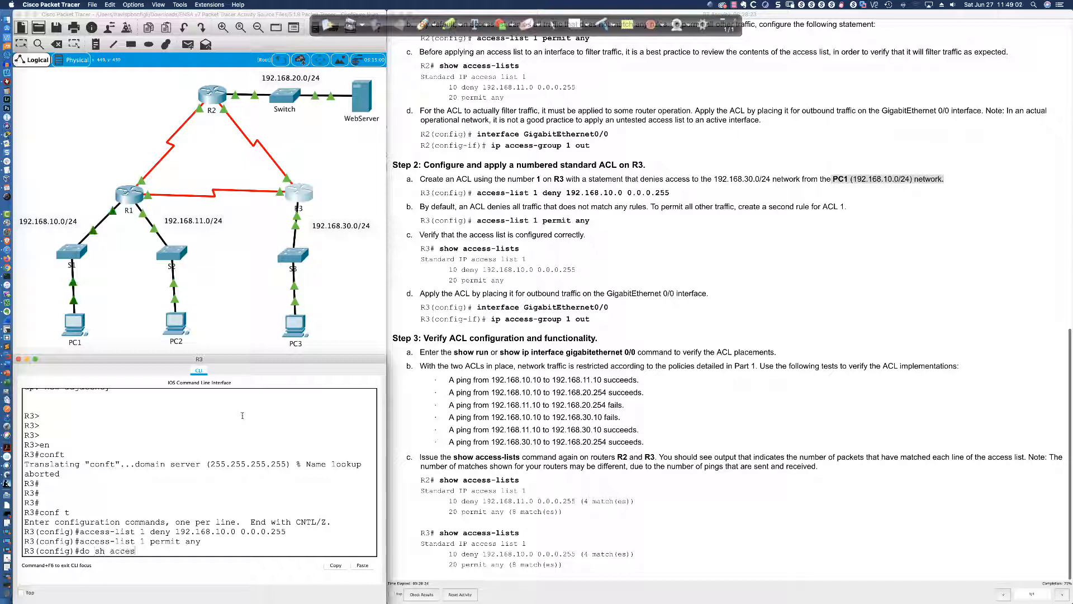
key(Return)
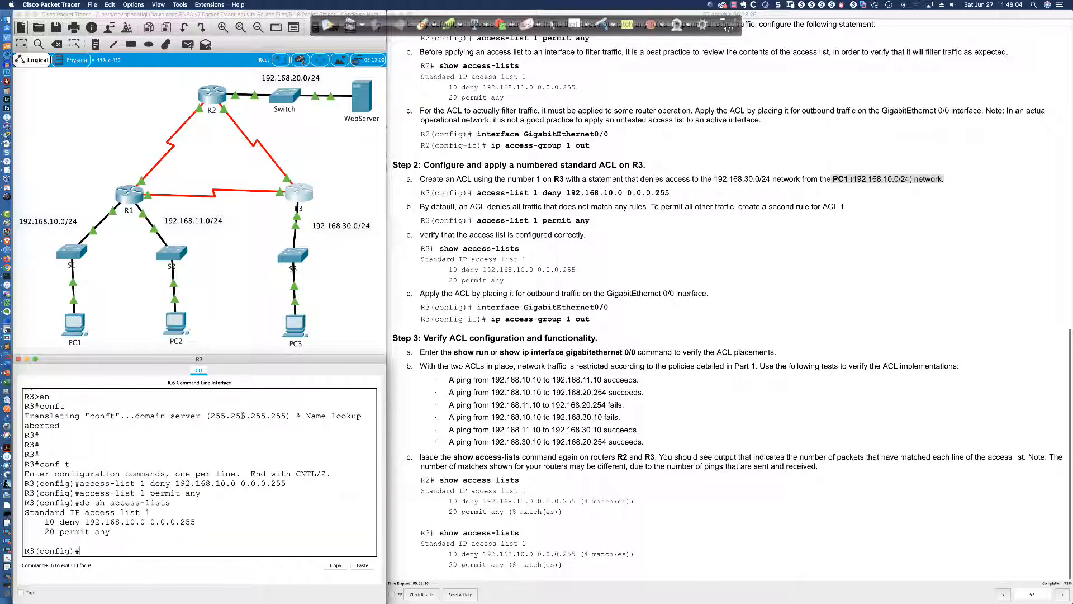
Step: Apply ACL 1 to outbound traffic on R3's gi0/0 interface with ip access-group 1 out
text(int gi0/0)
key(Return)
text(ip acc)
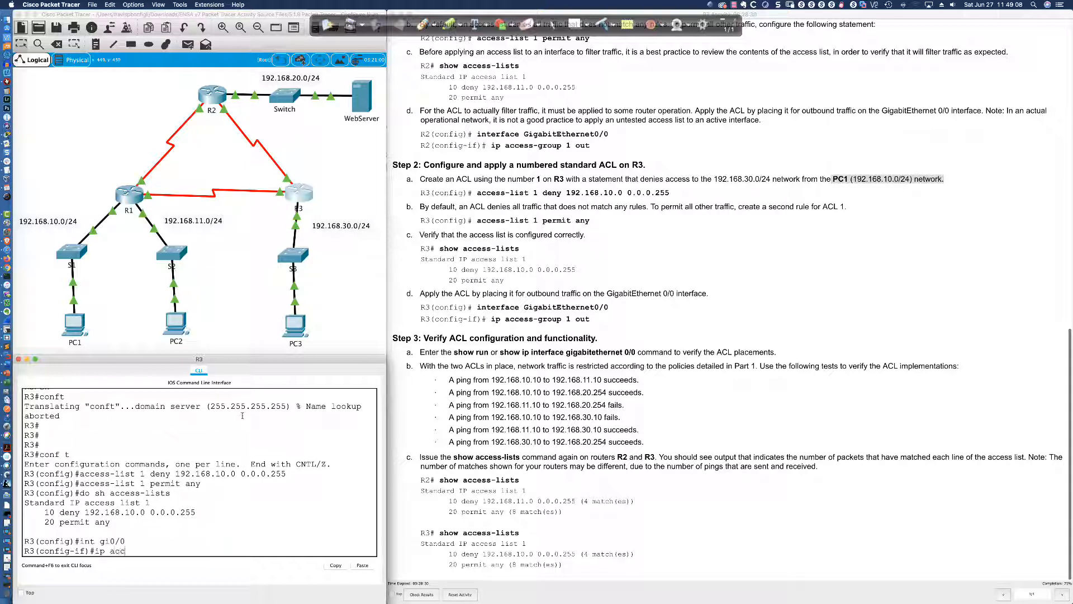
text(ess-group 1 out)
key(Return)
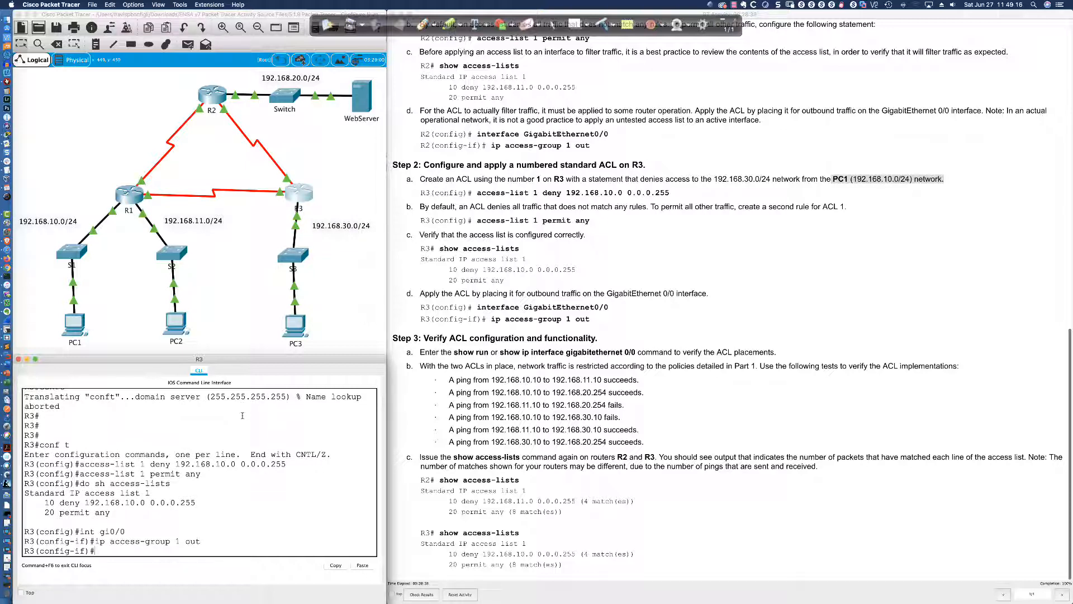
key(Return)
key(Return)
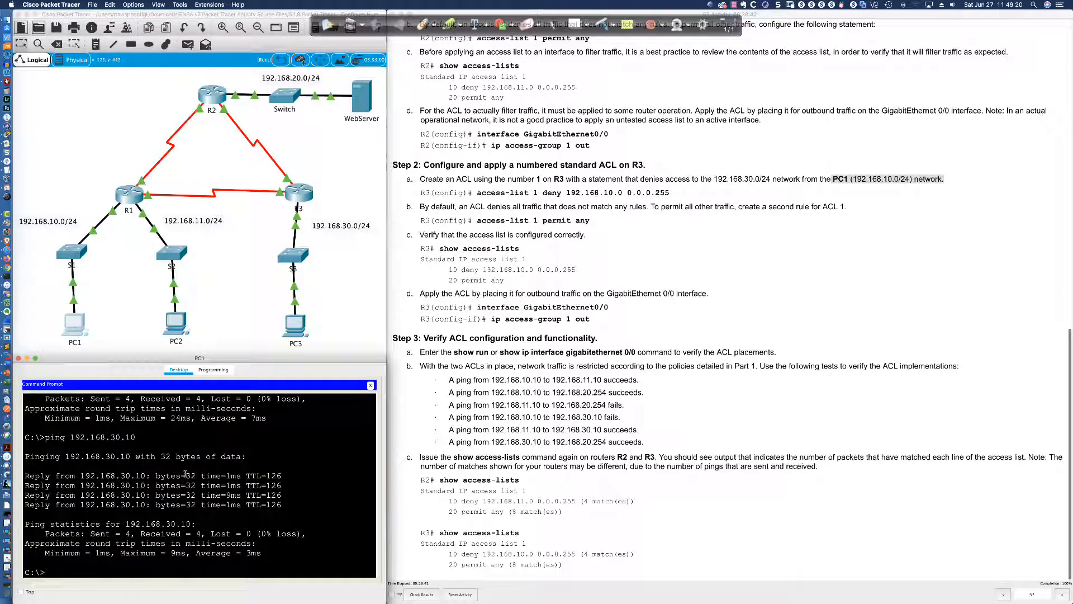
Step: From PC1, ping 192.168.30.10, 192.168.11.10 and 192.168.20.254 to test the ACLs
key(Up)
key(Return)
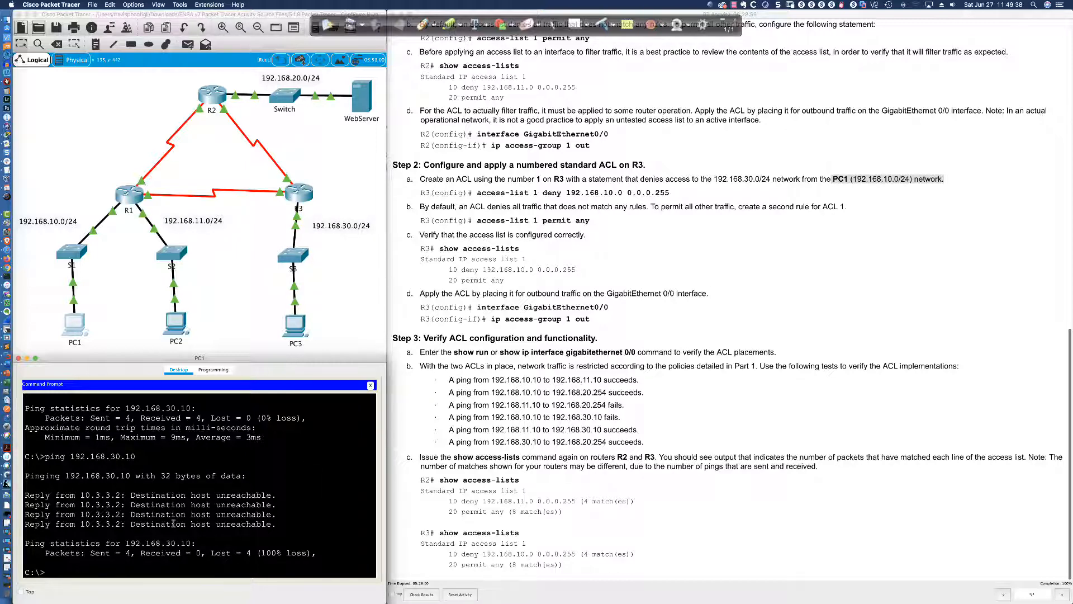
text(ping 192.168.11.10)
key(Return)
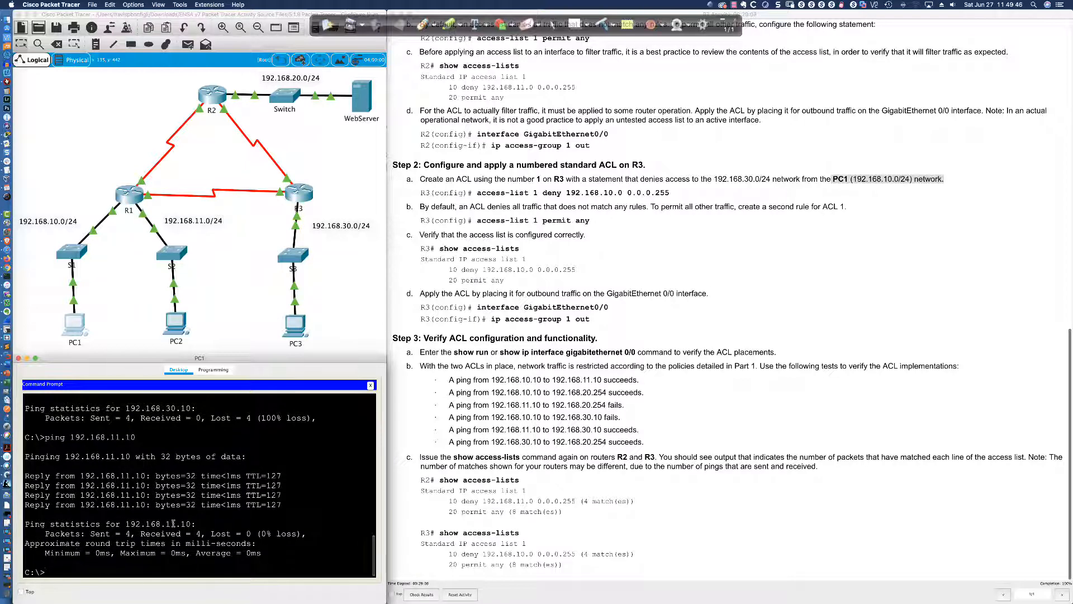
text(ping 192.168.20.254)
key(Return)
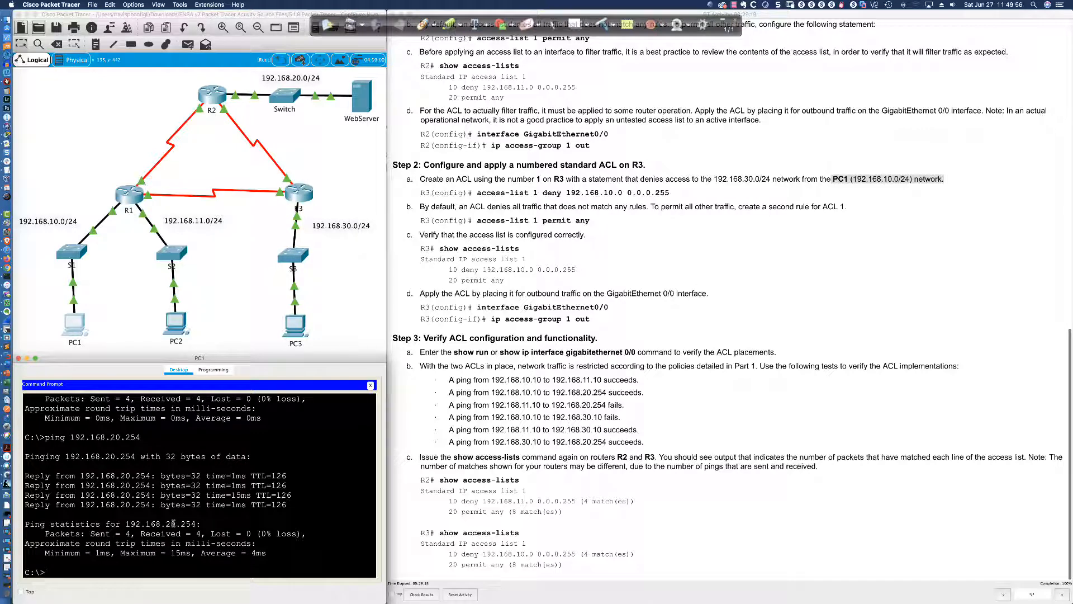
Step: From PC2, ping the web server at 192.168.20.254
click(175, 334)
key(Up)
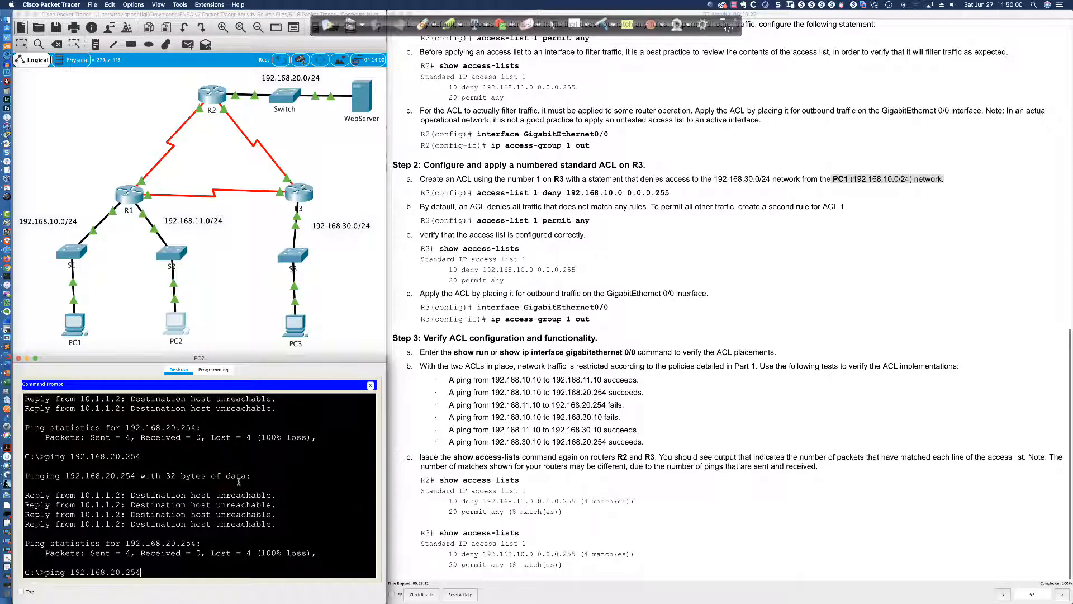
key(Return)
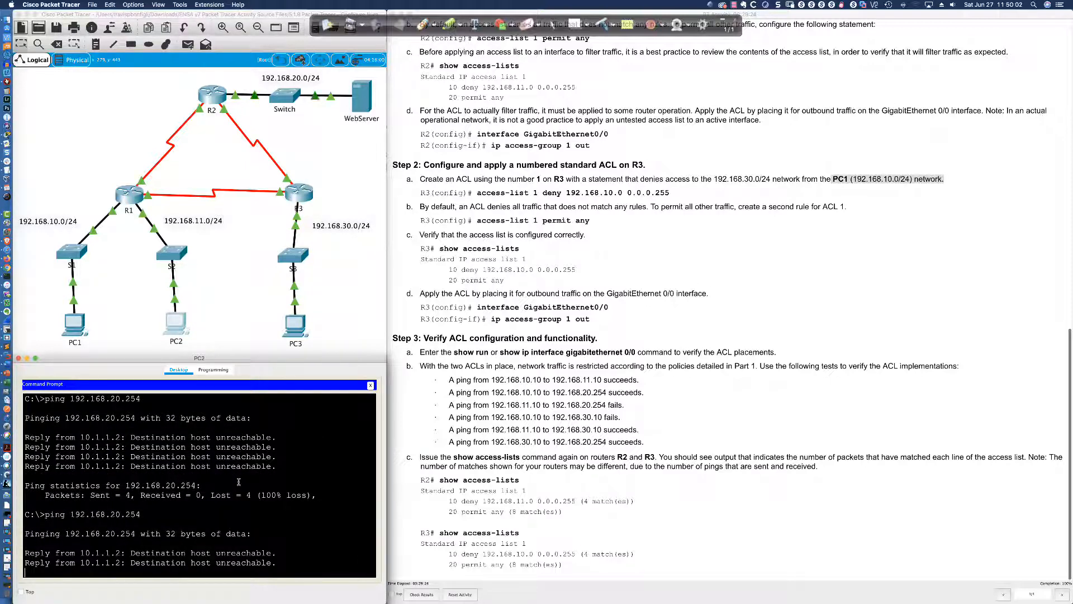
Step: Return to PC1's command prompt and ping 192.168.30.10 again
click(76, 326)
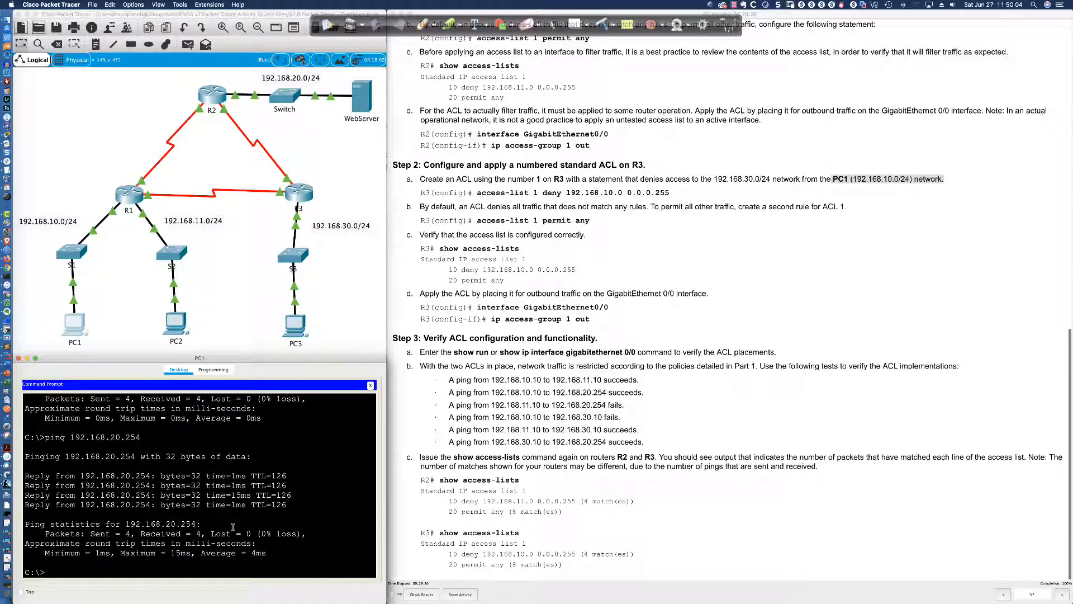
text(ping 192.168.30.10)
key(Return)
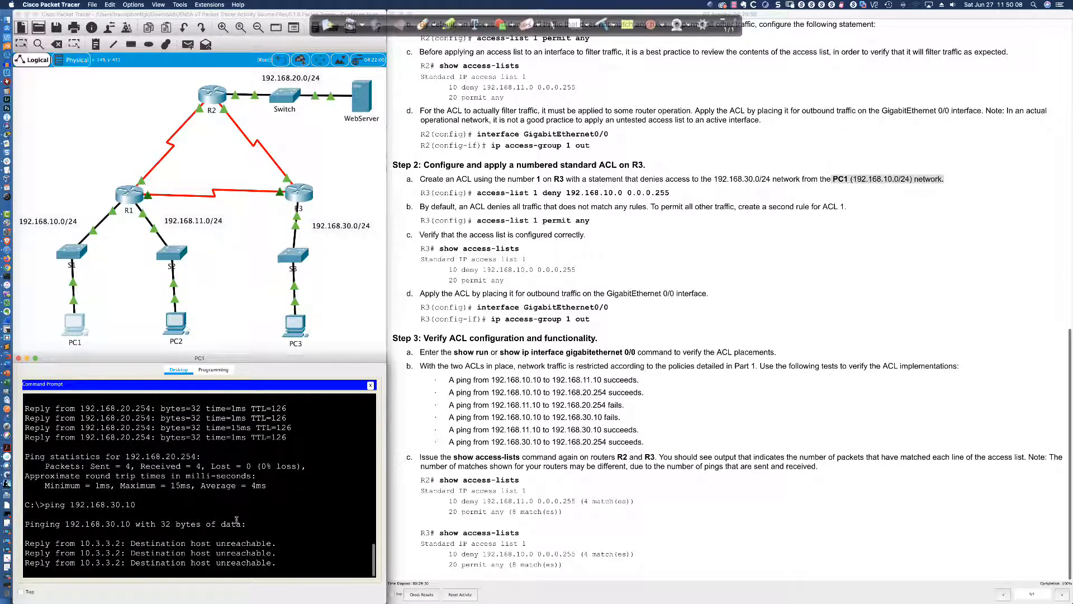
Step: From PC2, ping PC3 at 192.168.30.10
click(172, 329)
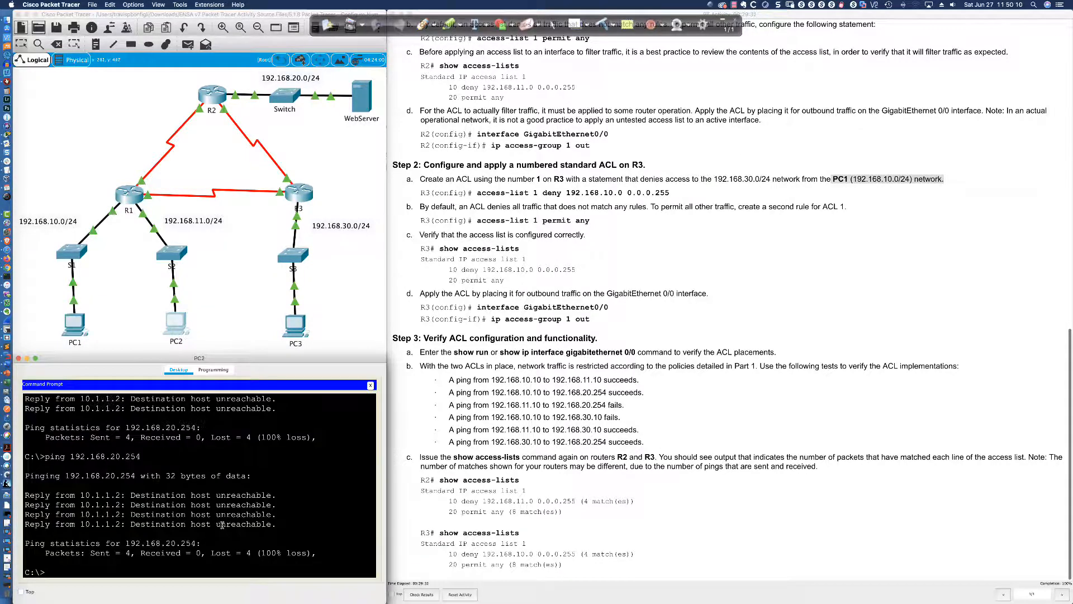
key(Up)
key(BackSpace)
key(BackSpace)
key(BackSpace)
key(BackSpace)
key(BackSpace)
text(30.10)
key(Return)
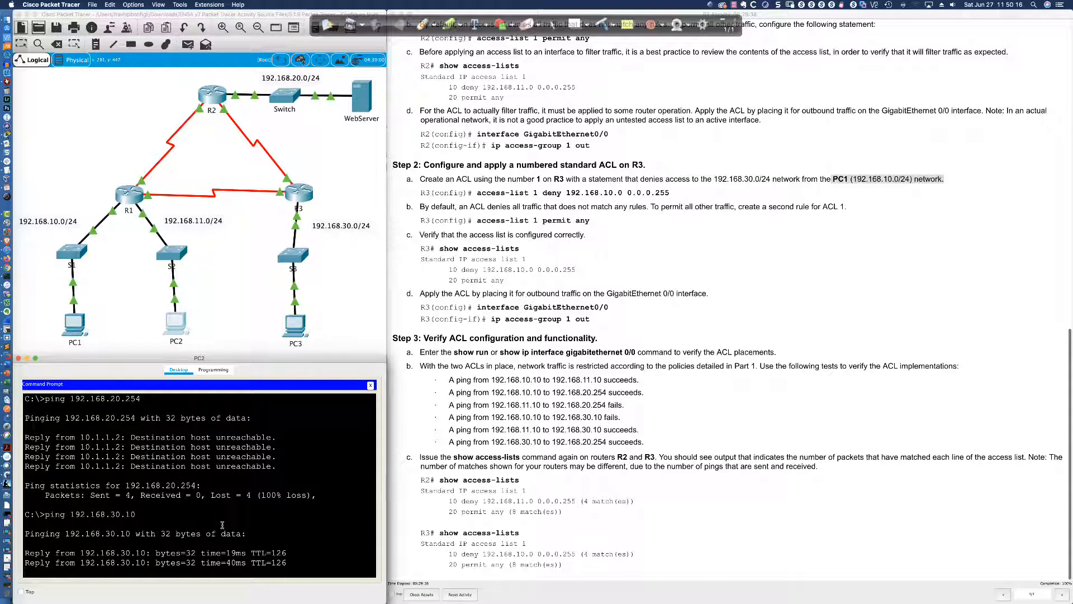
Step: Repeat the ping to 192.168.20.254 from PC2
key(Up)
key(BackSpace)
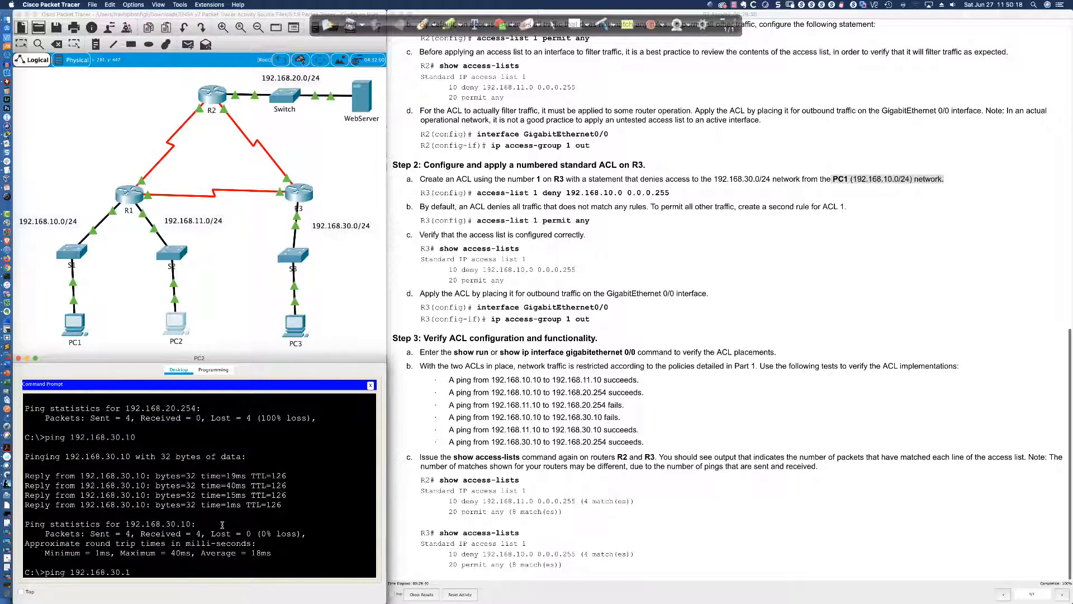
key(Up)
key(Return)
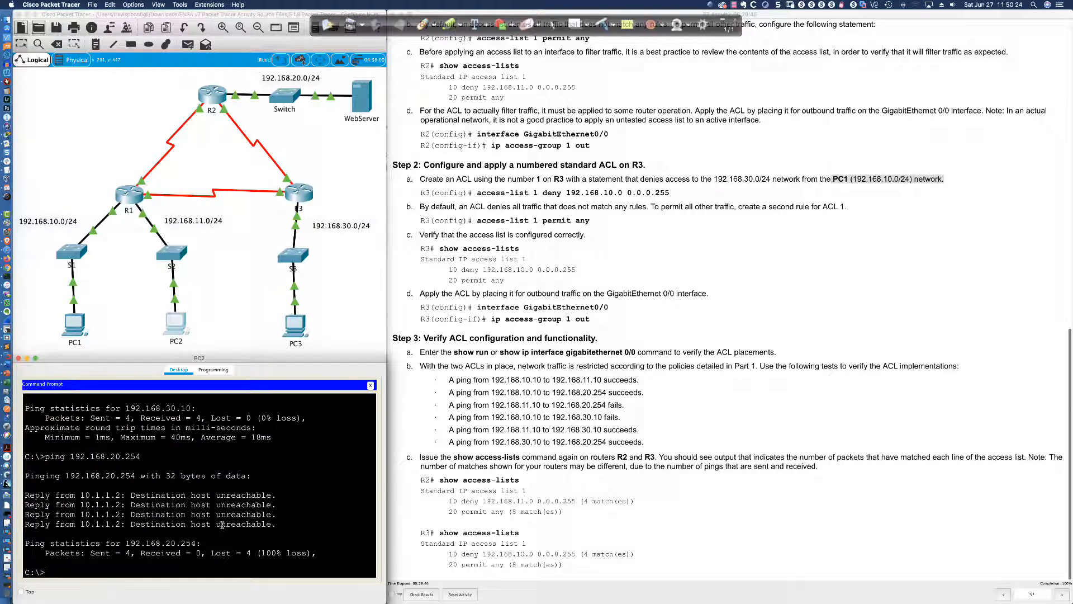
Step: From PC3, ping the web server at 192.168.20.254
click(293, 329)
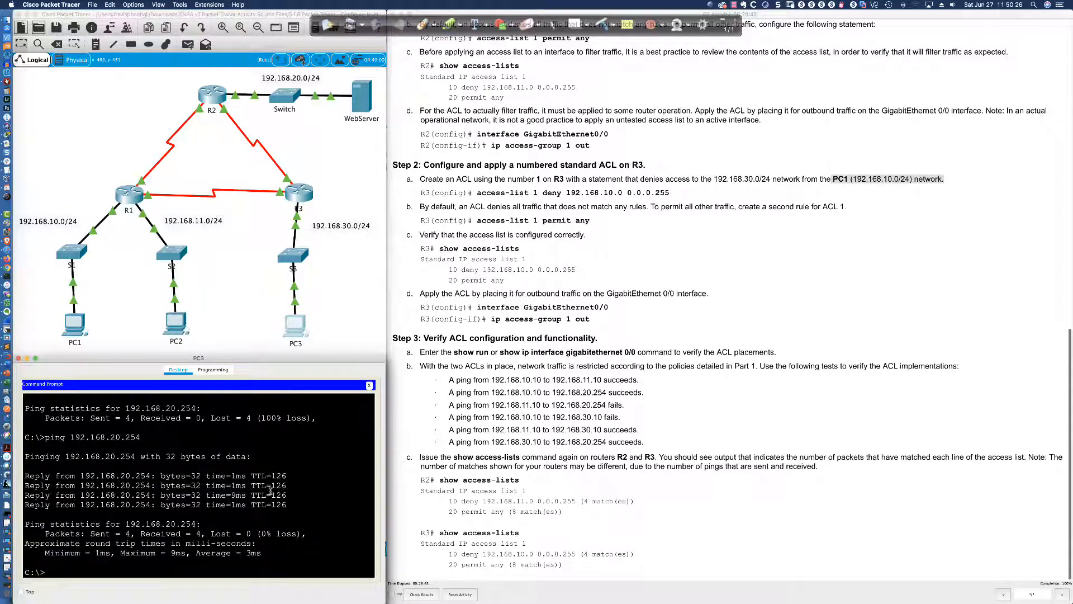
key(Up)
key(Return)
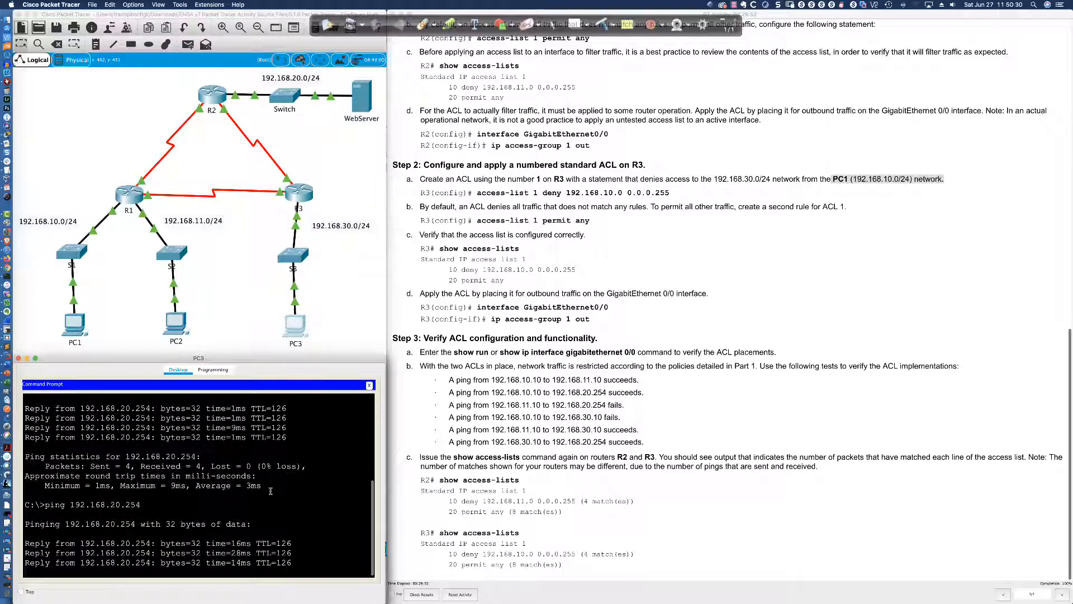
key(Return)
key(Return)
key(Return)
key(Return)
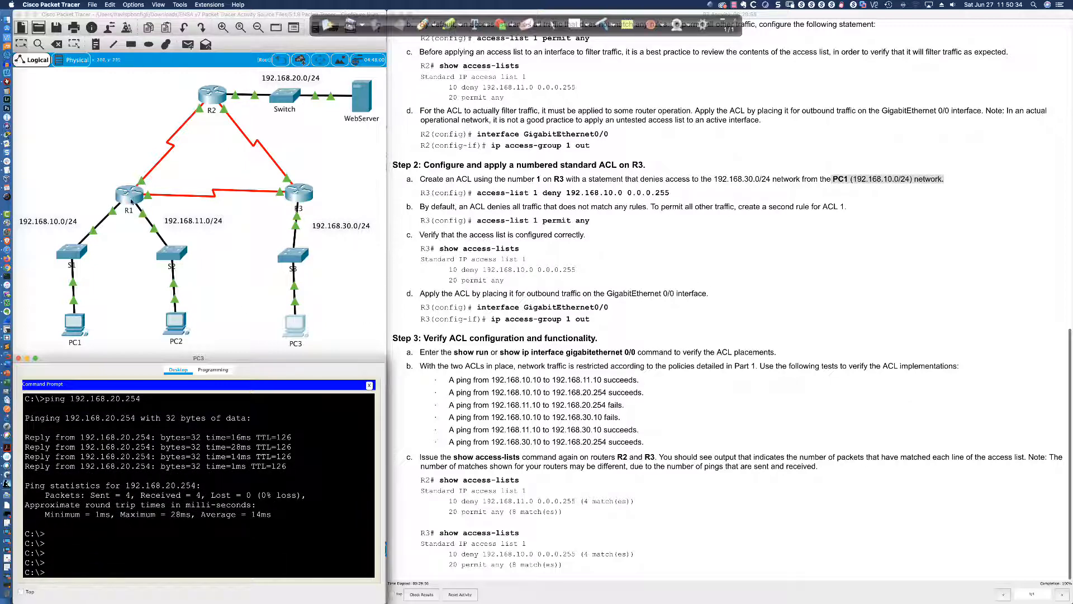
Step: Return R2 to privileged EXEC mode with end and display all its access lists with sh access-list
click(130, 195)
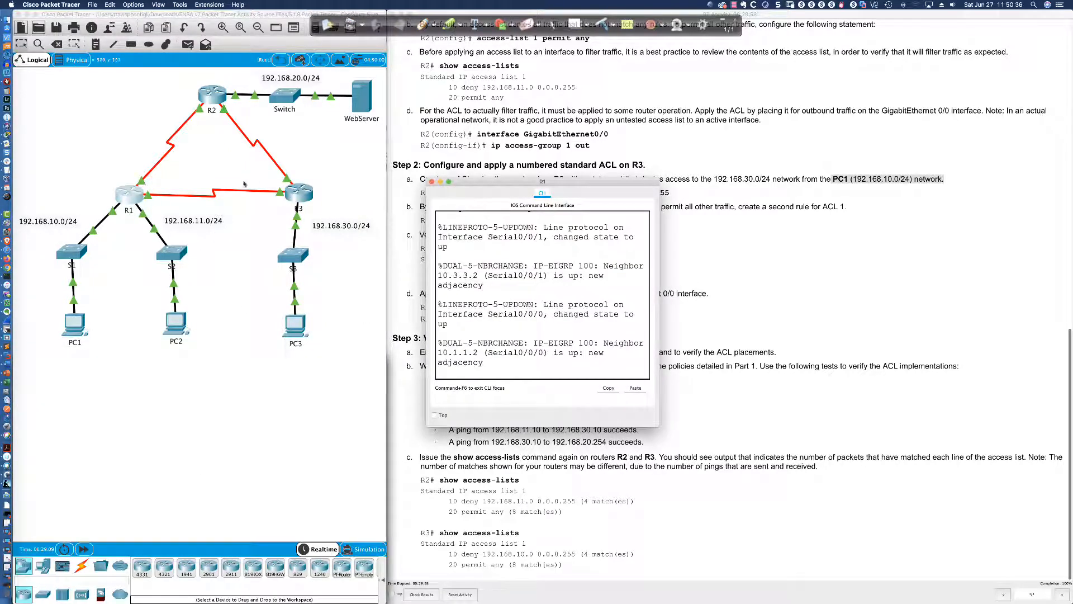
click(431, 181)
click(210, 98)
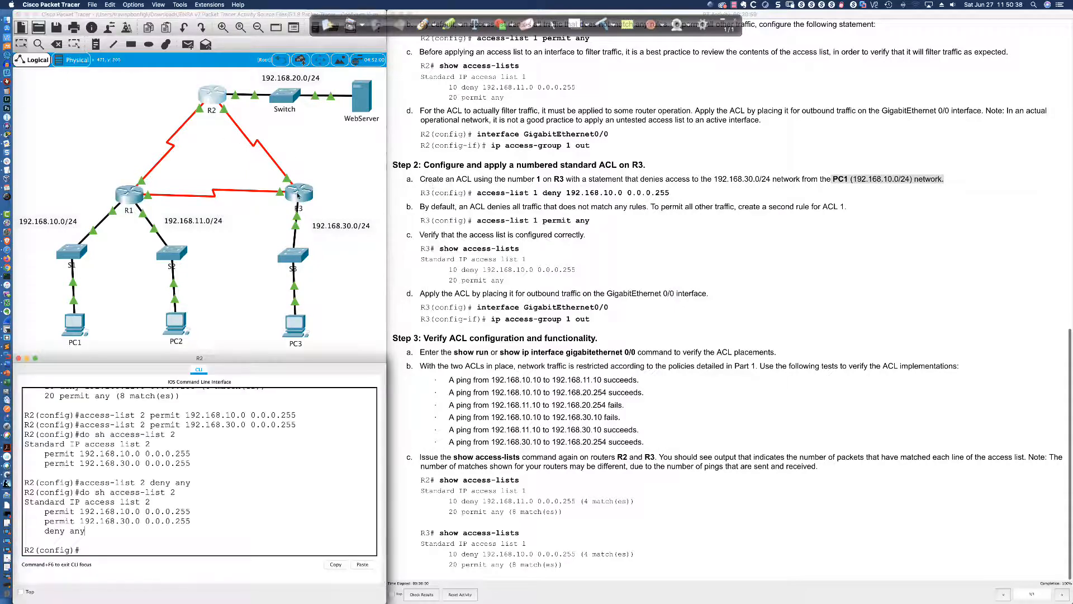
text(end)
key(Return)
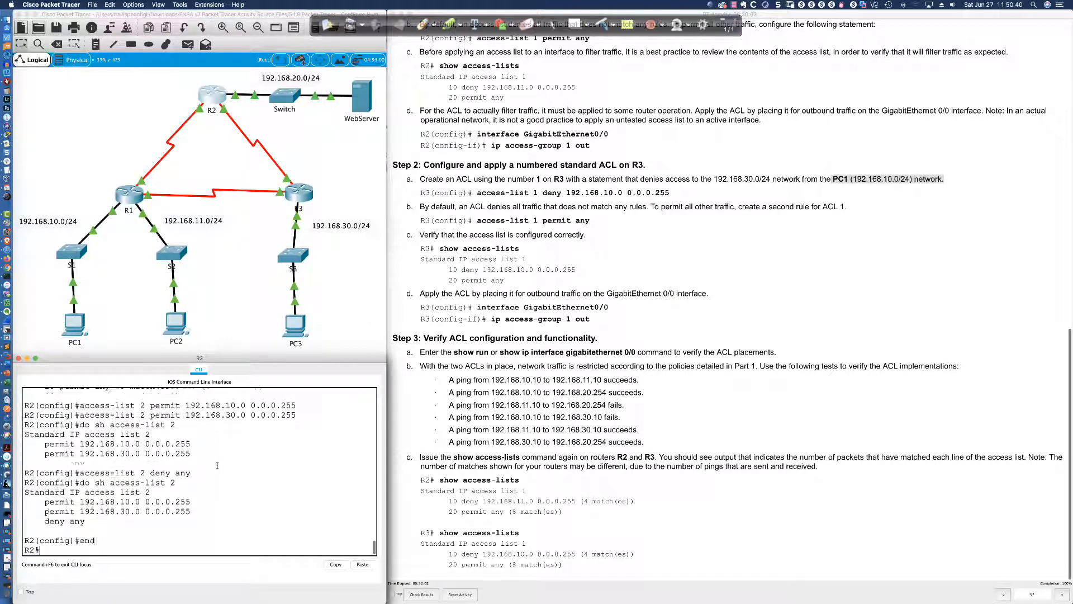
key(Return)
key(Return)
text(sh access-l)
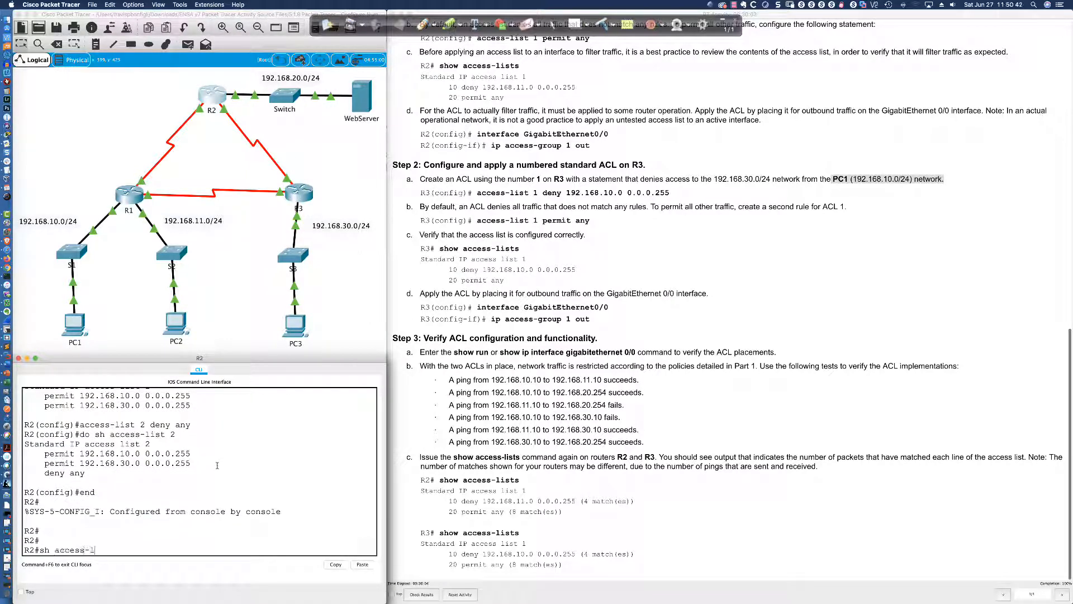
text(stist)
key(Return)
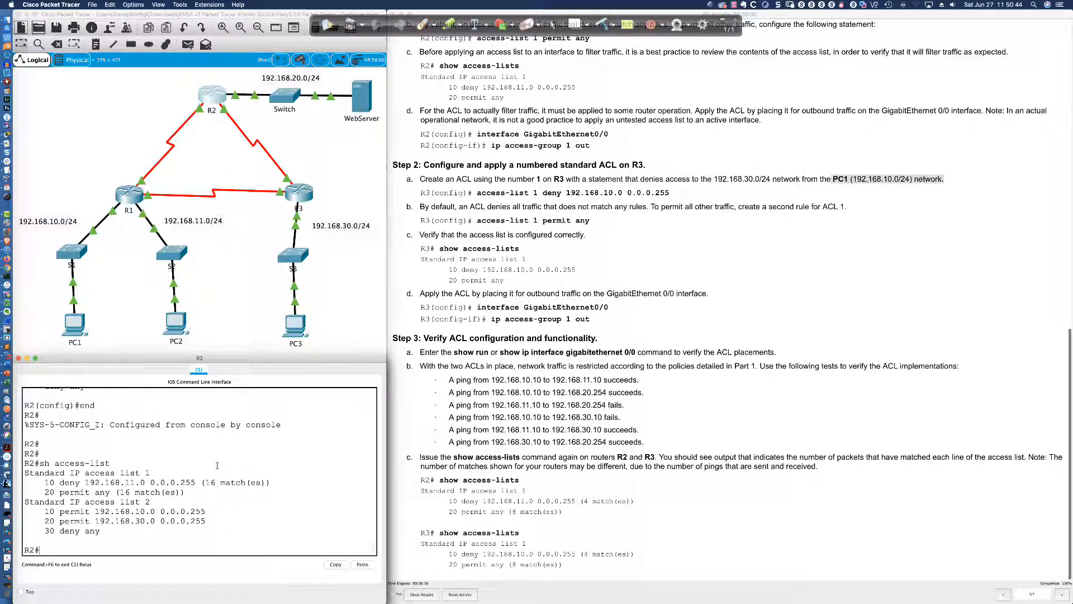
Step: Return R3 to privileged EXEC mode with end and display its access lists with sh access-list
key(ctrl+Up)
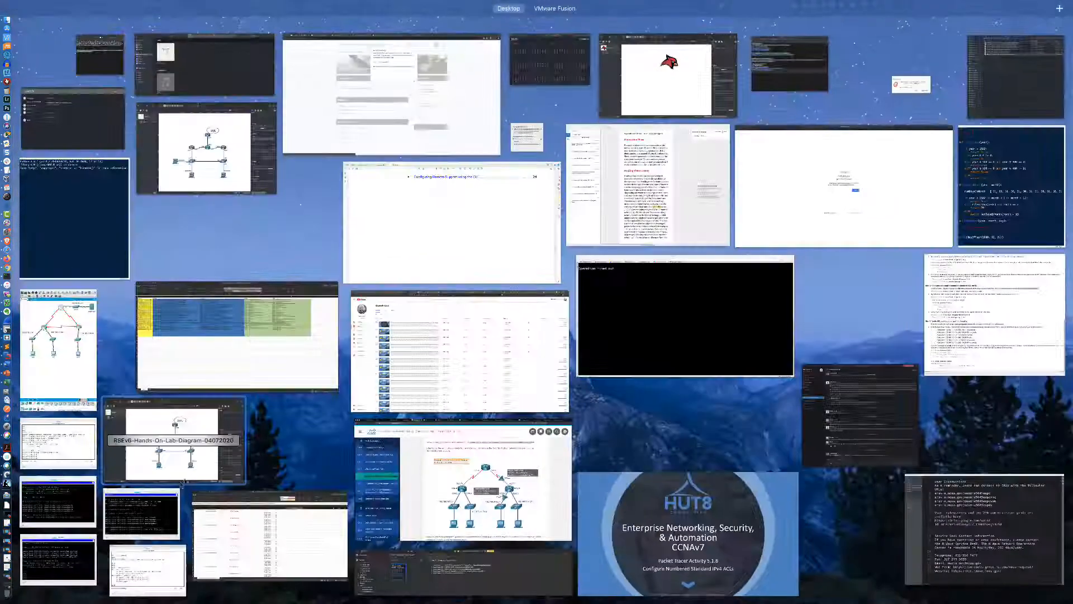
key(ctrl+Up)
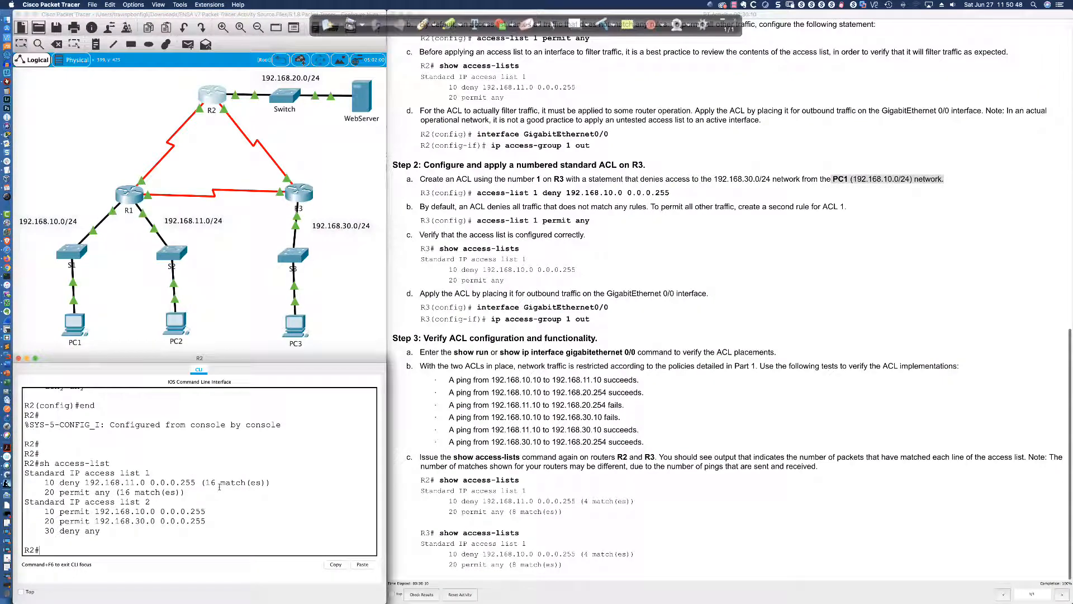
click(302, 198)
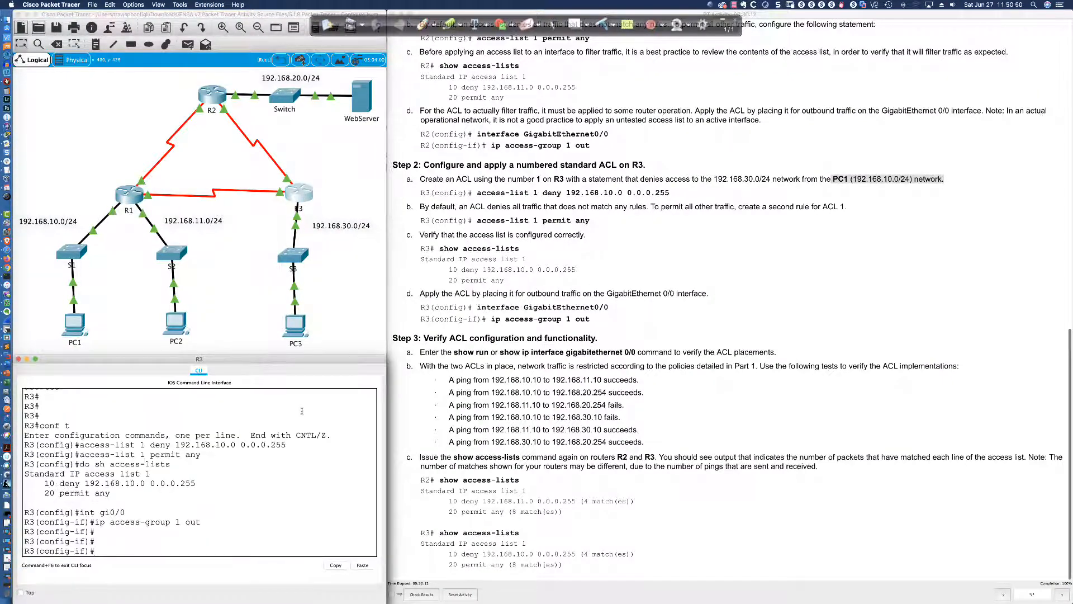
text(end)
key(Return)
key(Return)
key(Return)
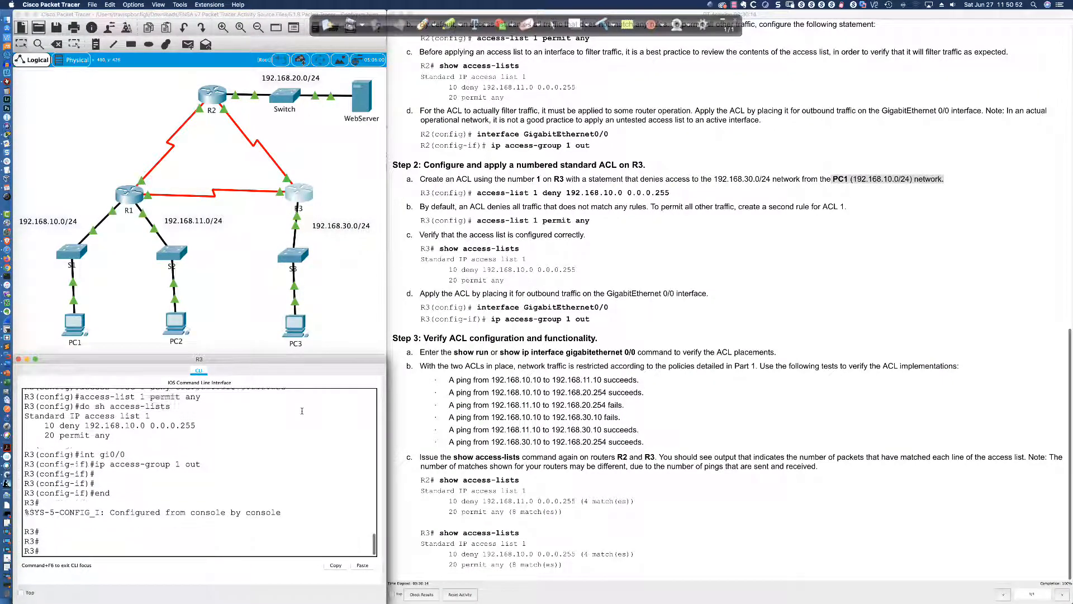
key(Return)
text(sh )
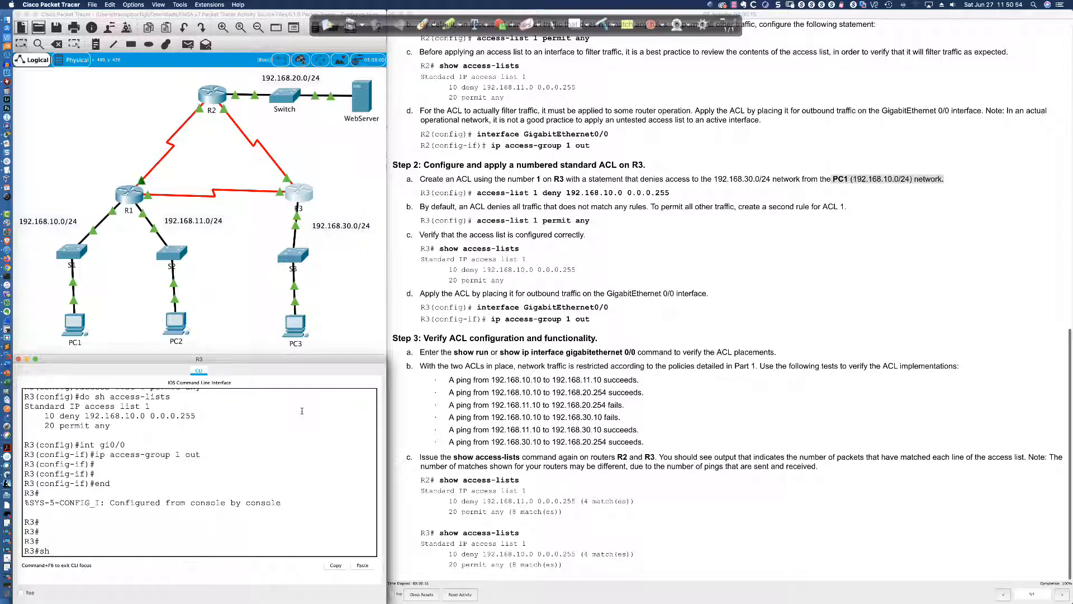
text(access-list)
key(Return)
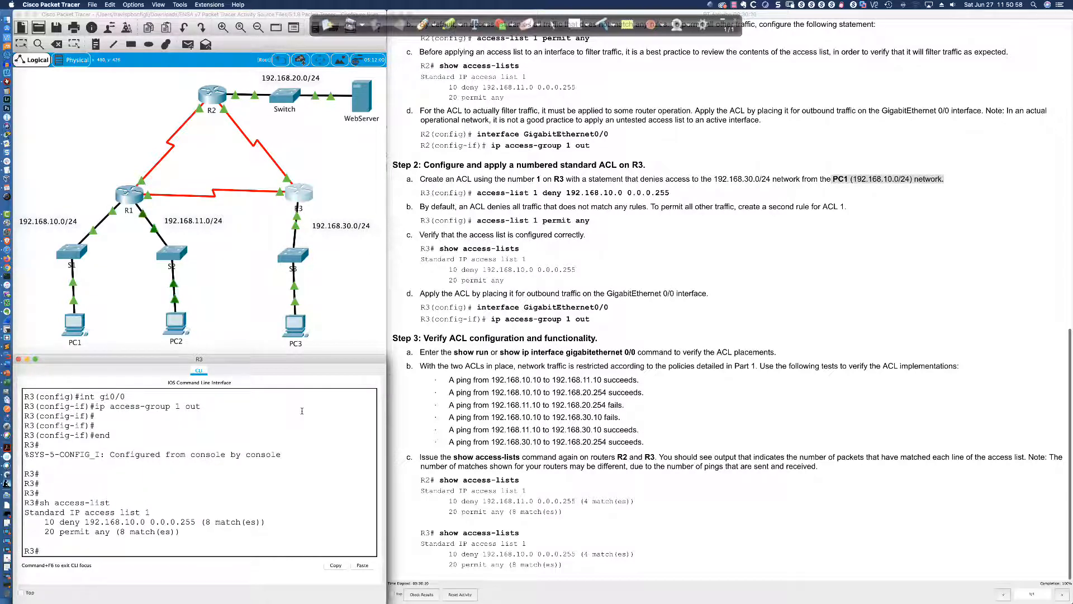
Step: Check the ACL placement on R3's GigabitEthernet 0/0 with sh ip int gi0/0 | inc access list
key(Return)
key(Return)
key(Return)
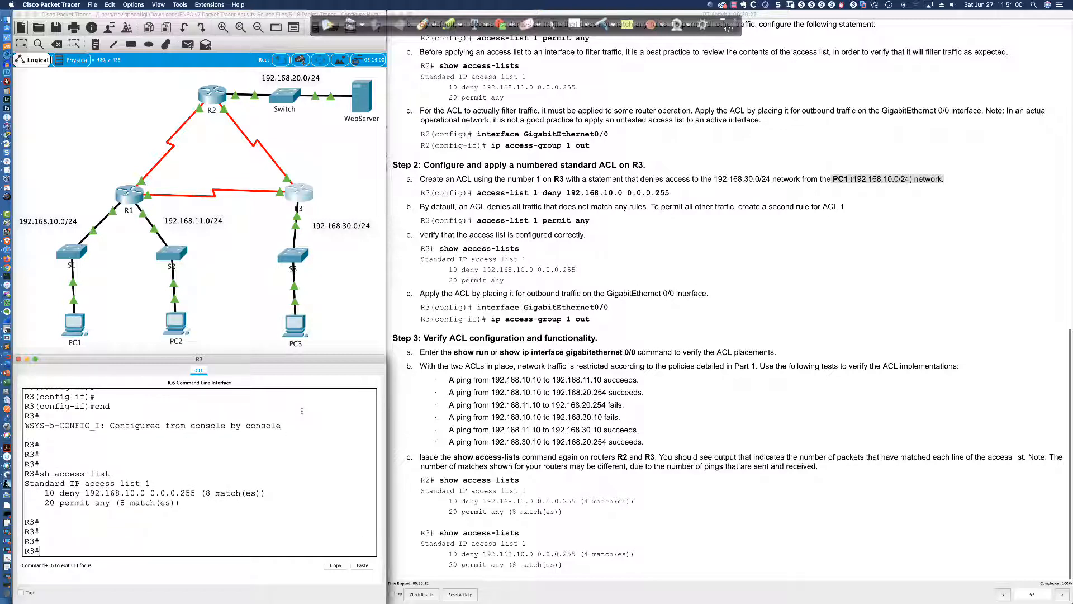
text(sh ip int gi0/0 | inc access list)
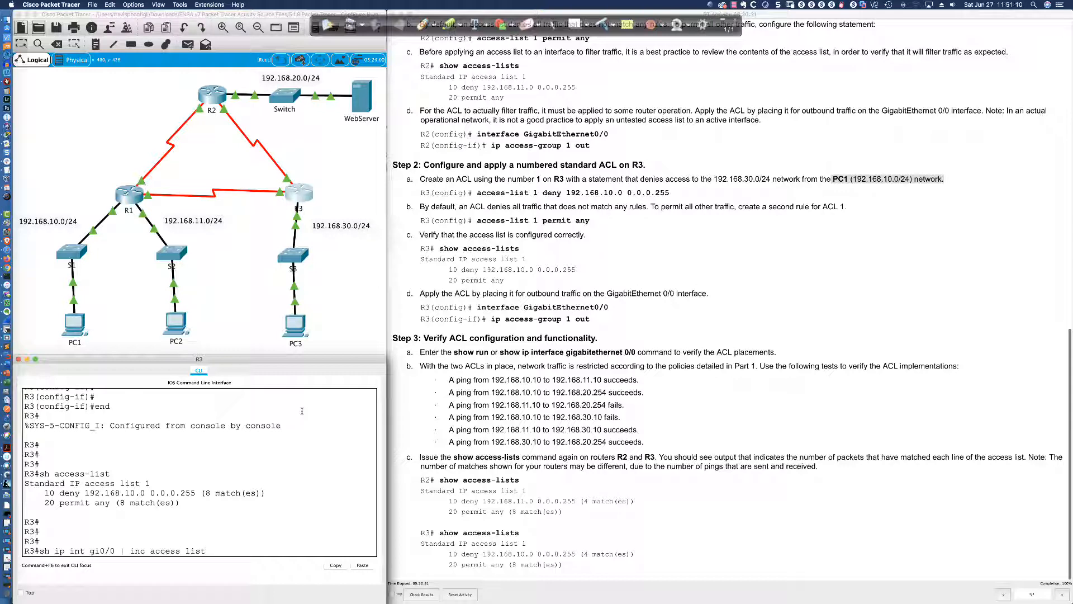
key(Return)
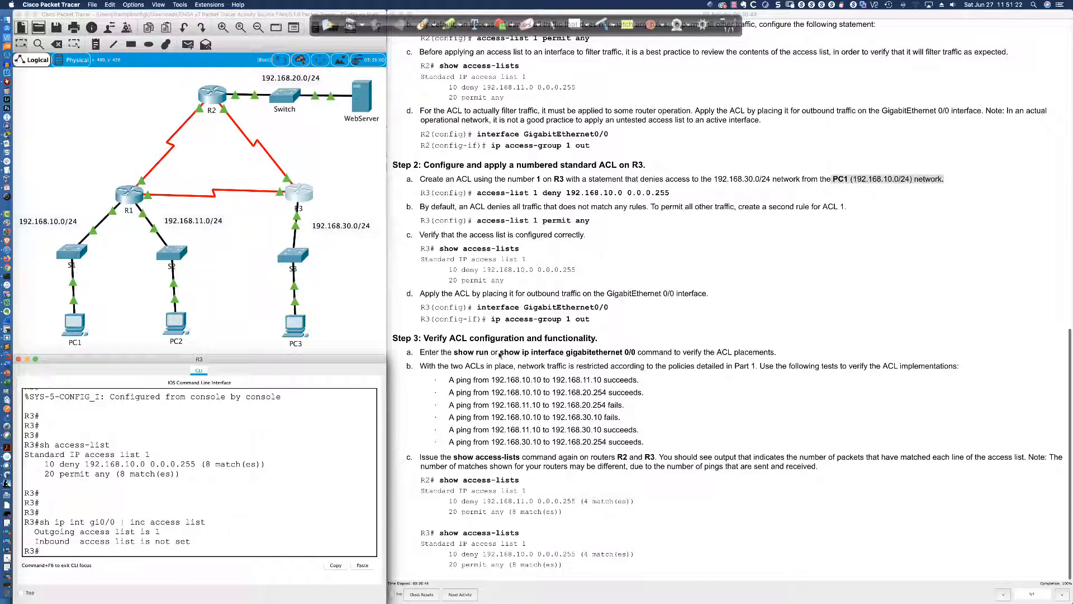
Step: Highlight the show ip interface gigabitethernet 0/0 command in the Step 3 instructions, clear the highlight, and switch to the presentation's title slide
drag(500, 355, 635, 353)
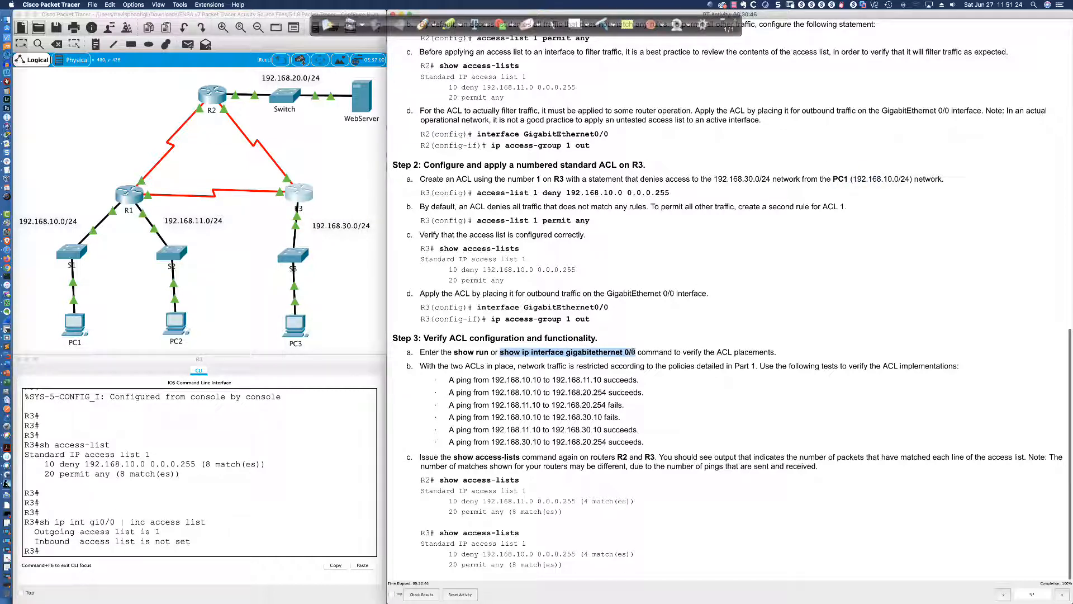
click(634, 353)
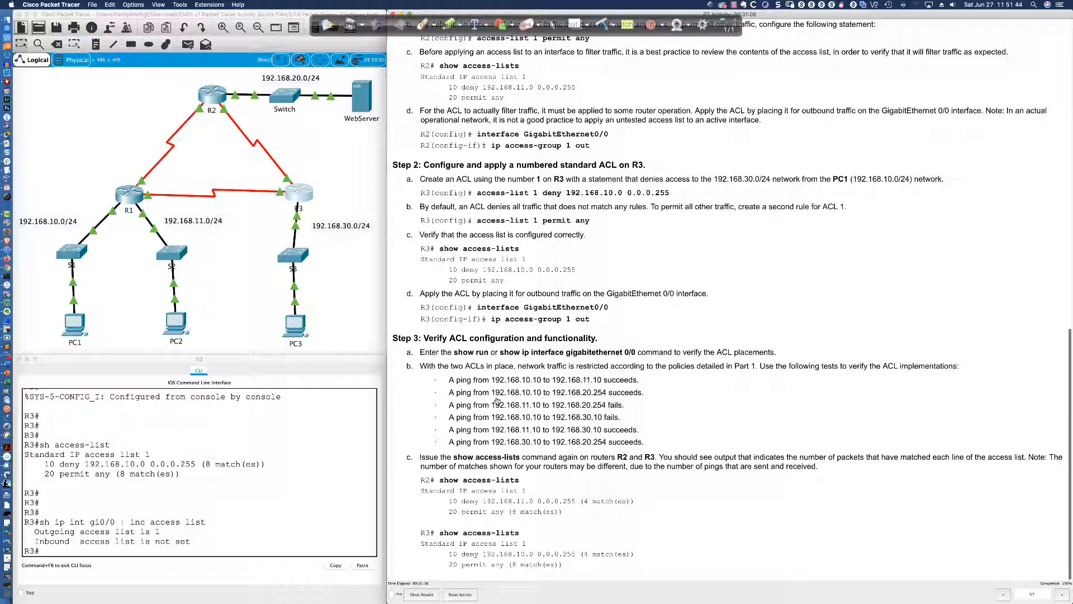
key(super+Tab)
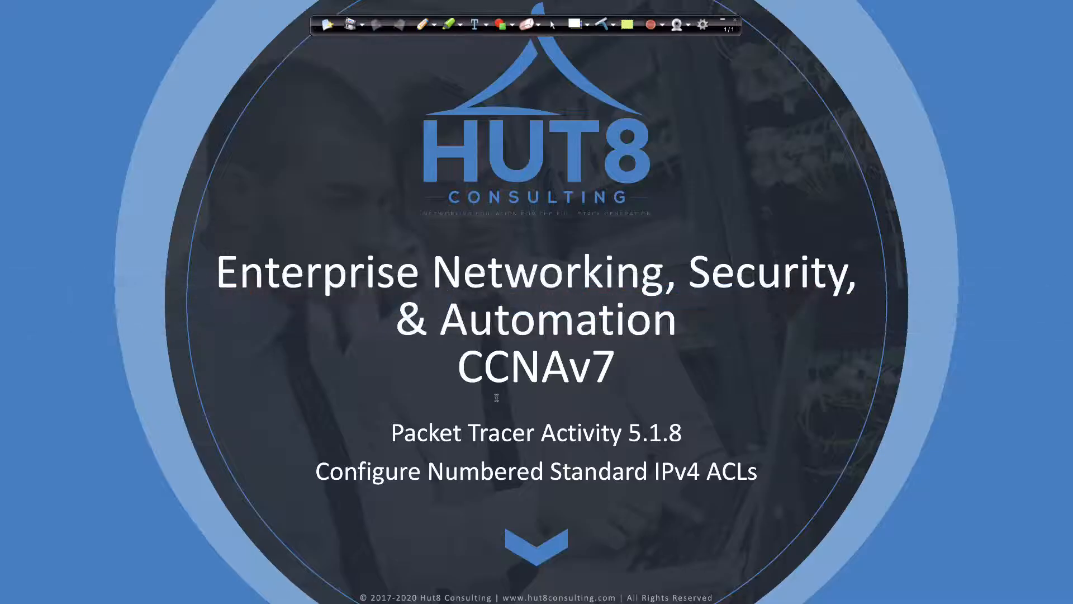